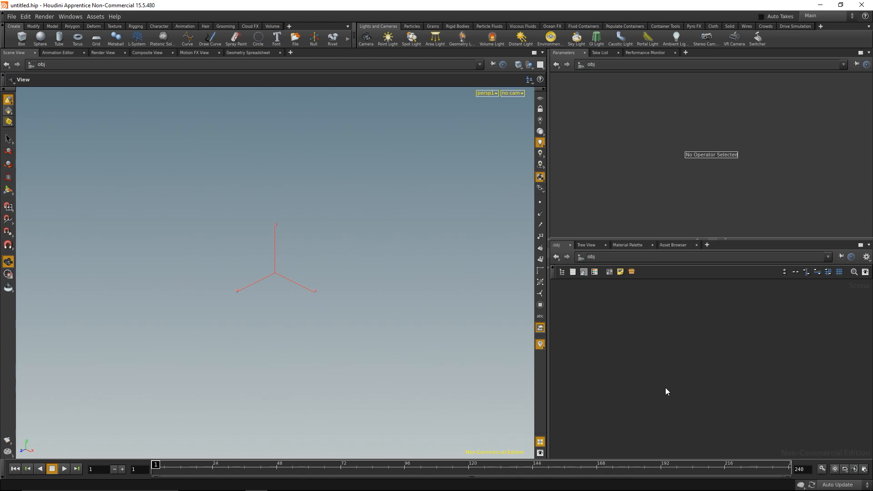
# Create a Geometry object in the empty scene network and go inside it
pyautogui.press('Tab')
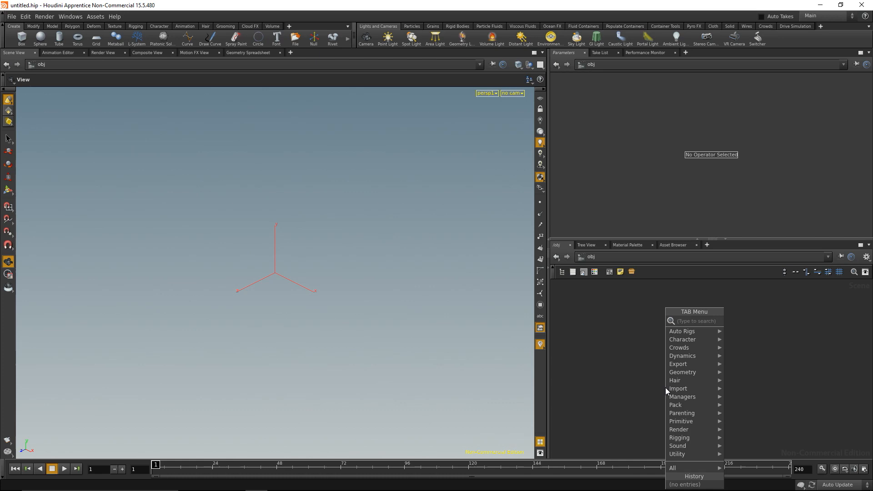
pyautogui.write('ge')
pyautogui.press('Return')
pyautogui.click(665, 388)
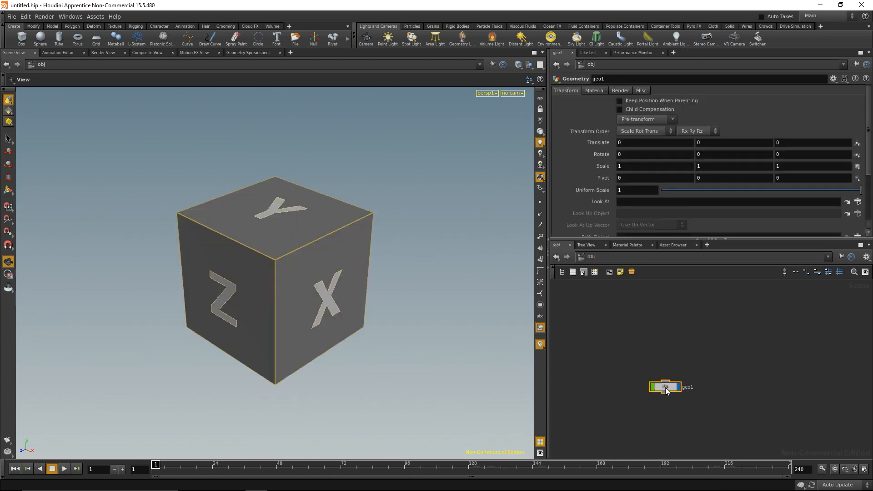
pyautogui.doubleClick(665, 388)
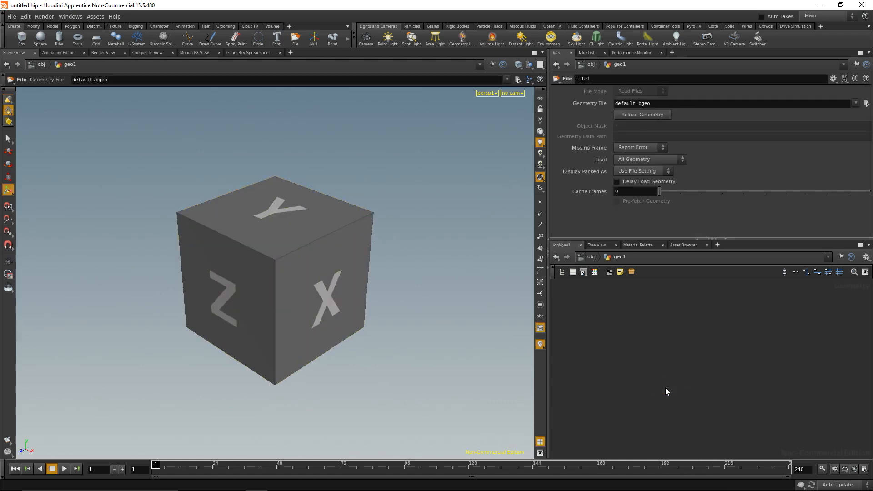
# Enlarge the network editor area and delete the default file node from the geometry object
pyautogui.moveTo(550, 302); pyautogui.dragTo(502, 297)
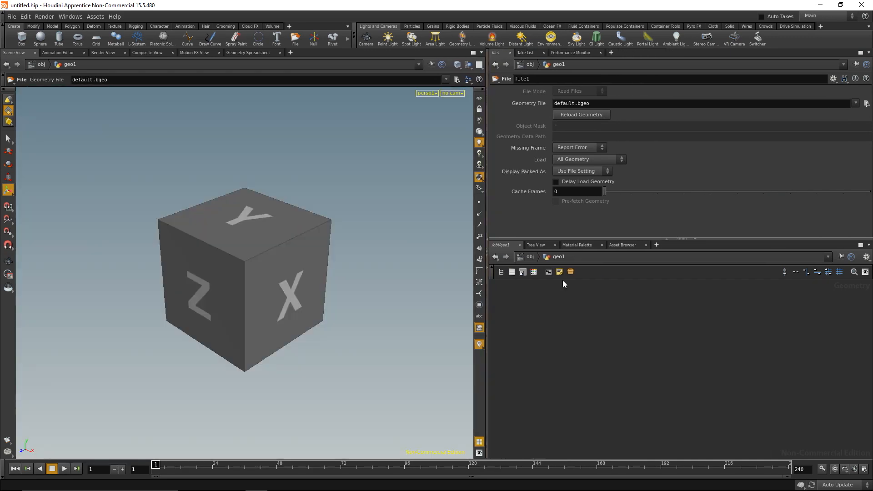
pyautogui.moveTo(683, 240); pyautogui.dragTo(674, 207)
pyautogui.press('h')
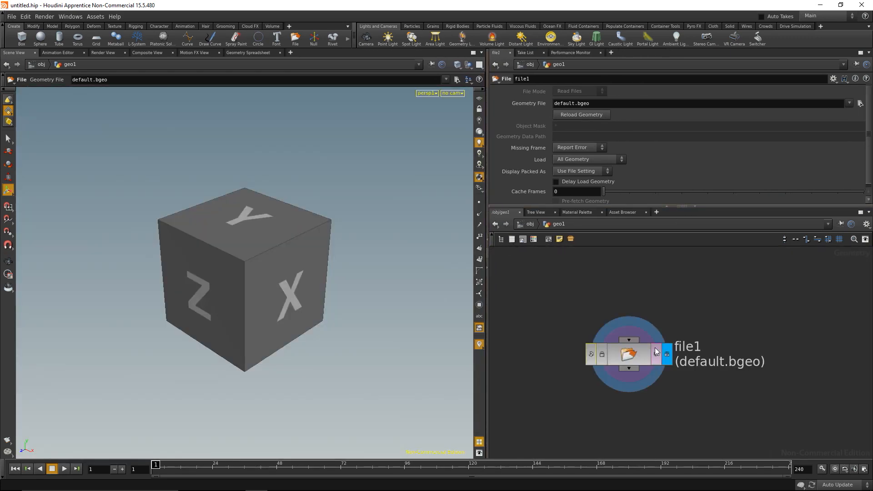
pyautogui.press('Delete')
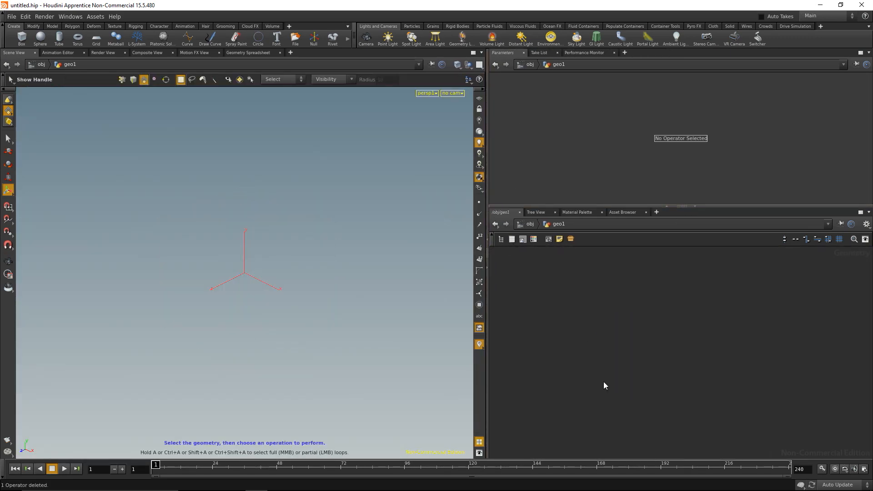
# Add a Volume node to the empty geometry network
pyautogui.press('Tab')
pyautogui.write('volum')
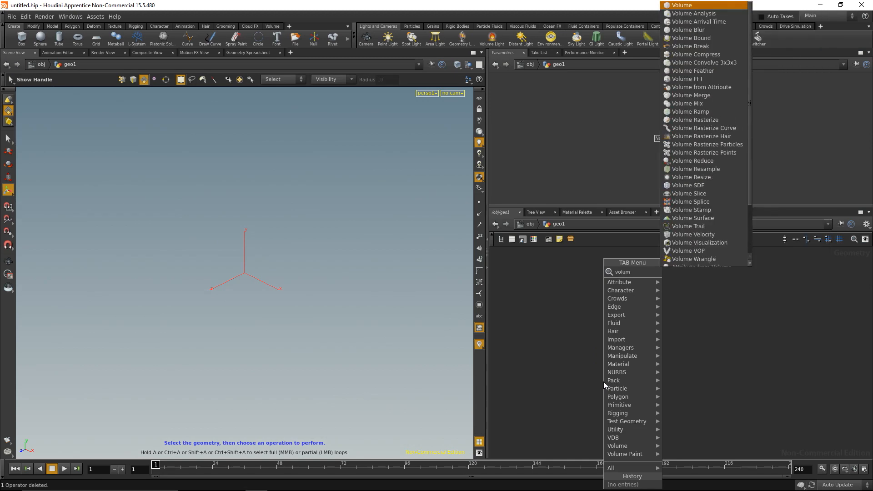
pyautogui.press('Return')
pyautogui.moveTo(604, 382); pyautogui.dragTo(632, 309)
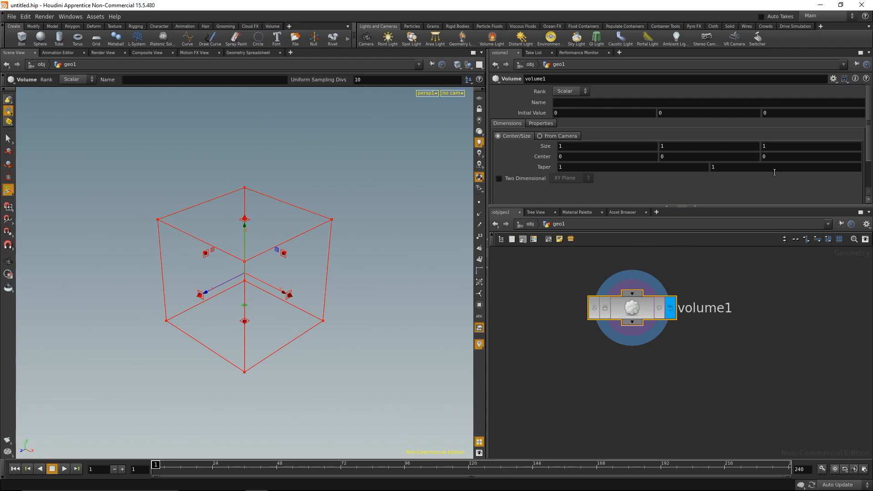
# Set the volume's size to 4 in X, 0.1 in Y and 4 in Z
pyautogui.click(592, 149)
pyautogui.write('4')
pyautogui.press('Tab')
pyautogui.press('Tab')
pyautogui.write('4')
pyautogui.press('Return')
pyautogui.moveTo(693, 146); pyautogui.dragTo(598, 139)
pyautogui.write('.1')
pyautogui.press('Return')
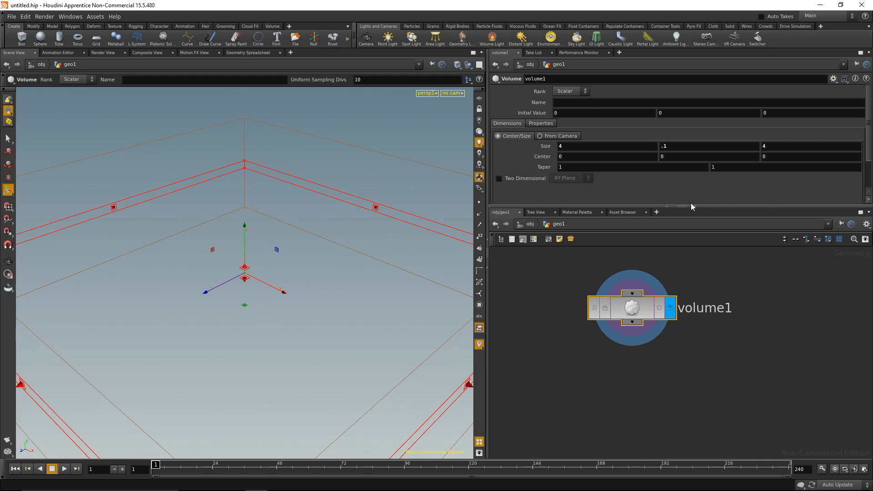
# Set the volume's uniform sampling to By Size and its first initial value to 1
pyautogui.moveTo(682, 210); pyautogui.dragTo(682, 263)
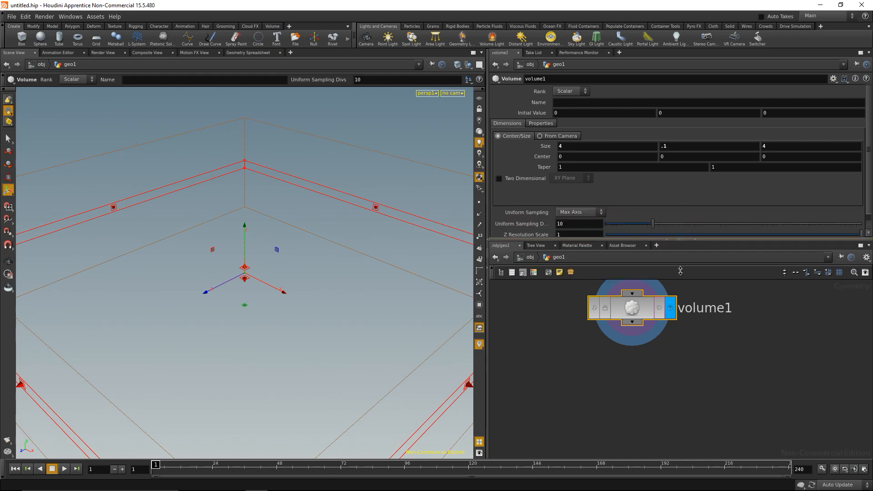
pyautogui.click(578, 213)
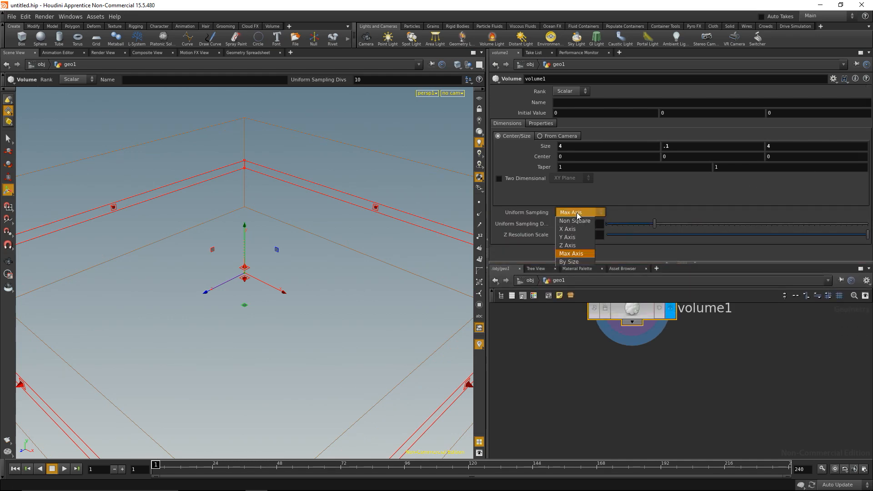
pyautogui.click(572, 263)
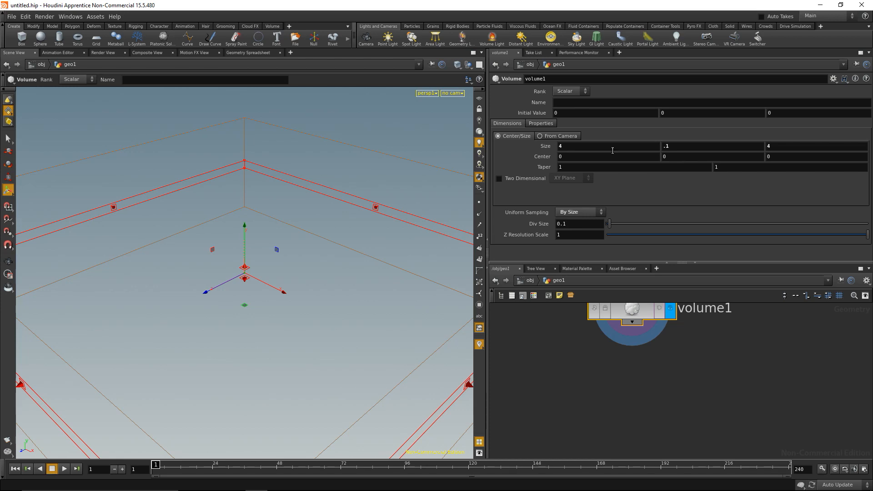
pyautogui.doubleClick(582, 115)
pyautogui.write('1h')
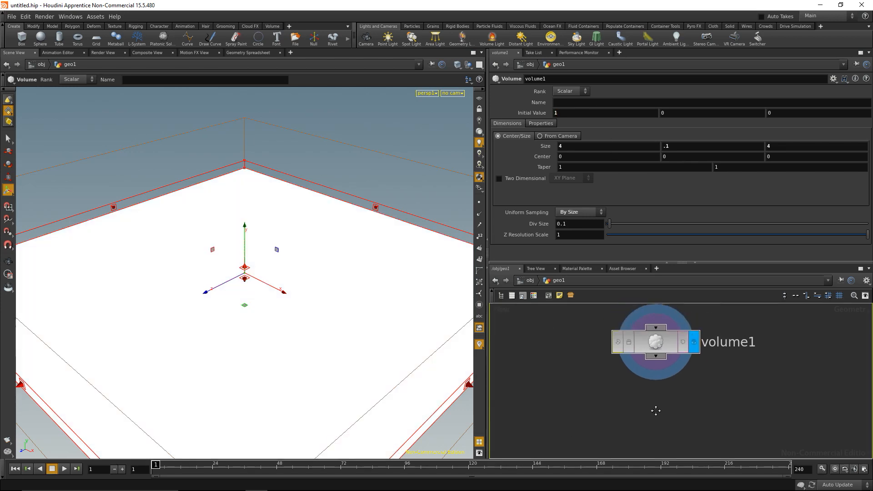
# Add a Points from Volume node fed by the volume, display its result and align it below the volume node
pyautogui.press('Tab')
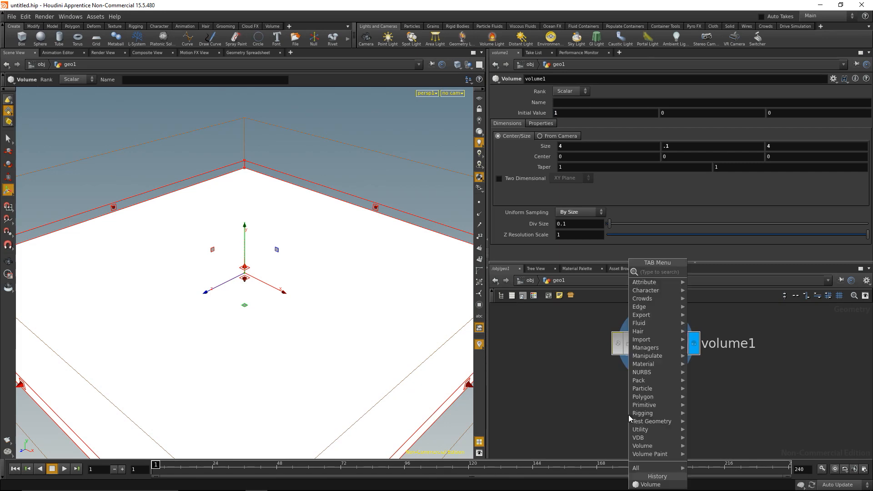
pyautogui.write('pointsfrom')
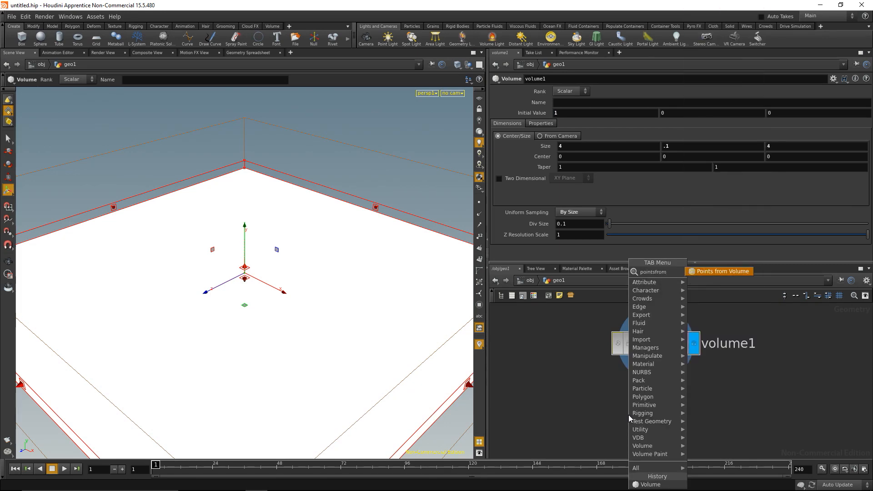
pyautogui.press('Return')
pyautogui.click(628, 414)
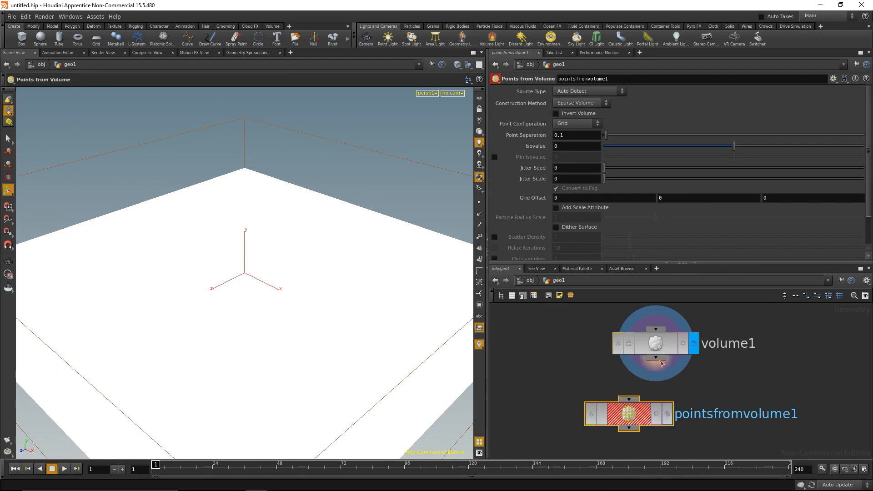
pyautogui.click(630, 398)
pyautogui.click(667, 414)
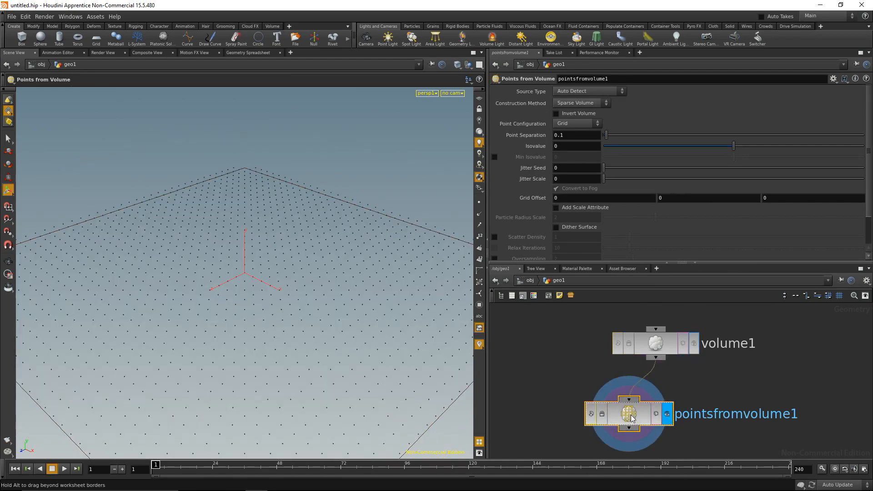
pyautogui.moveTo(631, 415); pyautogui.dragTo(658, 399)
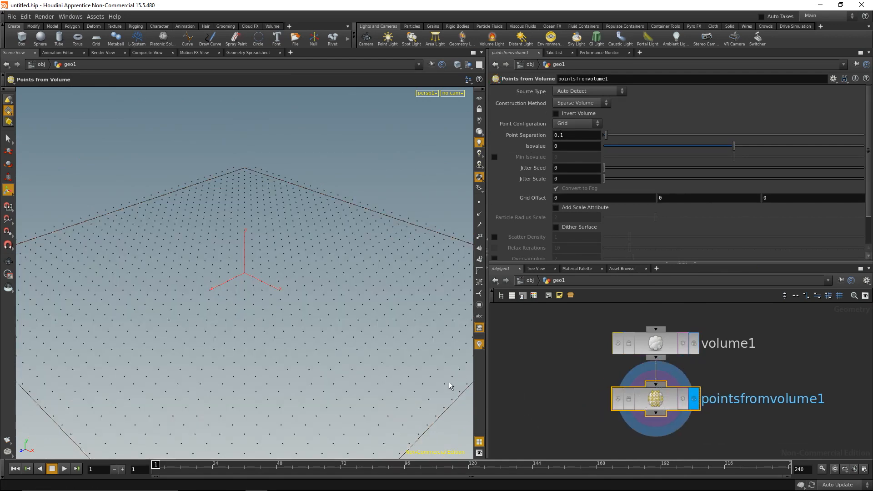
# Set the point configuration of the Points from Volume node to Tetrahedral
pyautogui.moveTo(362, 351); pyautogui.dragTo(355, 370)
pyautogui.moveTo(355, 371); pyautogui.dragTo(318, 381, button='right')
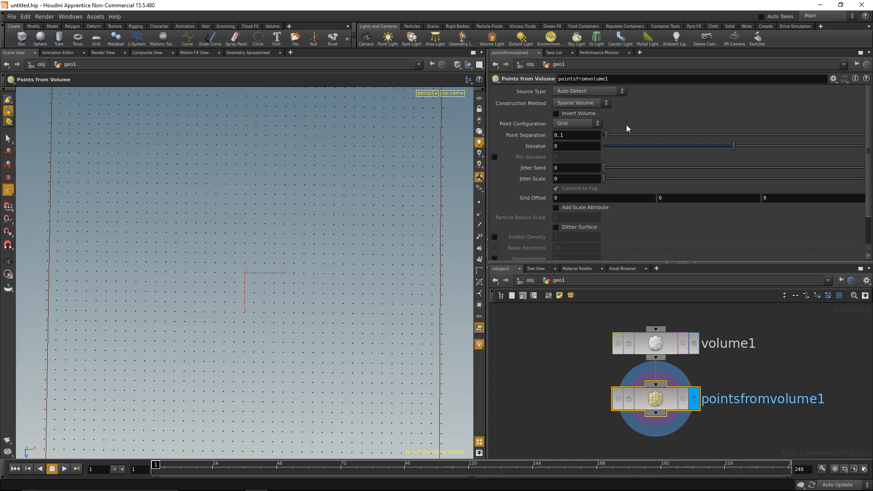
pyautogui.click(598, 123)
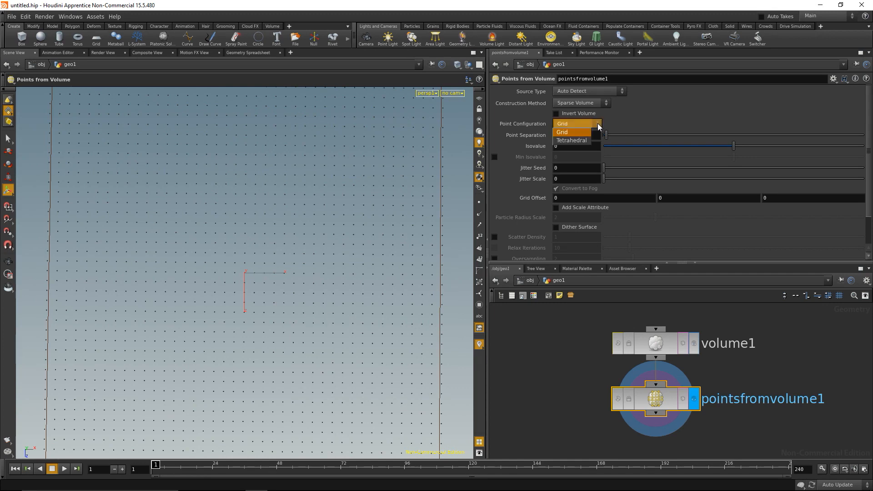
pyautogui.click(581, 141)
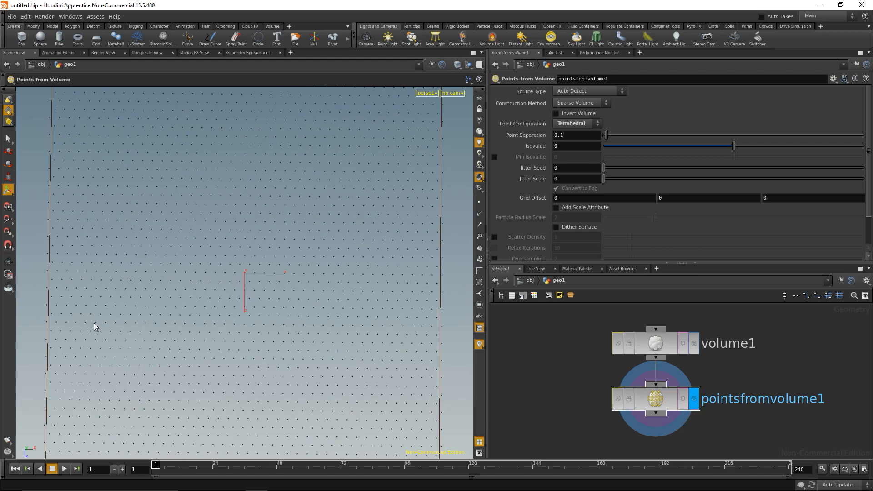
# Add a Triangulate 2D node fed by the Points from Volume node and display its result
pyautogui.moveTo(596, 412); pyautogui.dragTo(589, 378, button='middle')
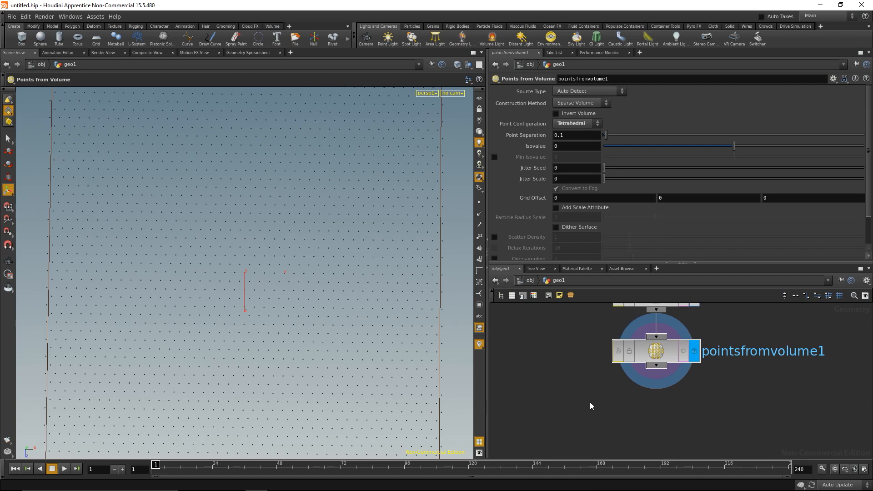
pyautogui.press('Tab')
pyautogui.write('trian')
pyautogui.press('Return')
pyautogui.press('Return')
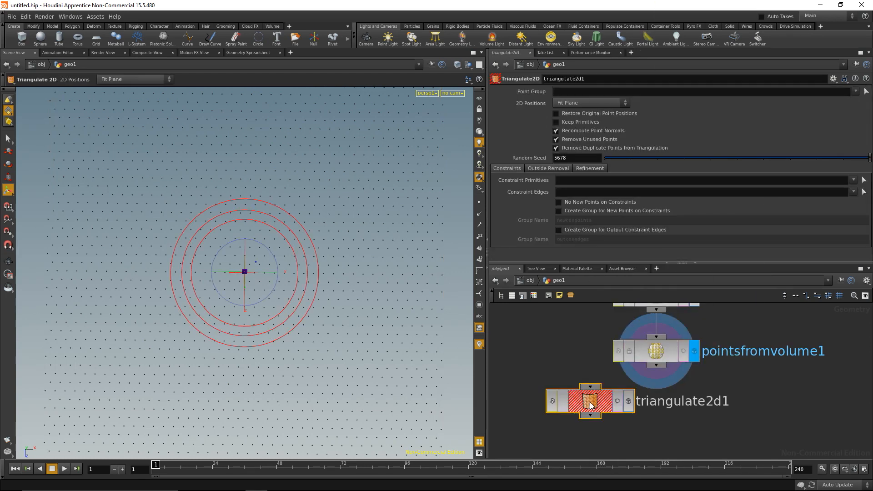
pyautogui.click(654, 418)
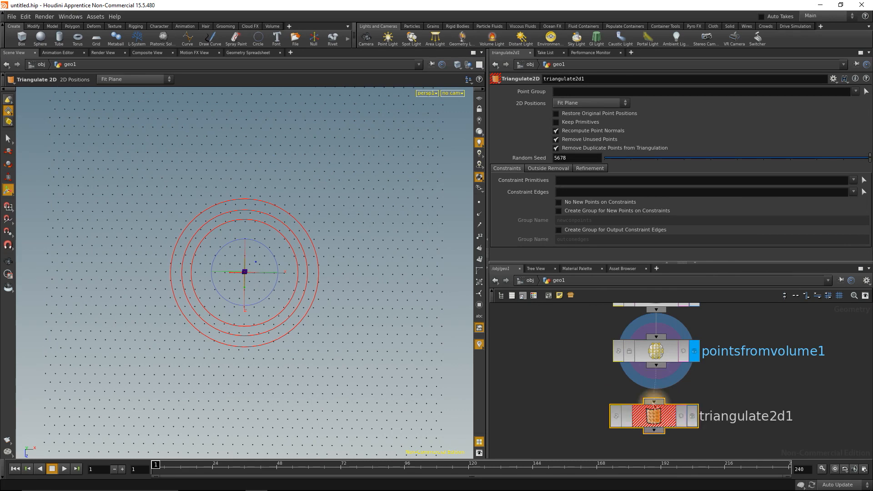
pyautogui.click(693, 416)
pyautogui.press('Escape')
pyautogui.scroll(-3, 273, 256)
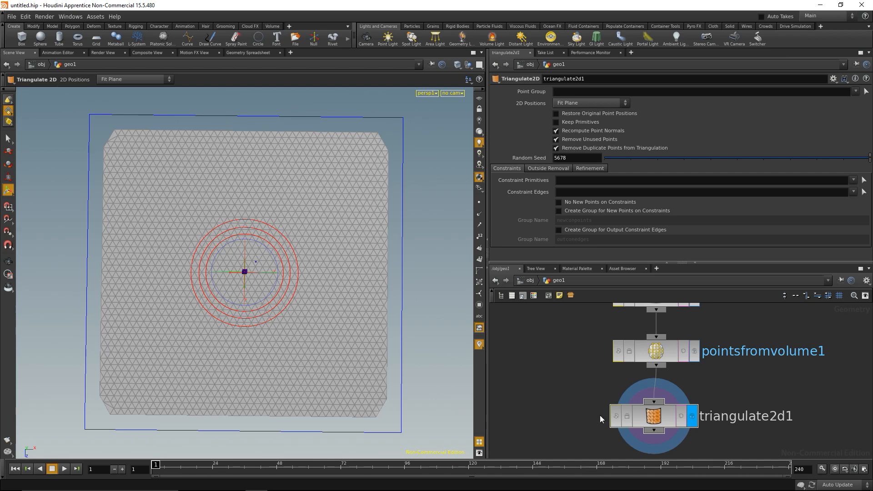
# Add an Attribute Create node fed by the Triangulate 2D node and display its result
pyautogui.moveTo(584, 405); pyautogui.dragTo(593, 351, button='middle')
pyautogui.press('Tab')
pyautogui.write('attri')
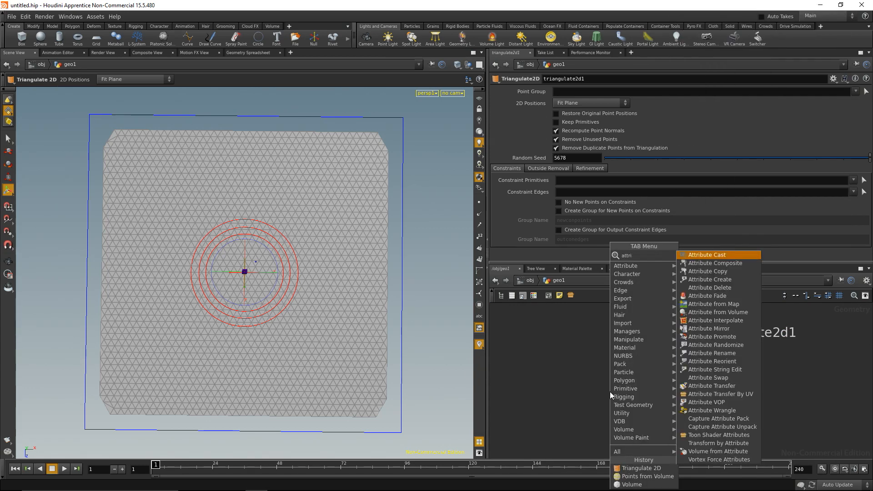
pyautogui.press('Down')
pyautogui.press('Down')
pyautogui.press('Down')
pyautogui.press('Return')
pyautogui.click(610, 393)
pyautogui.moveTo(610, 393); pyautogui.dragTo(662, 408)
pyautogui.moveTo(658, 347); pyautogui.dragTo(663, 403)
pyautogui.moveTo(663, 406); pyautogui.dragTo(657, 402)
pyautogui.click(691, 404)
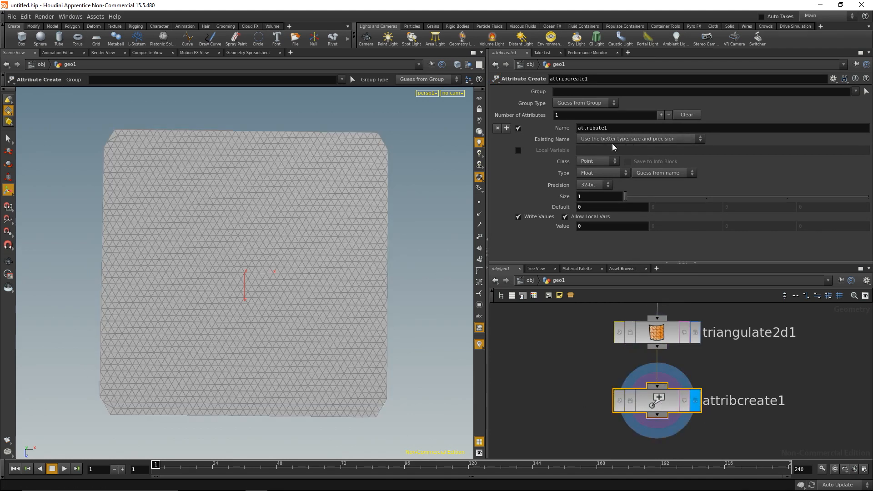
# Define the new attribute as a Primitive-class attribute named maxiter with type Integer
pyautogui.click(605, 161)
pyautogui.click(603, 185)
pyautogui.moveTo(622, 126); pyautogui.dragTo(555, 127)
pyautogui.press('BackSpace')
pyautogui.write('maxiter')
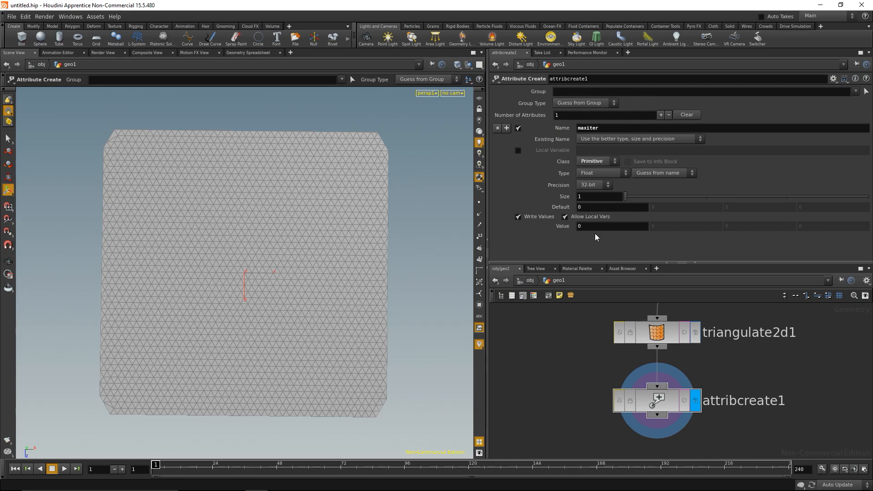
pyautogui.click(604, 173)
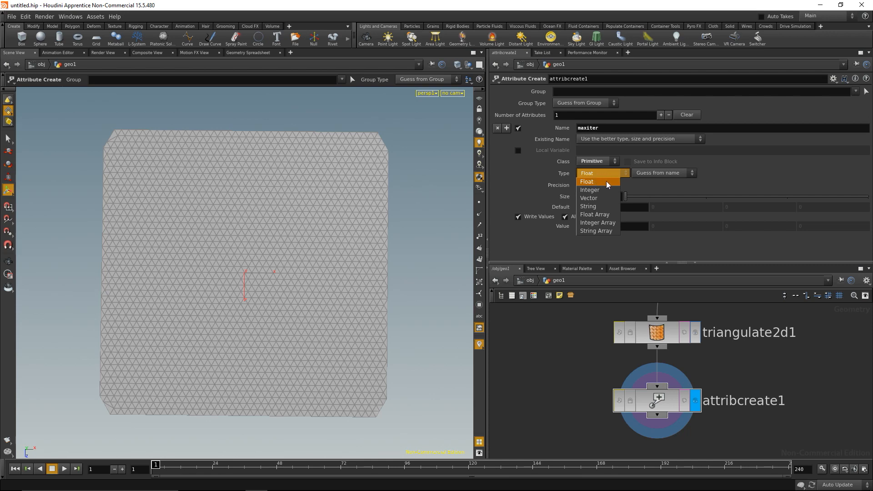
pyautogui.click(594, 190)
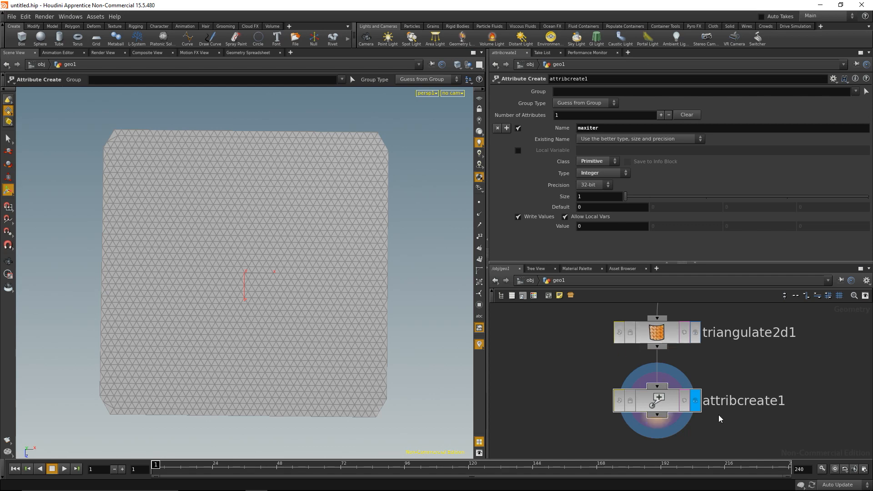
# Add a Sphere node beside the existing node chain
pyautogui.scroll(-5, 557, 378)
pyautogui.scroll(5, 557, 378)
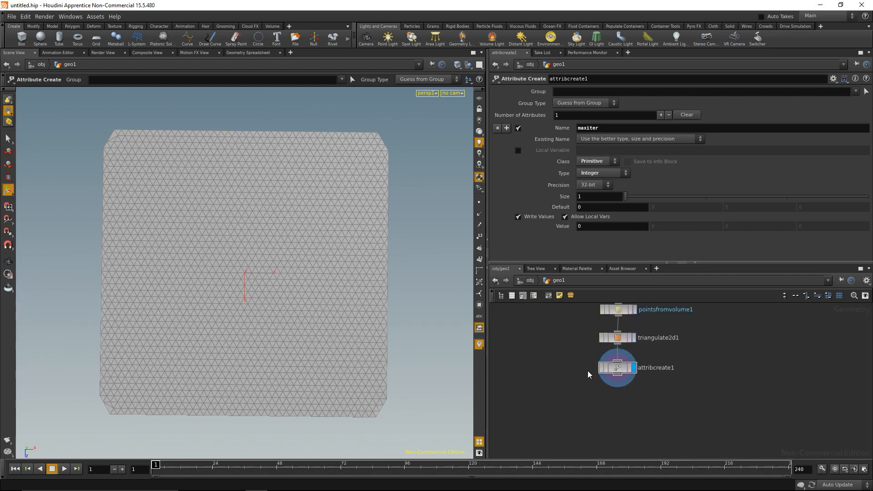
pyautogui.moveTo(735, 372); pyautogui.dragTo(721, 365, button='middle')
pyautogui.press('Tab')
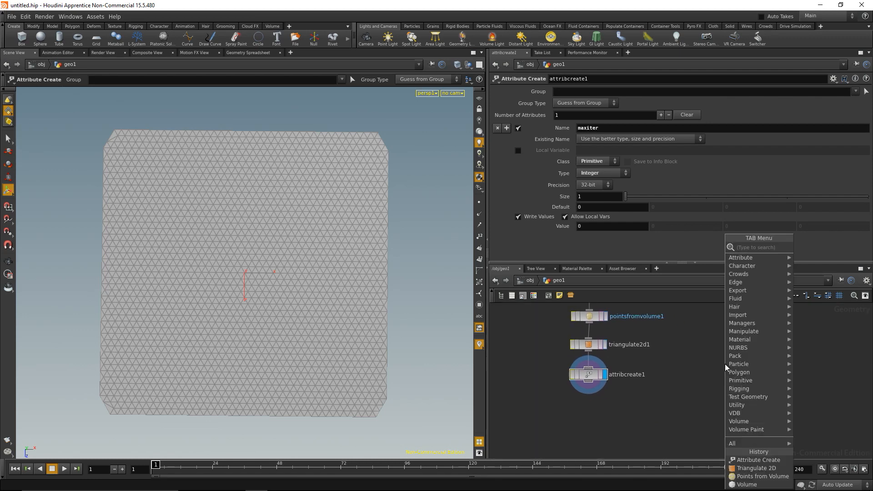
pyautogui.write('sphe')
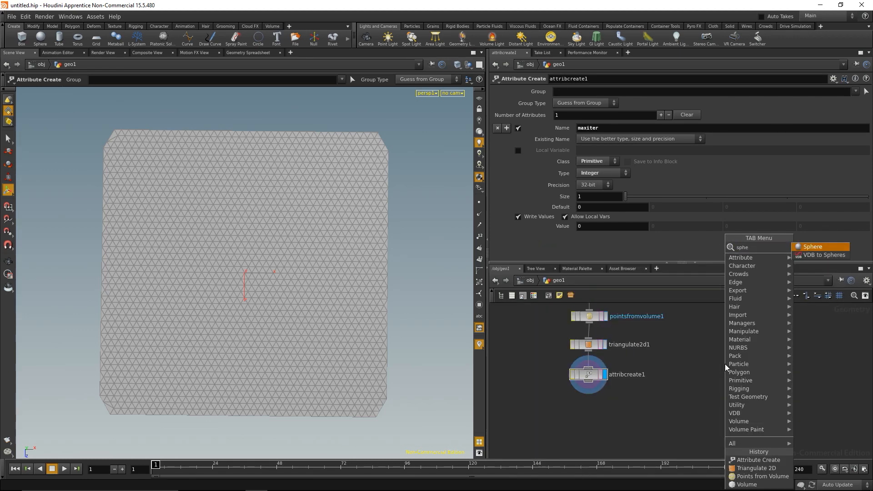
pyautogui.press('Return')
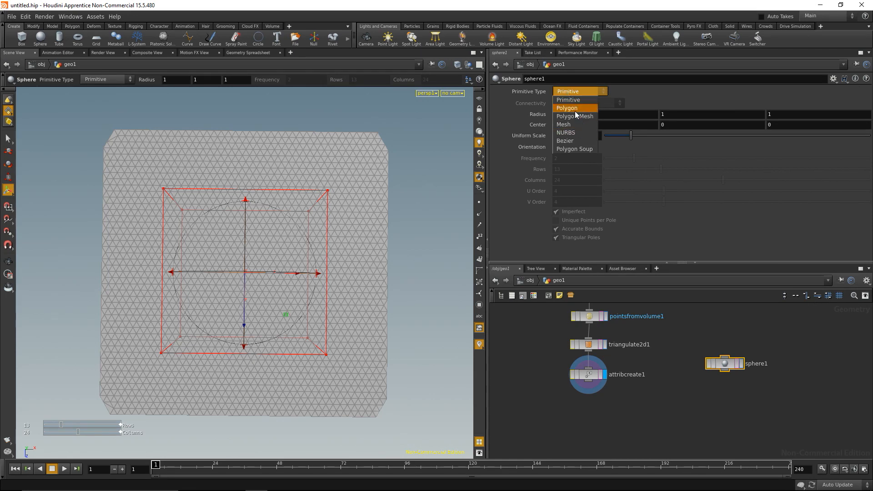
# Set the sphere's primitive type to Polygon with a frequency of 32 and display it
pyautogui.click(575, 111)
pyautogui.click(741, 364)
pyautogui.click(568, 157)
pyautogui.write('32')
pyautogui.press('Return')
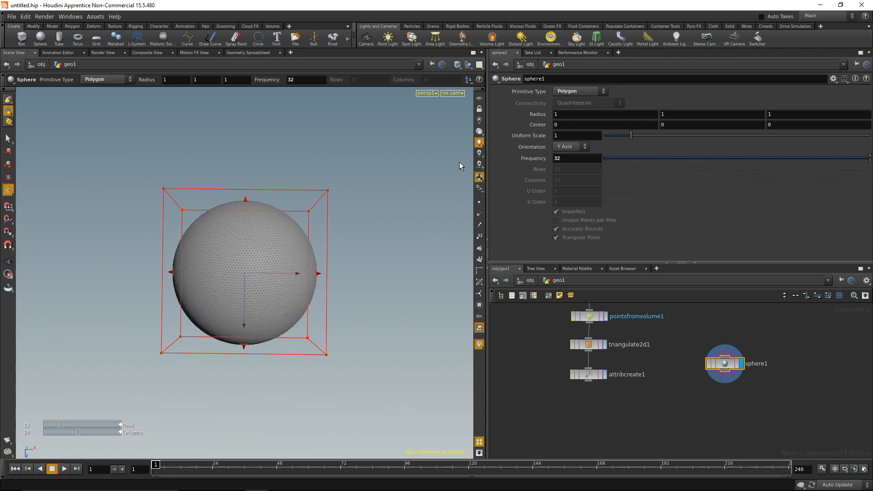
# Set the sphere's uniform scale to 0.9
pyautogui.click(566, 136)
pyautogui.write('0.9')
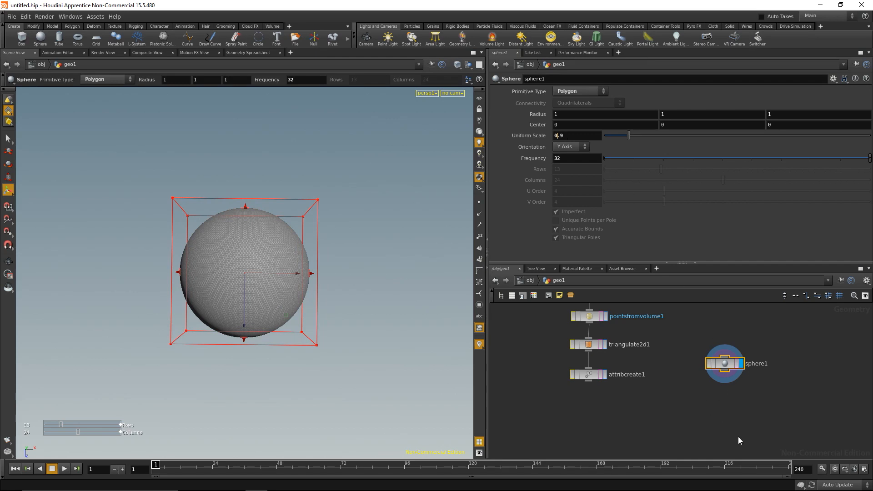
pyautogui.press('Tab')
pyautogui.write('atr')
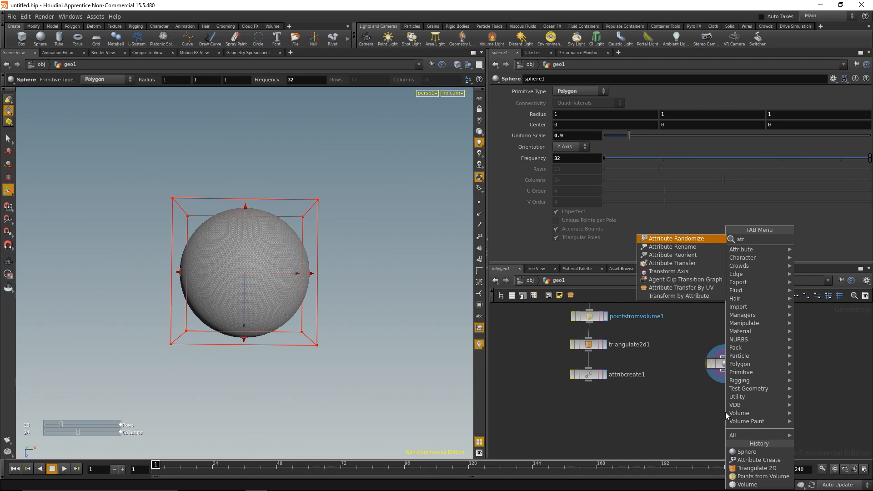
pyautogui.click(675, 410)
# Copy the maxiter Attribute Create node beneath the sphere, feed it from the sphere, and set its value to 4
pyautogui.moveTo(556, 415)
pyautogui.mouseDown()
pyautogui.moveTo(609, 378)
pyautogui.moveTo(721, 403)
pyautogui.moveTo(725, 386)
pyautogui.mouseUp()
pyautogui.hotkey('ctrl', 'c')
pyautogui.hotkey('ctrl', 'v')
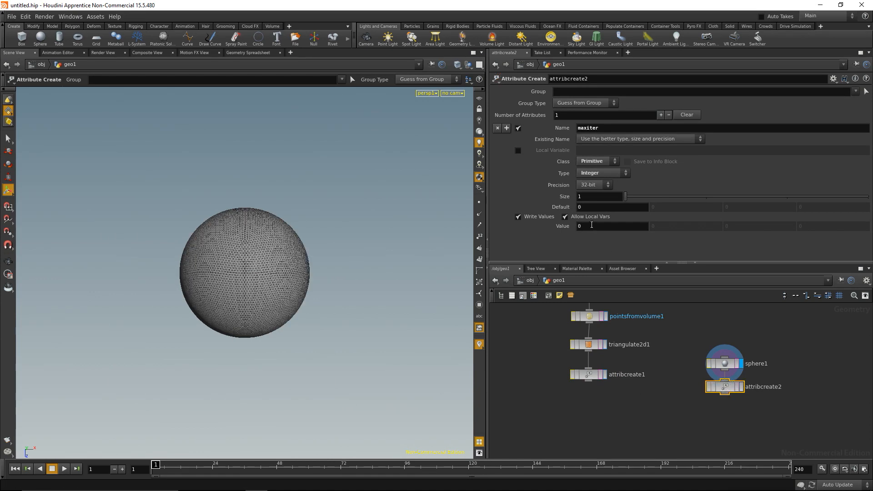
pyautogui.click(592, 224)
pyautogui.write('4')
pyautogui.click(627, 430)
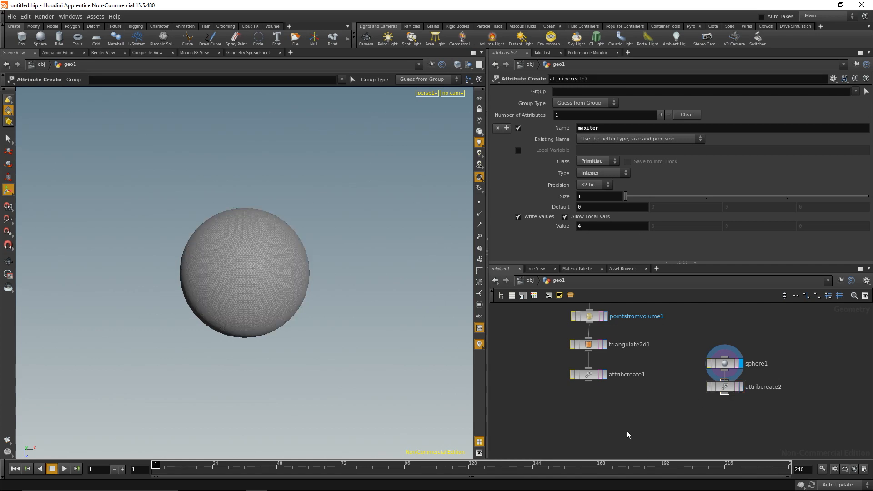
# Add an Attribute Transfer node below the two node chains
pyautogui.press('Tab')
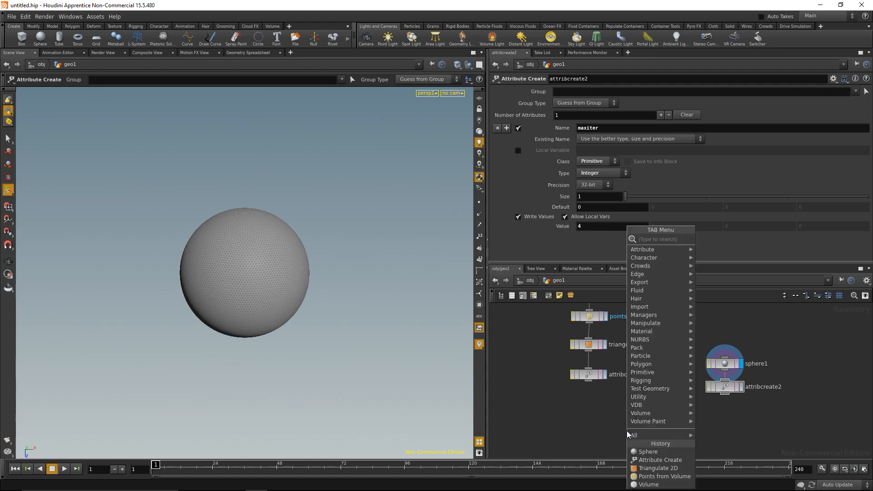
pyautogui.write('attri')
pyautogui.write(' trans')
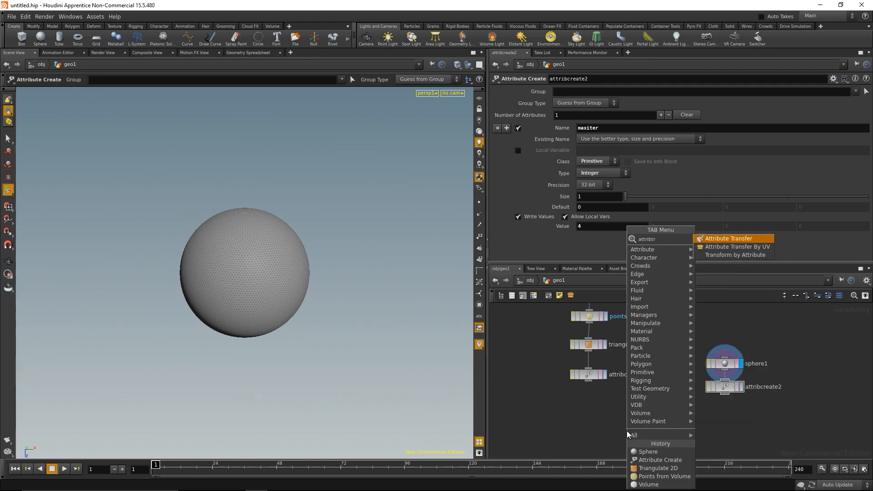
pyautogui.press('Return')
pyautogui.click(627, 430)
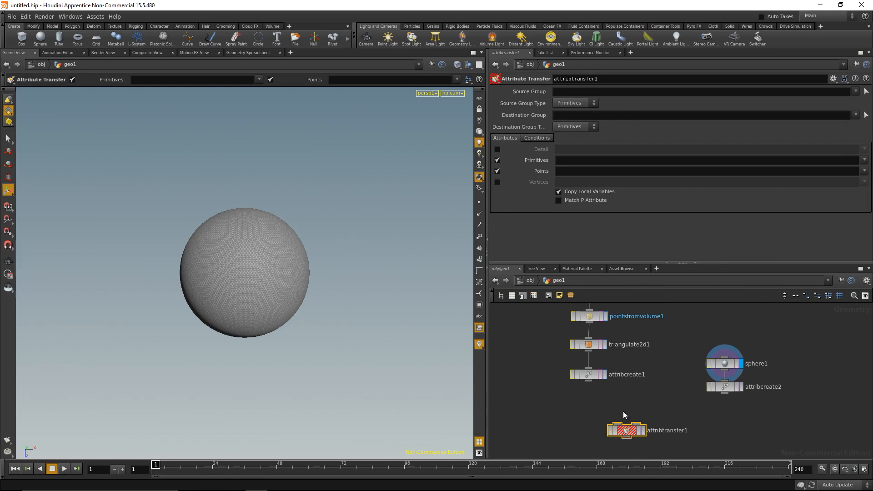
# Connect the grid's Attribute Create to the transfer's first input and the sphere's to its second, and display the Attribute Transfer node
pyautogui.moveTo(588, 381); pyautogui.dragTo(617, 424)
pyautogui.moveTo(725, 394); pyautogui.dragTo(591, 425)
pyautogui.moveTo(700, 352); pyautogui.dragTo(702, 382)
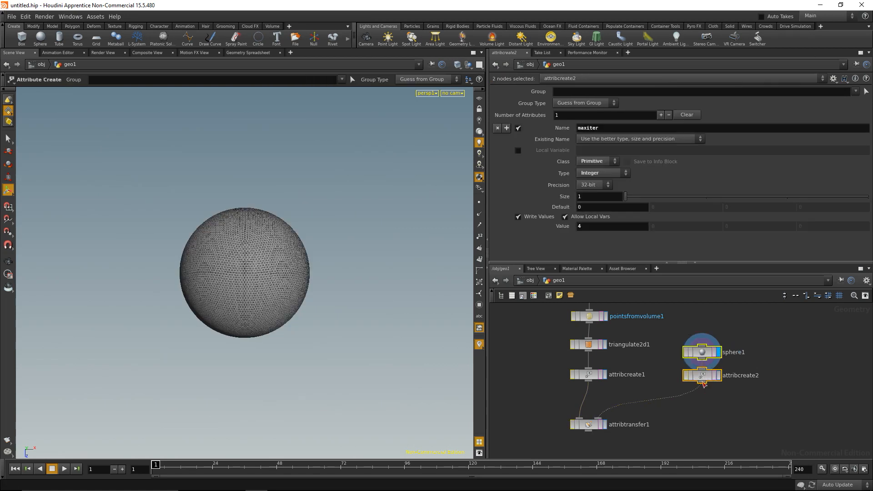
pyautogui.click(604, 425)
pyautogui.click(591, 427)
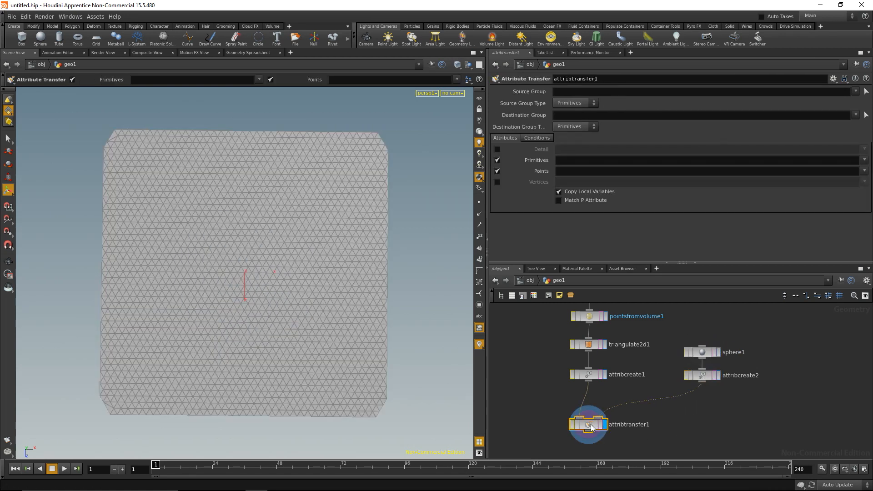
# Template the sphere's Attribute Create node over the displayed grid and open the Attribute Transfer node's Conditions settings
pyautogui.click(716, 376)
pyautogui.keyDown('alt'); pyautogui.moveTo(258, 306); pyautogui.dragTo(271, 287); pyautogui.keyUp('alt')
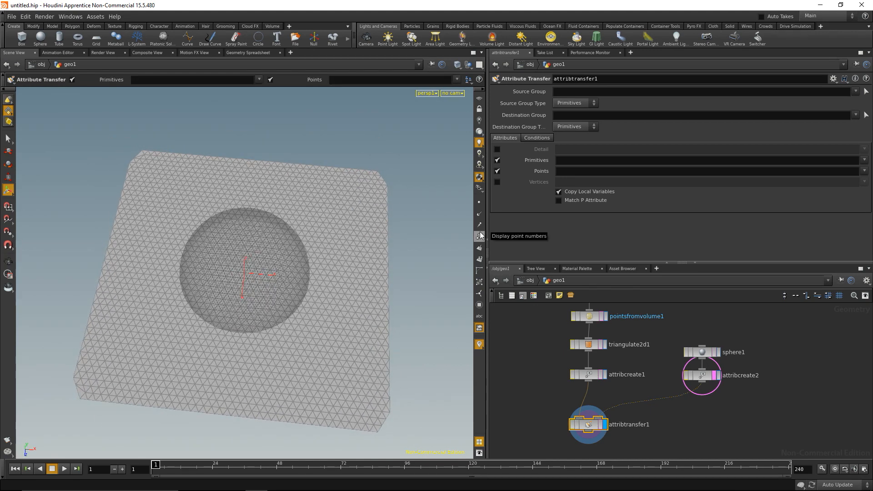
pyautogui.click(530, 139)
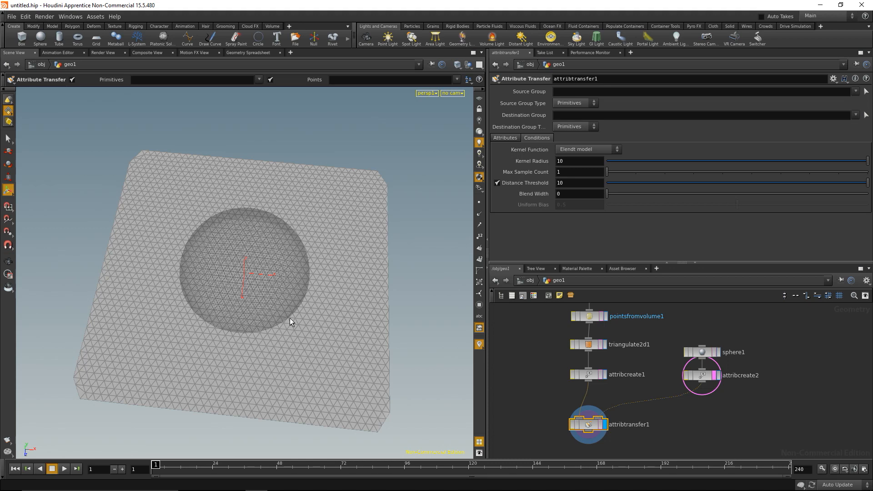
pyautogui.press('Escape')
pyautogui.moveTo(312, 312); pyautogui.dragTo(394, 297, button='right')
pyautogui.moveTo(394, 296); pyautogui.dragTo(286, 299)
pyautogui.press('Return')
pyautogui.keyDown('alt'); pyautogui.moveTo(260, 317); pyautogui.dragTo(302, 253, button='right'); pyautogui.keyUp('alt')
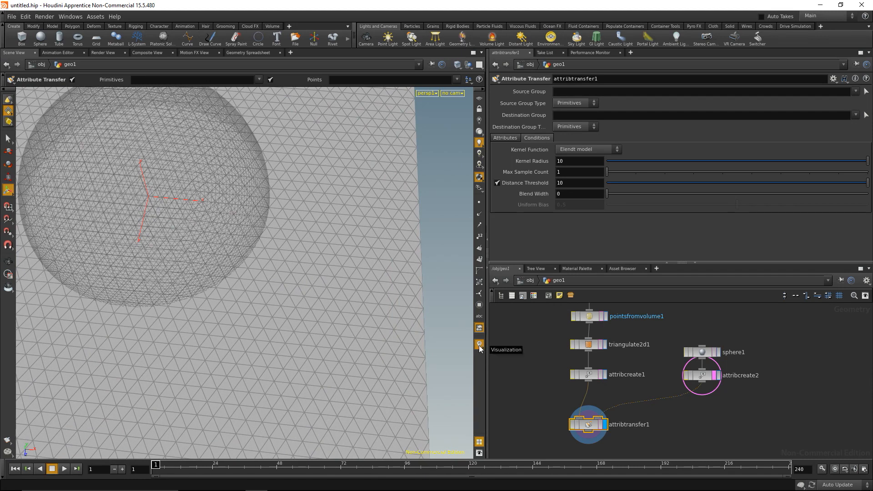
# Add a scene-level Marker visualizer that shows the maxiter attribute as text
pyautogui.click(479, 345)
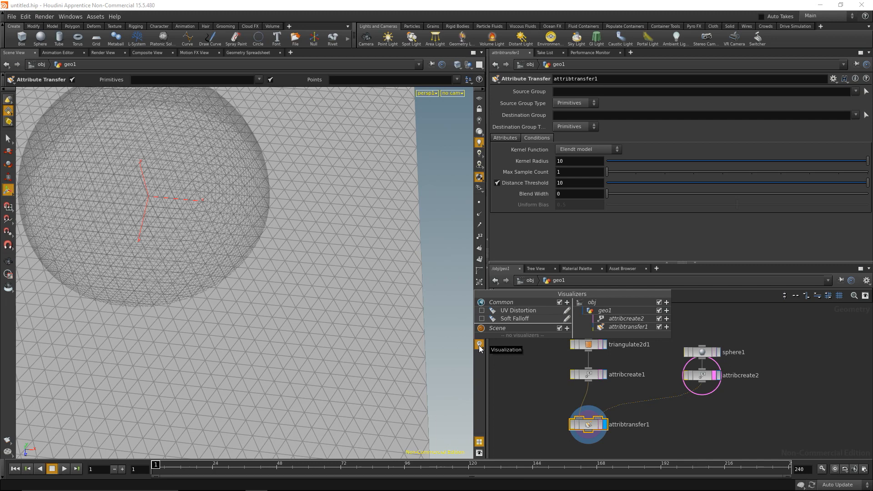
pyautogui.click(567, 328)
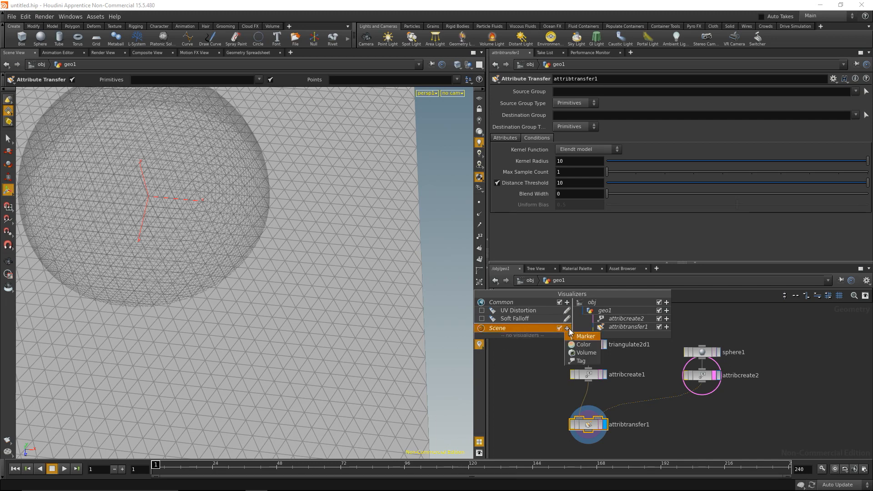
pyautogui.click(582, 337)
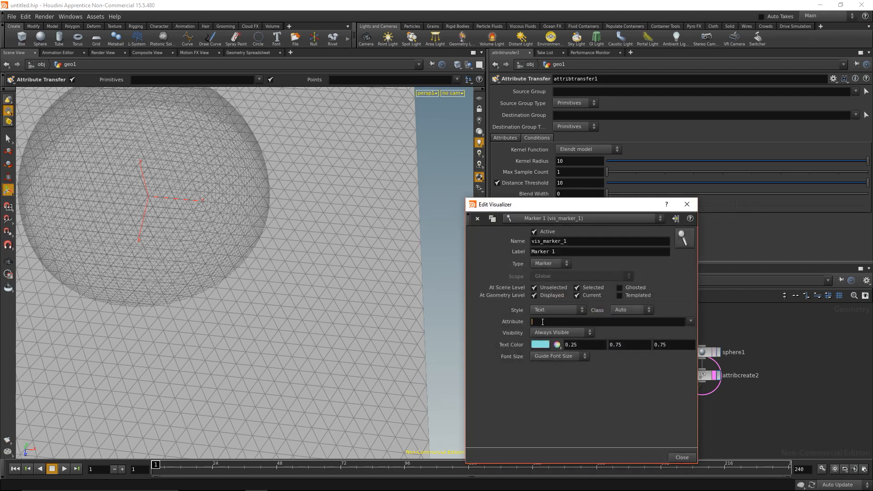
pyautogui.write('maxiter')
pyautogui.click(684, 456)
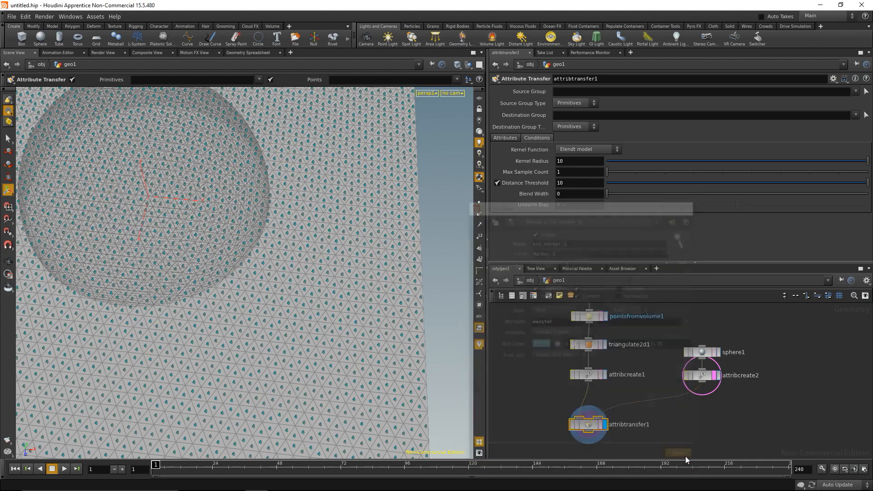
# Compare the maxiter markers on the grid between the Attribute Create and Attribute Transfer nodes, inside and outside the sphere
pyautogui.keyDown('alt'); pyautogui.moveTo(286, 278); pyautogui.dragTo(307, 275); pyautogui.keyUp('alt')
pyautogui.keyDown('alt'); pyautogui.moveTo(266, 269); pyautogui.dragTo(331, 296, button='right'); pyautogui.keyUp('alt')
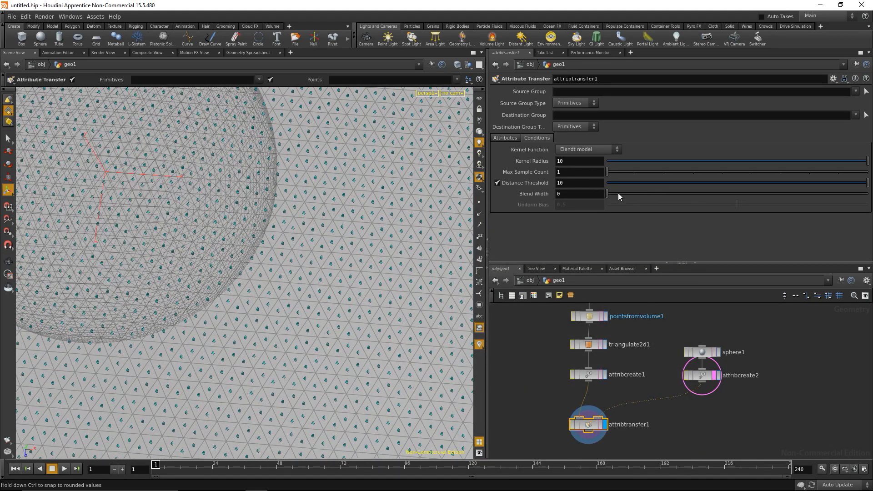
pyautogui.click(605, 375)
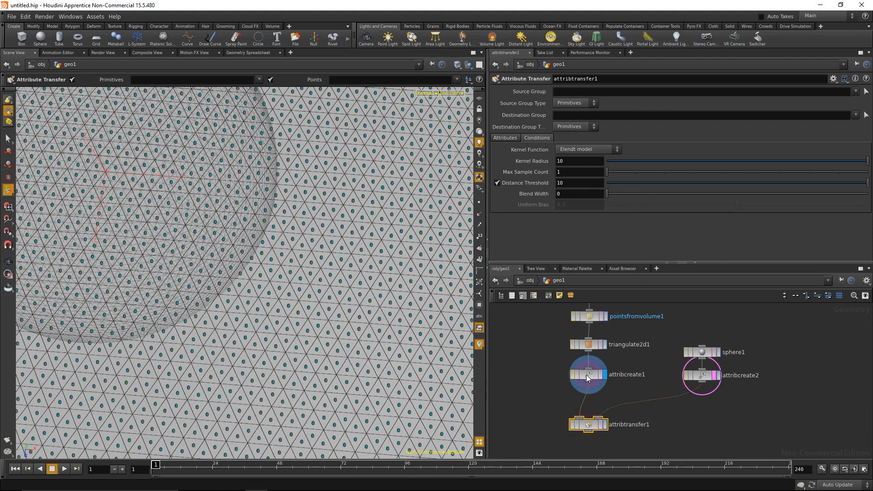
pyautogui.click(586, 375)
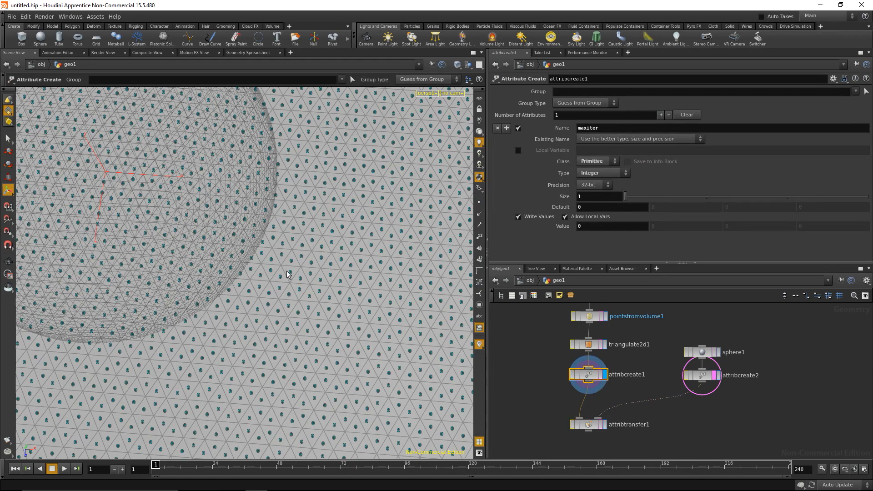
pyautogui.keyDown('alt'); pyautogui.moveTo(272, 275); pyautogui.dragTo(218, 299); pyautogui.keyUp('alt')
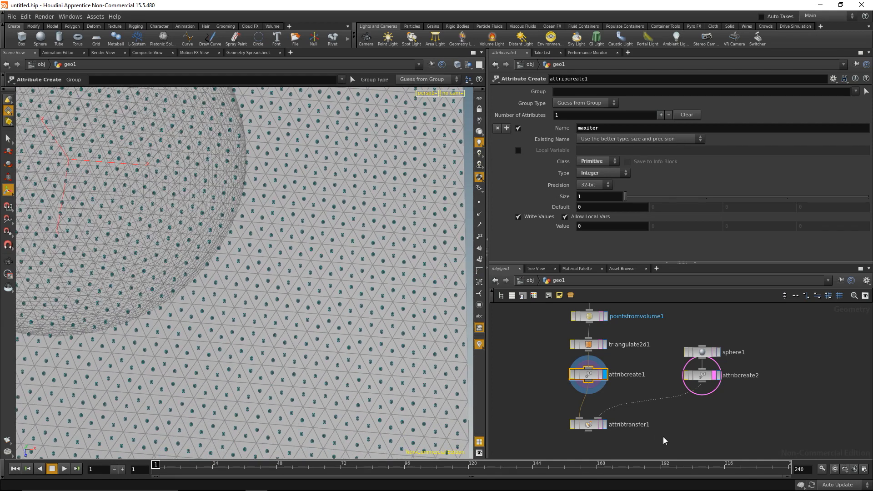
pyautogui.click(605, 424)
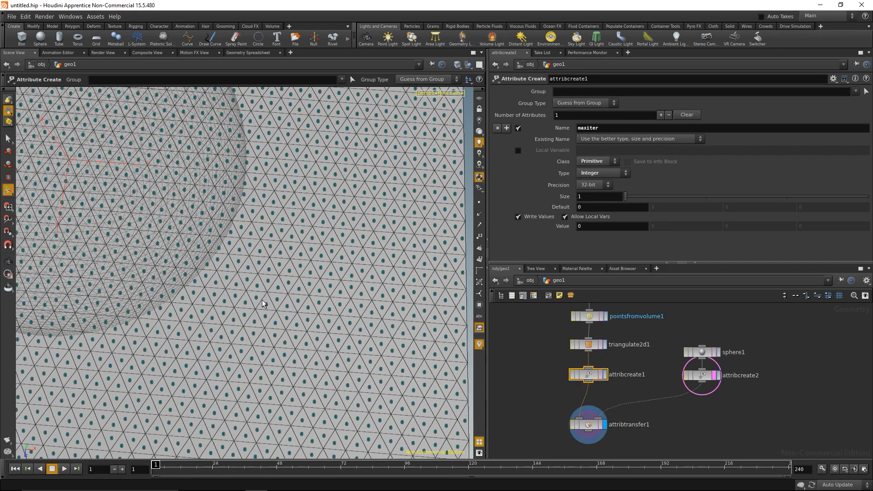
pyautogui.click(576, 426)
pyautogui.scroll(-4, 320, 323)
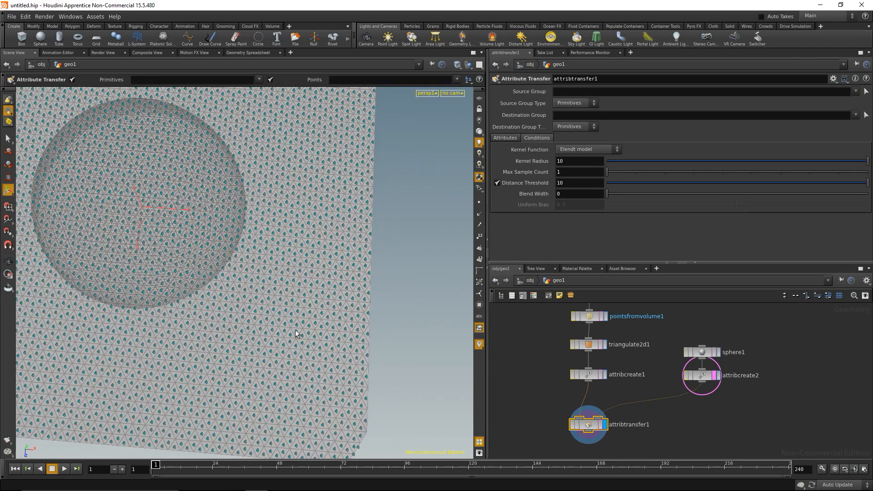
pyautogui.scroll(3, 309, 294)
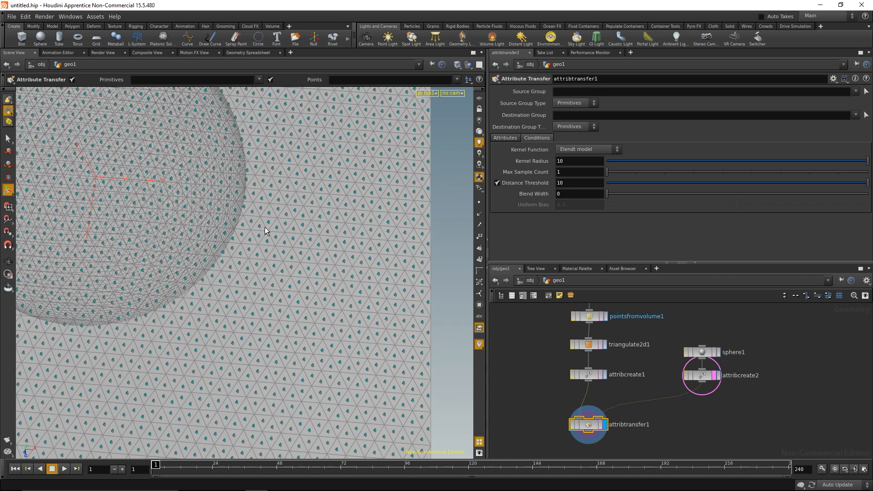
# Set the attribute transfer's kernel radius to 1 and its distance threshold to 0.001
pyautogui.click(582, 161)
pyautogui.write('1')
pyautogui.press('Return')
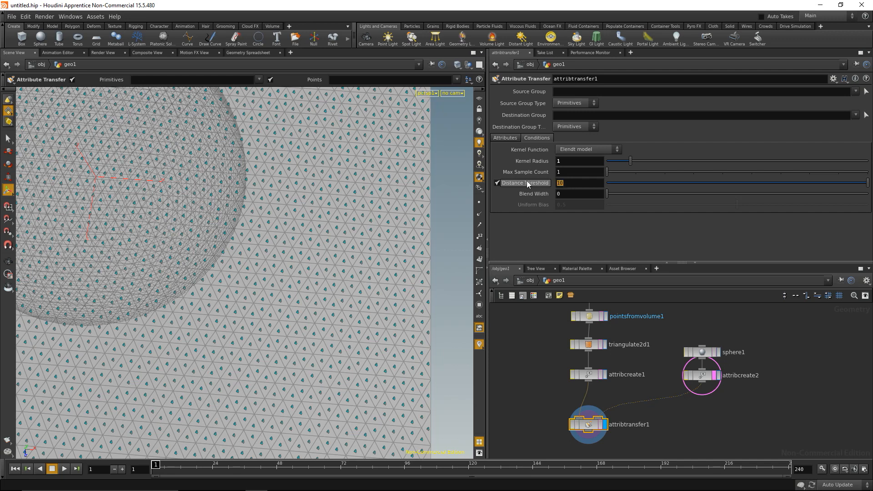
pyautogui.write('0,00')
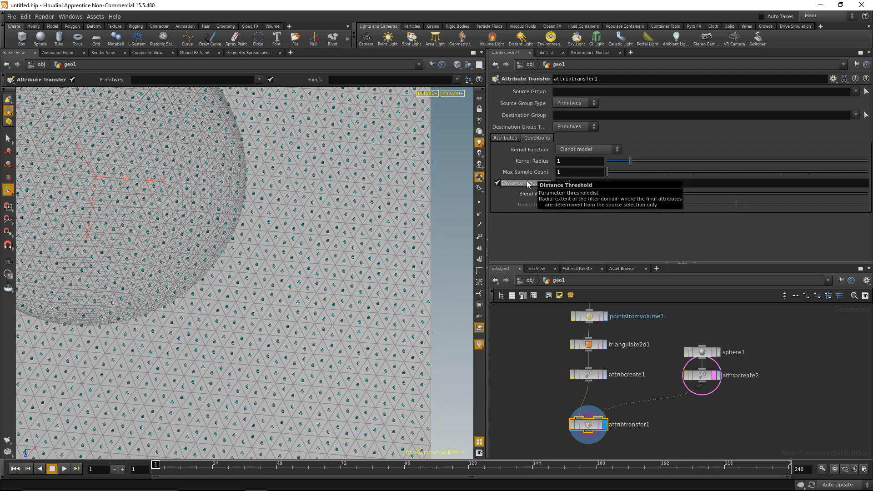
pyautogui.press('Left')
pyautogui.press('Left')
pyautogui.press('BackSpace')
pyautogui.write('.')
pyautogui.press('End')
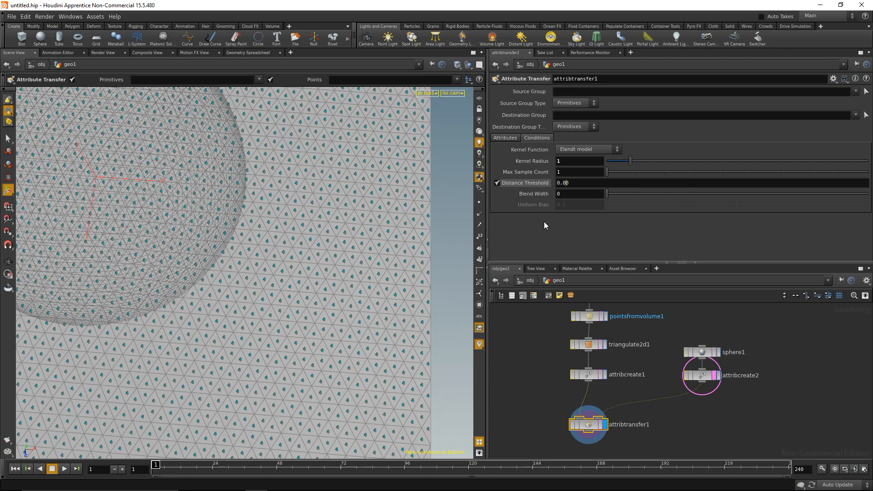
pyautogui.write('1')
# Set the attribute transfer's blend width to 0.3 and turn off the viewport visualizers
pyautogui.press('Tab')
pyautogui.write('0.3')
pyautogui.press('Return')
pyautogui.click(479, 344)
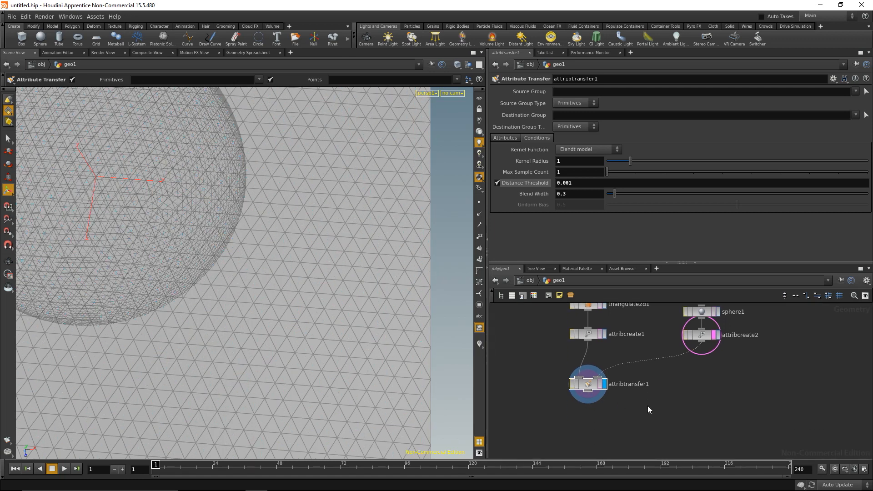
# Add a Normal node fed by the Attribute Transfer node and display its result
pyautogui.press('Tab')
pyautogui.write('a')
pyautogui.press('BackSpace')
pyautogui.write('nor')
pyautogui.press('Return')
pyautogui.click(616, 412)
pyautogui.moveTo(615, 413); pyautogui.dragTo(587, 408)
pyautogui.click(603, 416)
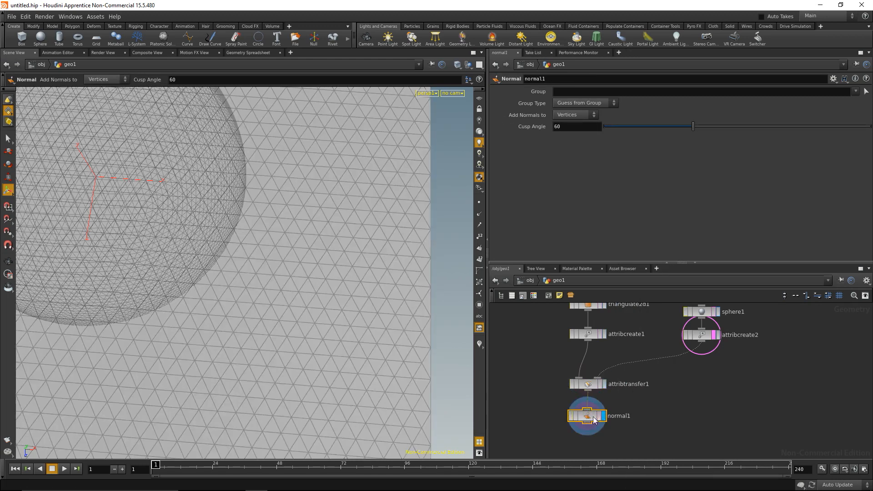
# Turn off the template display of the sphere's Attribute Create node and enlarge the network editor area
pyautogui.click(714, 335)
pyautogui.moveTo(671, 398); pyautogui.dragTo(722, 371, button='middle')
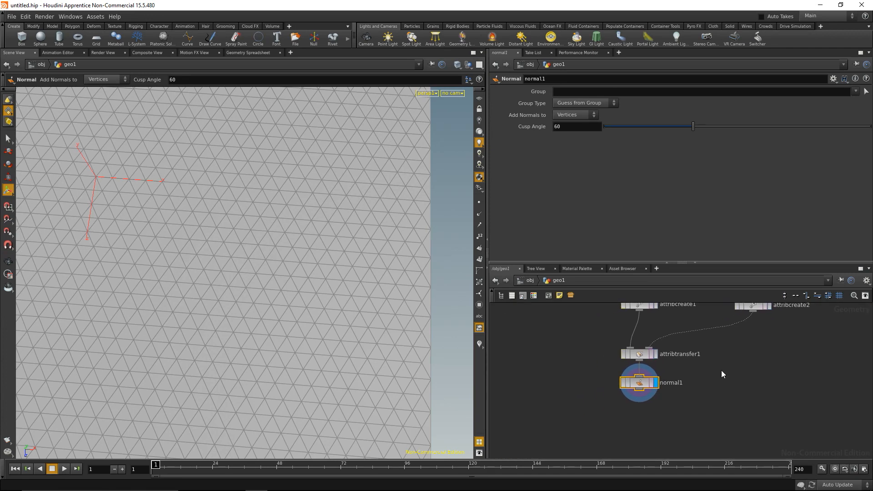
pyautogui.moveTo(683, 262); pyautogui.dragTo(664, 232)
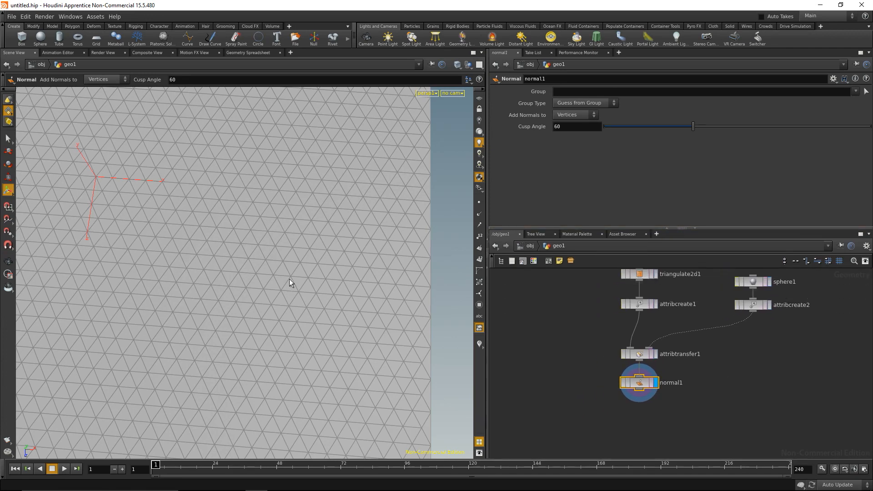
pyautogui.keyDown('alt'); pyautogui.moveTo(293, 269); pyautogui.dragTo(226, 286, button='right'); pyautogui.keyUp('alt')
pyautogui.keyDown('alt'); pyautogui.moveTo(226, 286); pyautogui.dragTo(277, 339, button='middle'); pyautogui.keyUp('alt')
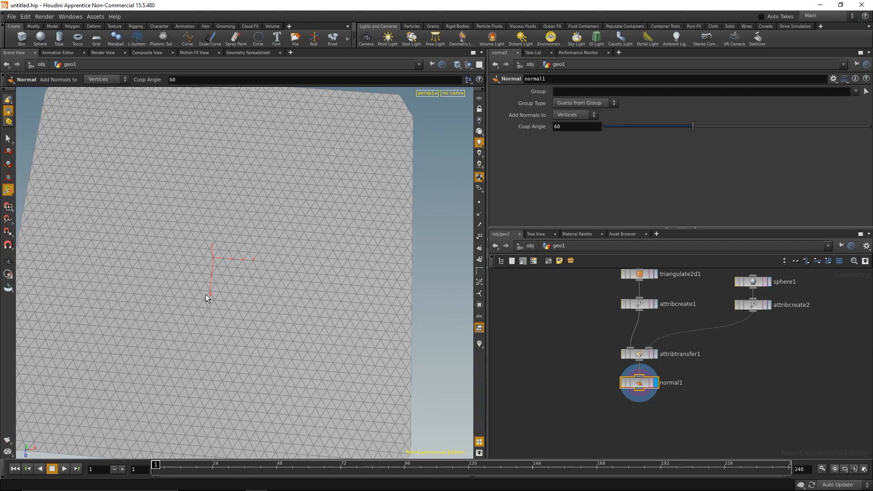
# Add a For-Each Loop below the Normal node, connect the Normal node into its begin block, and select the end block
pyautogui.scroll(-3, 650, 418)
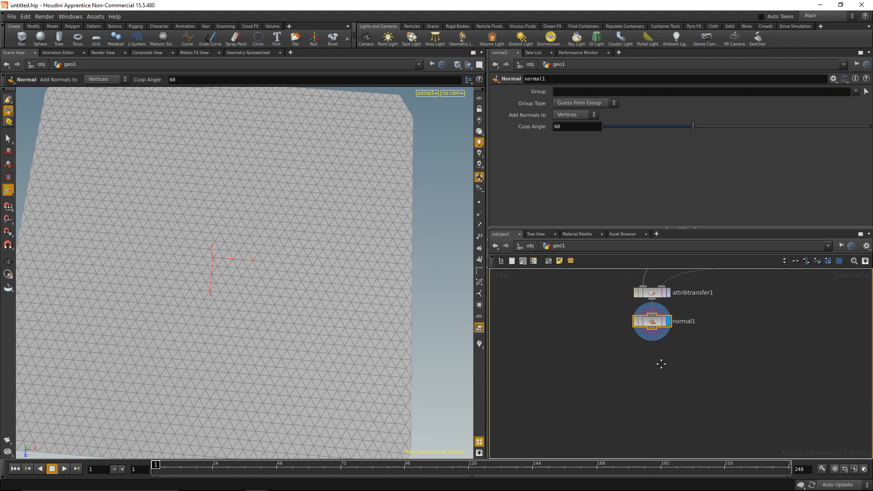
pyautogui.press('Tab')
pyautogui.write('fore')
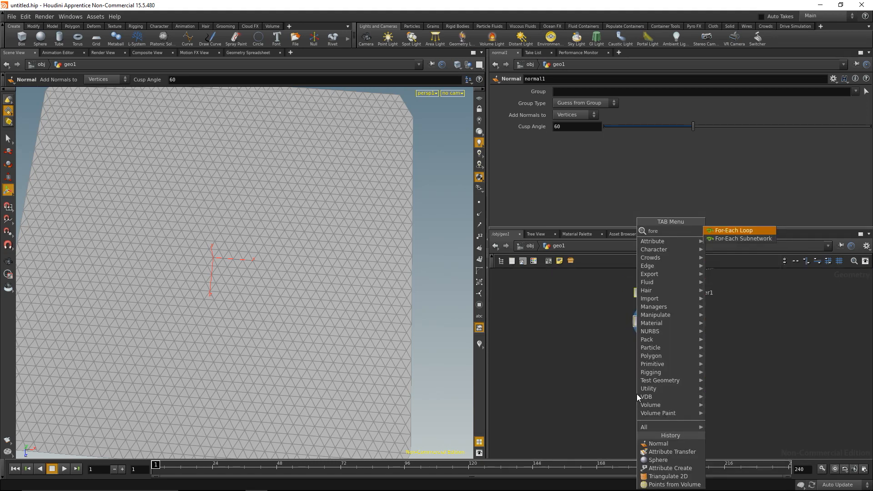
pyautogui.write('a')
pyautogui.press('Return')
pyautogui.click(637, 394)
pyautogui.moveTo(637, 397); pyautogui.dragTo(582, 339)
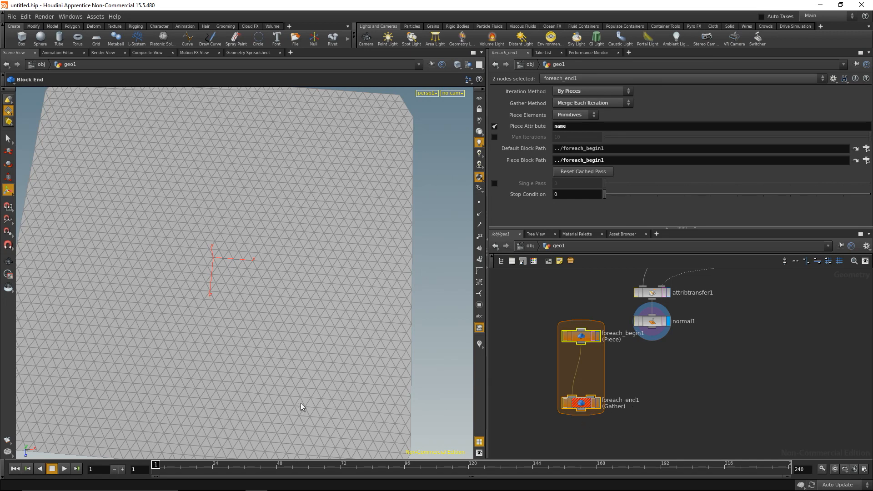
pyautogui.moveTo(580, 337); pyautogui.dragTo(654, 367)
pyautogui.click(655, 433)
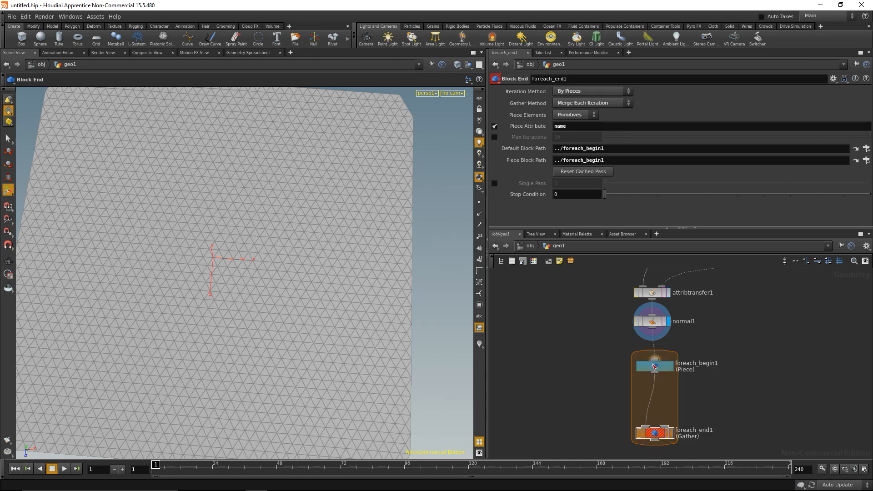
# Create a metadata import node from the for-each begin block and place it beside the loop
pyautogui.moveTo(559, 416); pyautogui.dragTo(550, 367, button='middle')
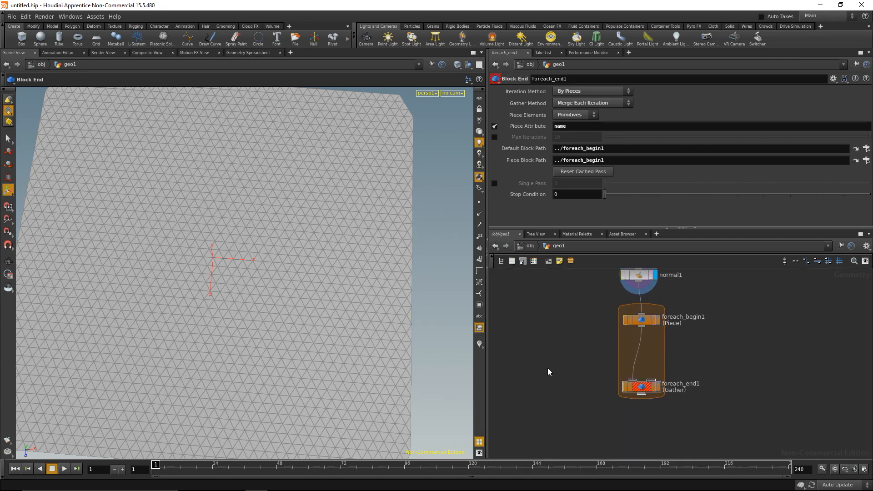
pyautogui.click(643, 322)
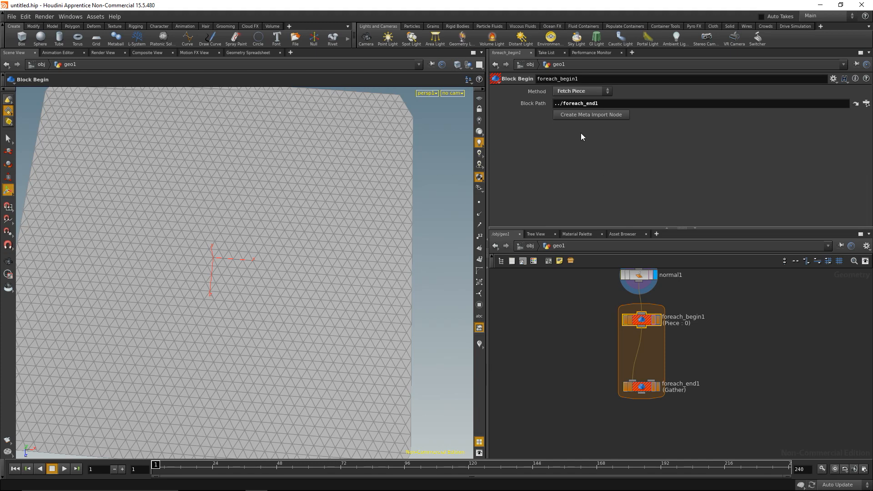
pyautogui.click(581, 114)
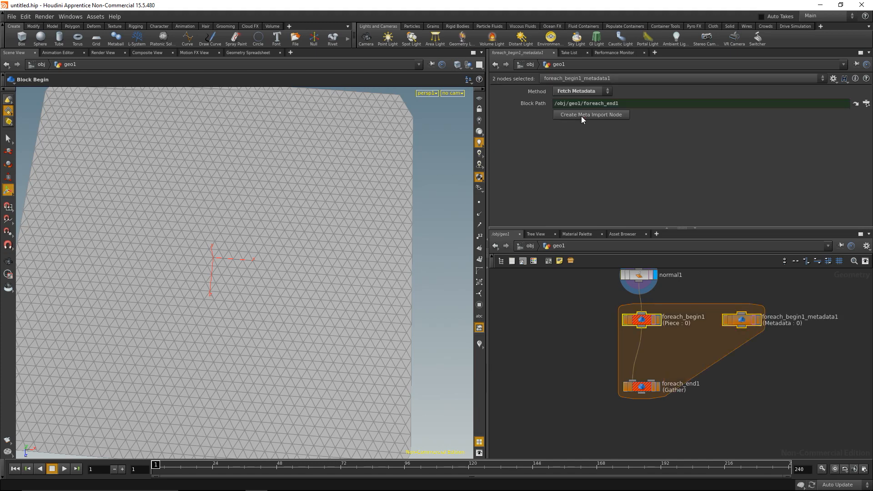
pyautogui.moveTo(748, 325); pyautogui.dragTo(709, 344)
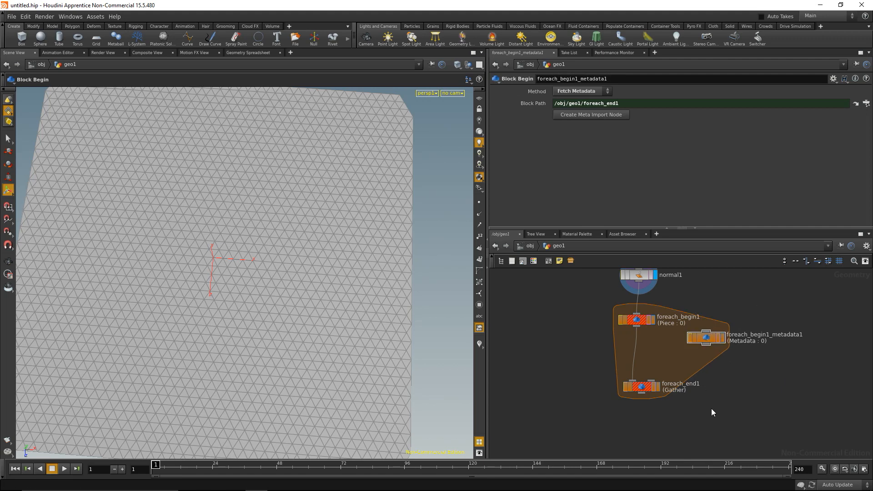
# Set the piece attribute of the for-each end block to maxiter
pyautogui.click(642, 386)
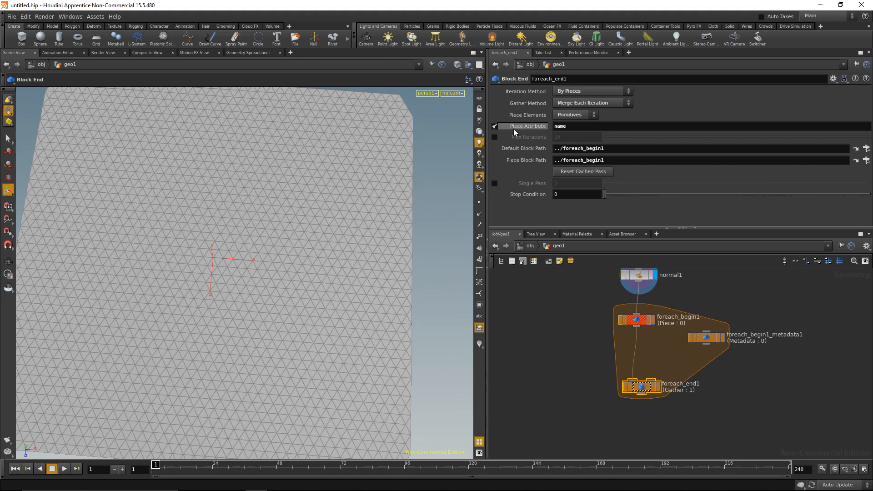
pyautogui.moveTo(574, 127); pyautogui.dragTo(550, 125)
pyautogui.write('maxiter')
# Inspect the detail attributes of foreach_begin1_metadata1 in the geometry spreadsheet
pyautogui.click(707, 337)
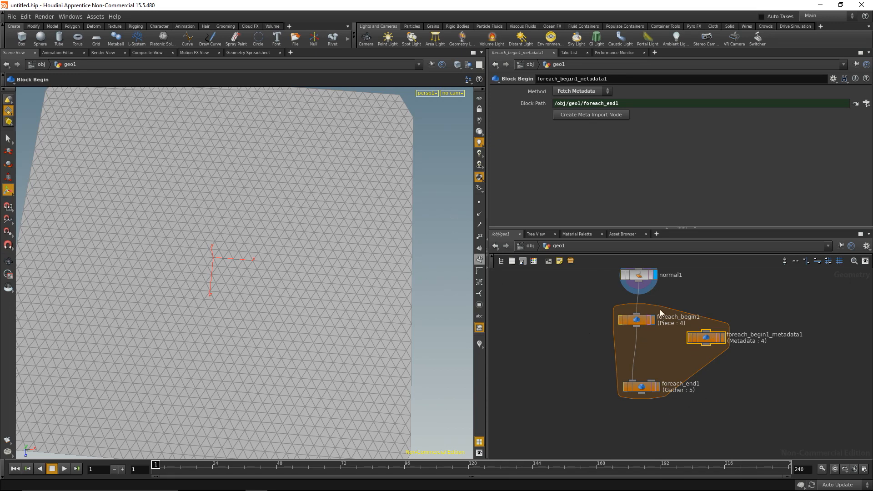
pyautogui.click(255, 53)
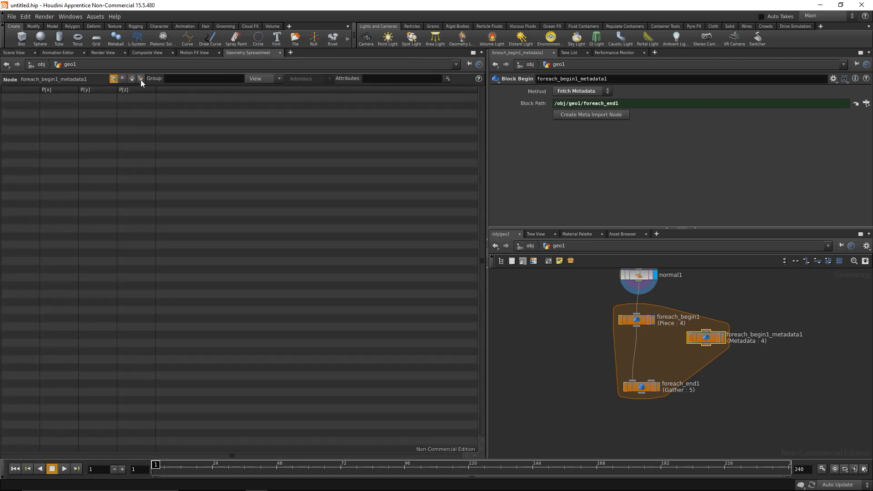
pyautogui.click(140, 80)
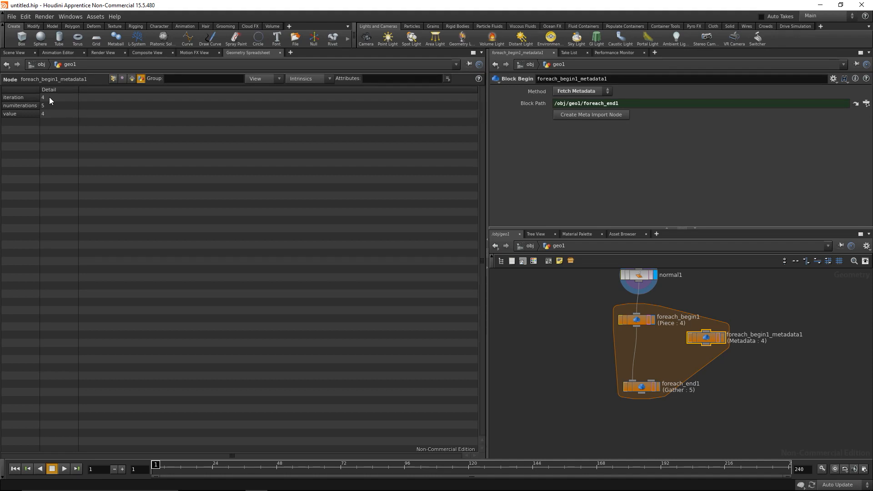
# Add a feedback for-loop and insert its repeat begin and end blocks between foreach_begin1 and foreach_end1
pyautogui.click(533, 367)
pyautogui.press('Tab')
pyautogui.write('fo')
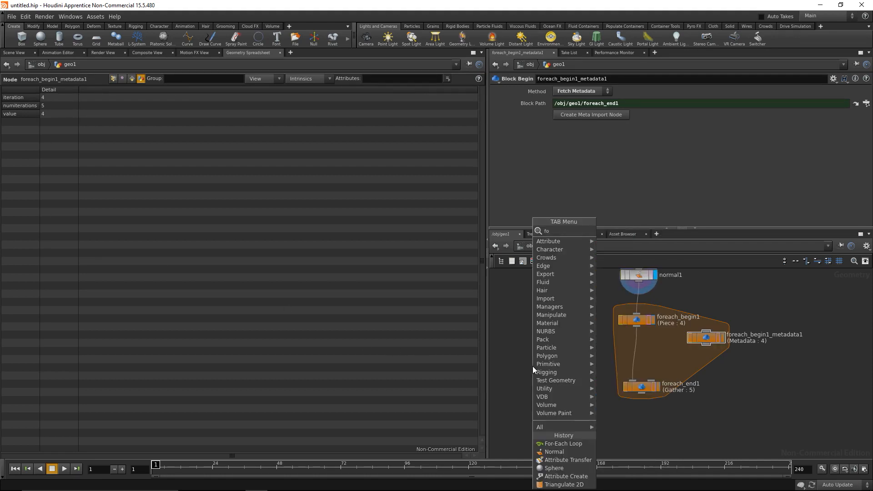
pyautogui.press('Down')
pyautogui.press('Down')
pyautogui.press('Up')
pyautogui.press('Return')
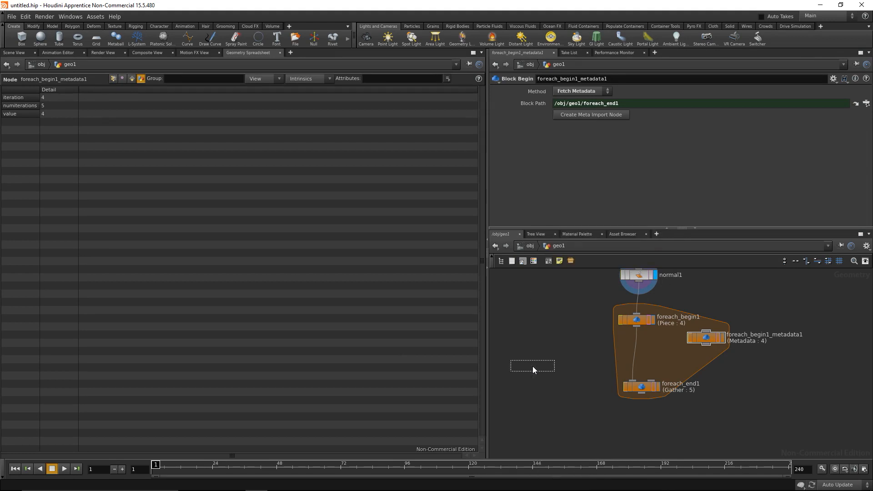
pyautogui.click(533, 367)
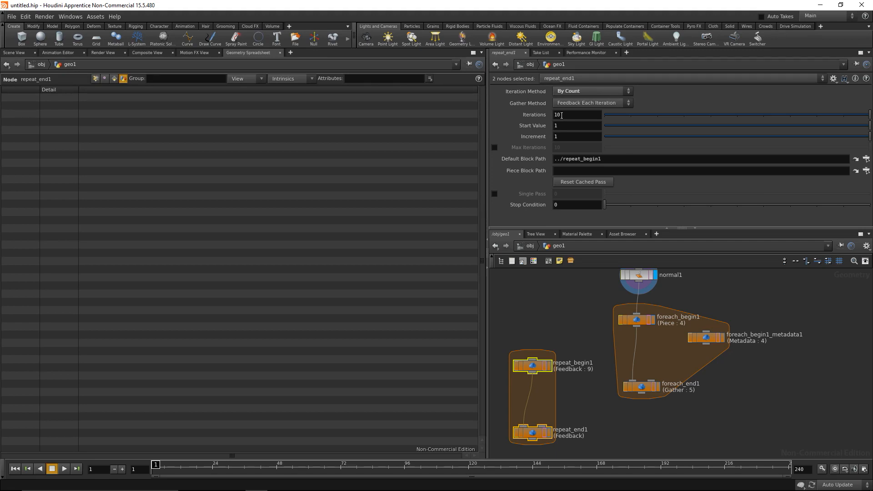
pyautogui.moveTo(641, 387); pyautogui.dragTo(641, 451)
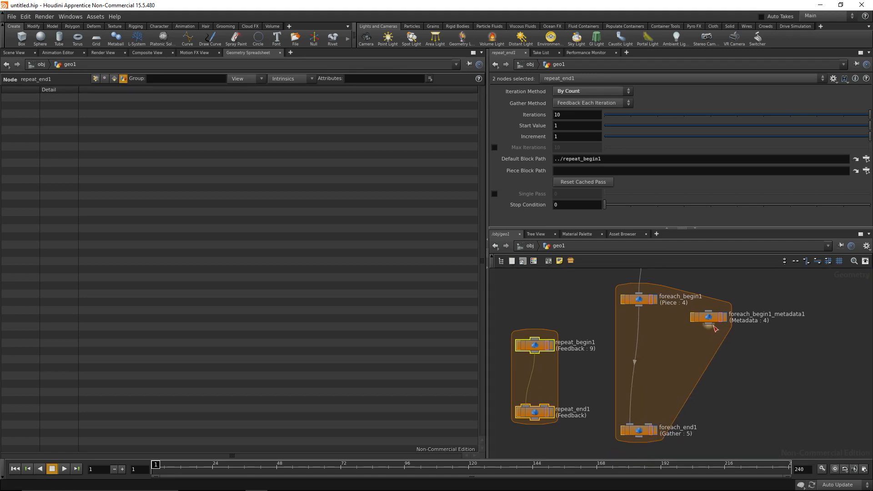
pyautogui.moveTo(537, 348); pyautogui.dragTo(637, 333)
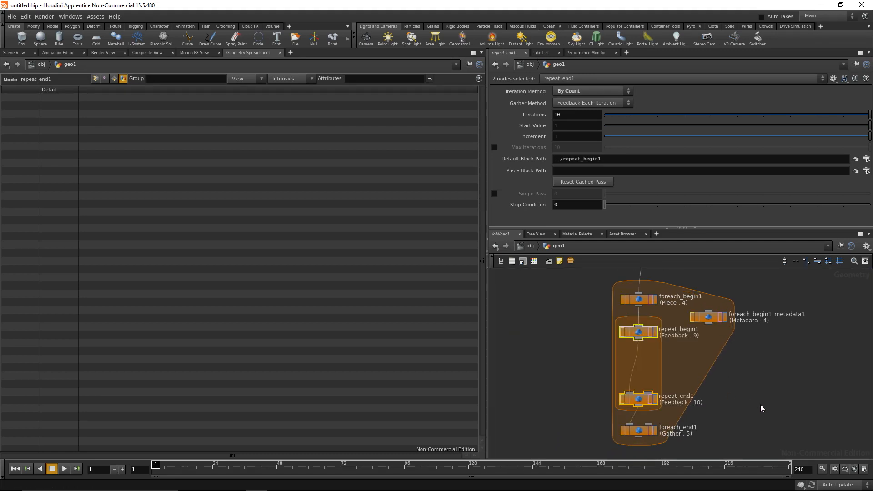
# Enable Max Iterations on repeat_end1 and check the metadata node's detail attributes for the value to reference
pyautogui.click(762, 408)
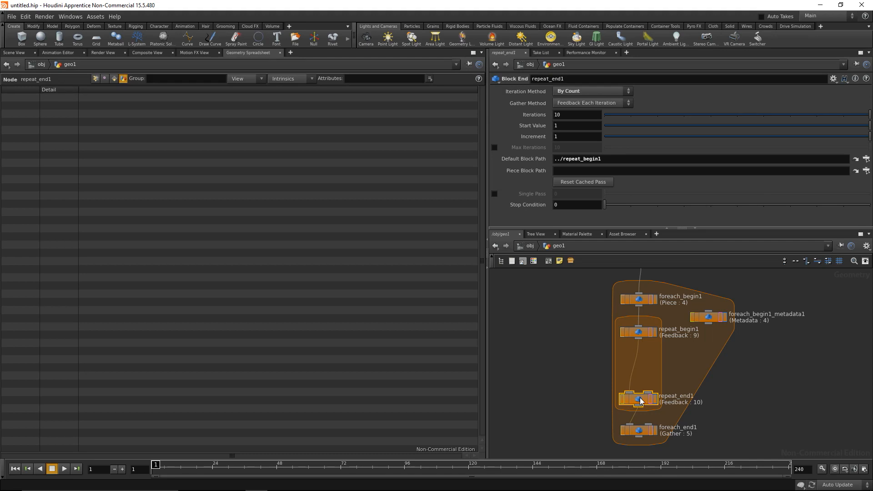
pyautogui.click(494, 147)
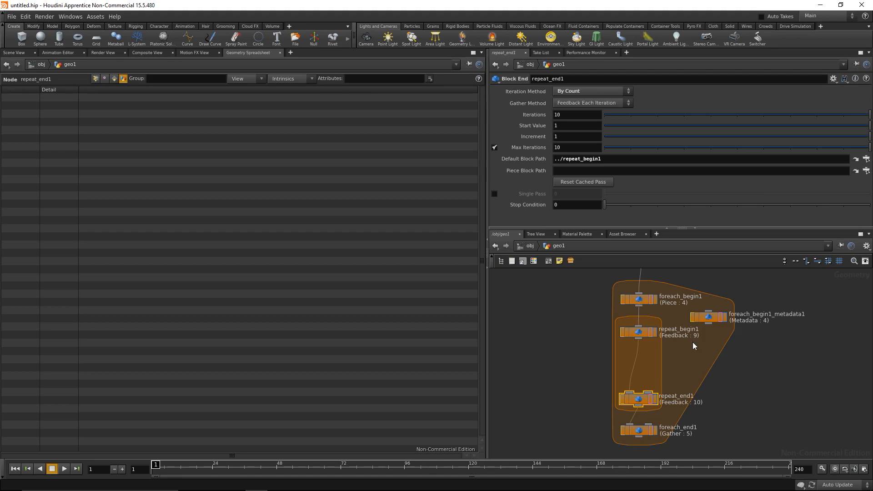
pyautogui.click(709, 322)
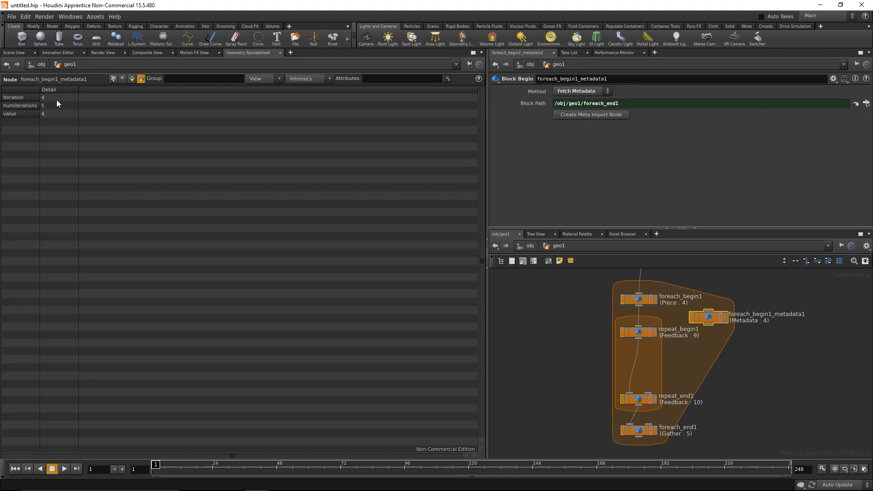
pyautogui.click(639, 399)
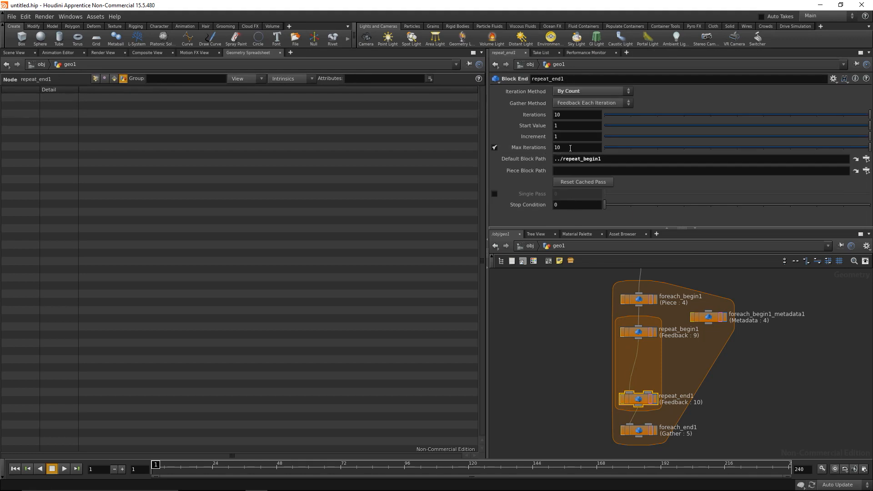
# Enter the expression detail("../foreach_begin1_metadata1/") as the Max Iterations of repeat_end1
pyautogui.doubleClick(554, 148)
pyautogui.write('de')
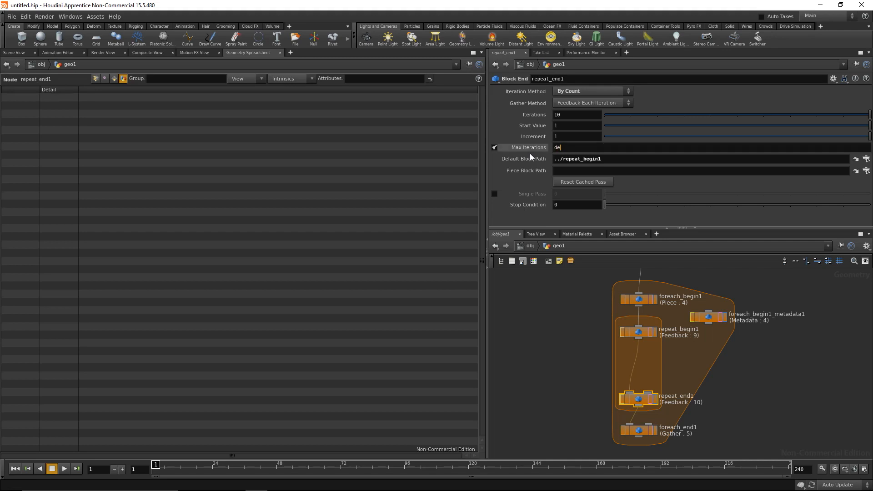
pyautogui.write('tail()')
pyautogui.write('"')
pyautogui.write('..')
pyautogui.write('/')
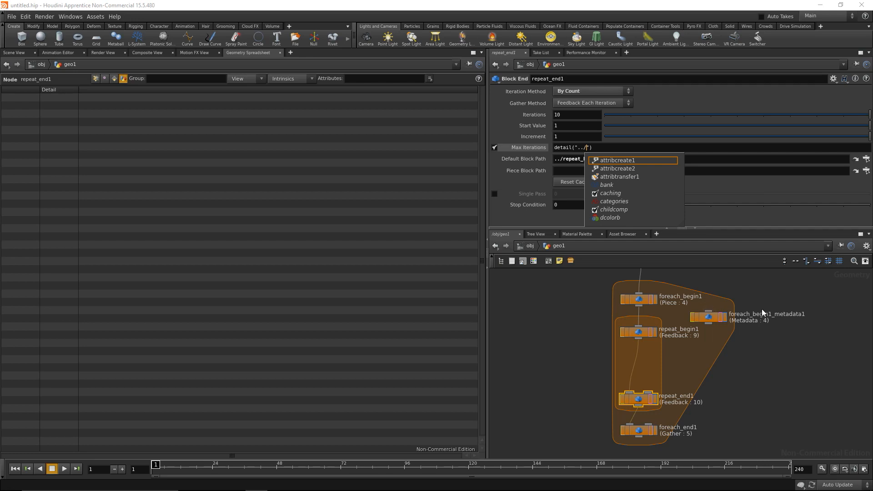
pyautogui.press('Down')
pyautogui.press('Down')
pyautogui.press('Down')
pyautogui.press('Down')
pyautogui.press('Down')
pyautogui.press('Down')
pyautogui.press('Down')
pyautogui.press('Down')
pyautogui.press('Down')
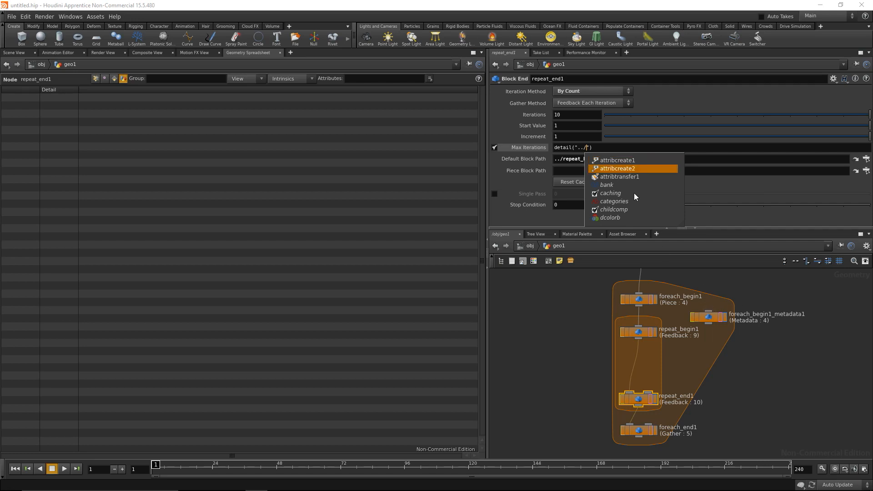
pyautogui.press('Down')
pyautogui.press('Down')
pyautogui.press('Down')
pyautogui.press('Down')
pyautogui.press('Down')
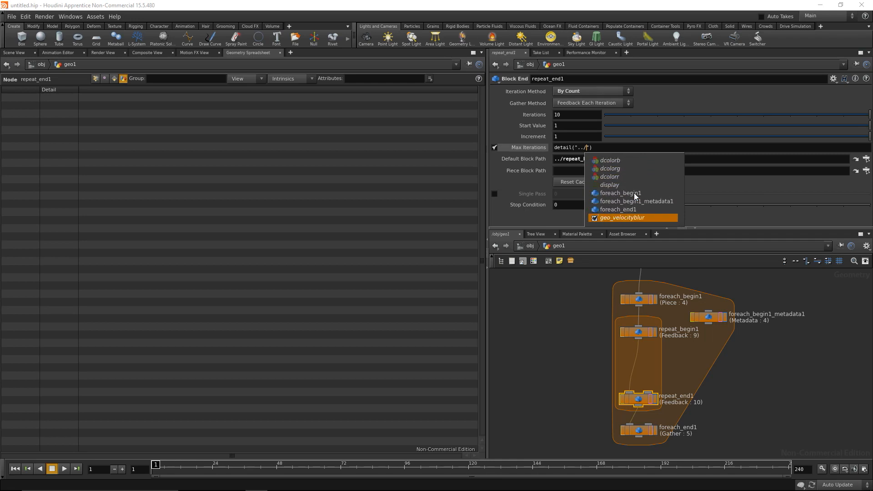
pyautogui.press('Up')
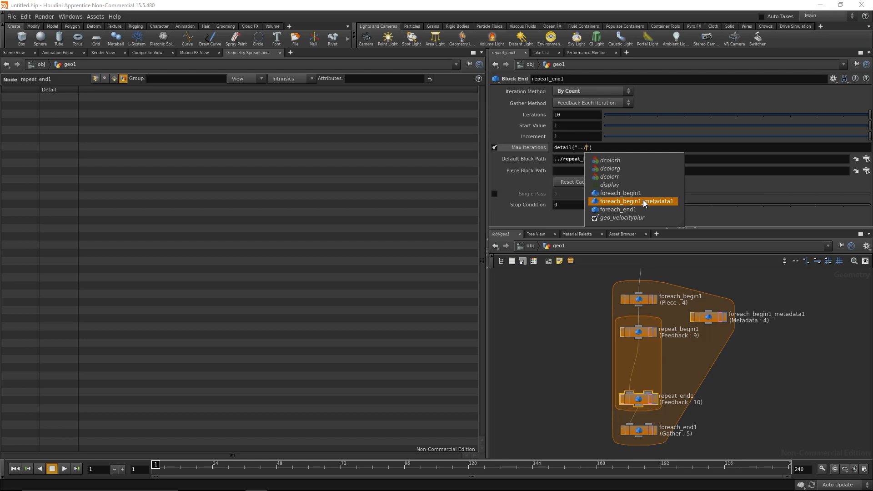
pyautogui.press('Return')
pyautogui.click(591, 204)
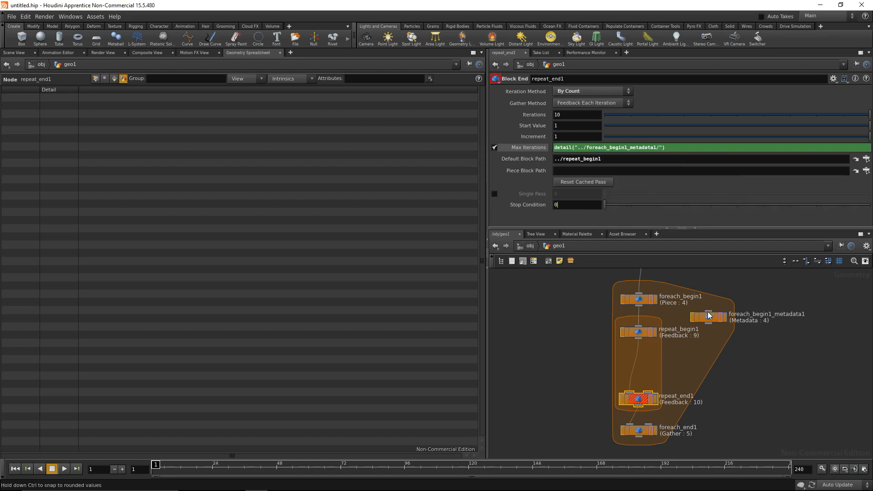
# Complete the Max Iterations detail expression with the attribute argument "iteration" and the index 0
pyautogui.click(661, 147)
pyautogui.write(', "')
pyautogui.press('Left')
pyautogui.write('iteration')
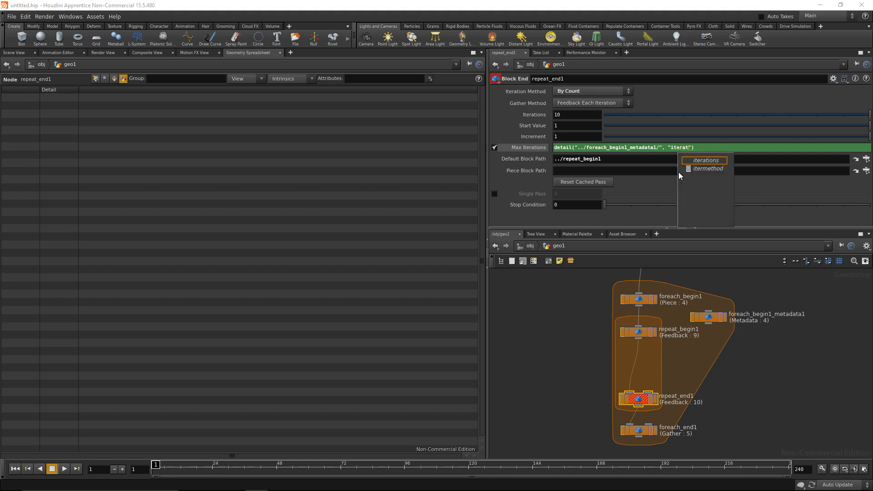
pyautogui.press('Escape')
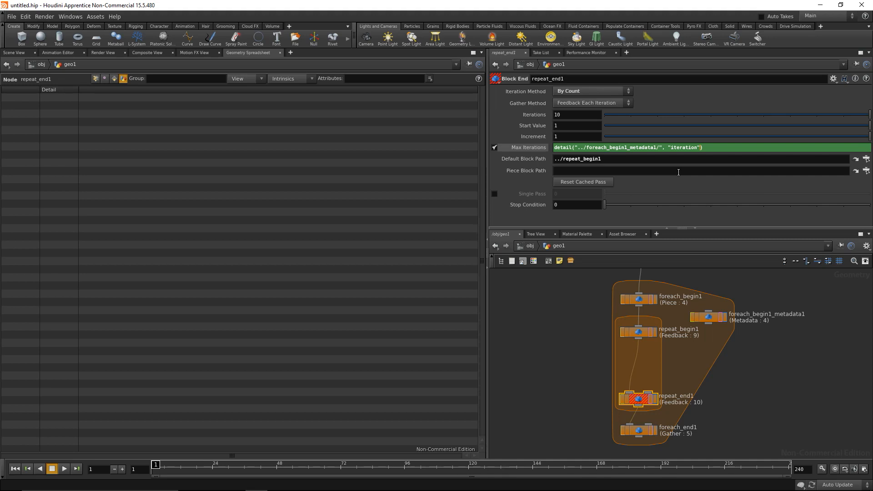
pyautogui.write(', 0')
# Add a PolyExtrude node and insert it between repeat_begin1 and repeat_end1
pyautogui.press('Tab')
pyautogui.write('polyr')
pyautogui.press('BackSpace')
pyautogui.write('e')
pyautogui.press('Down')
pyautogui.press('Return')
pyautogui.press('Return')
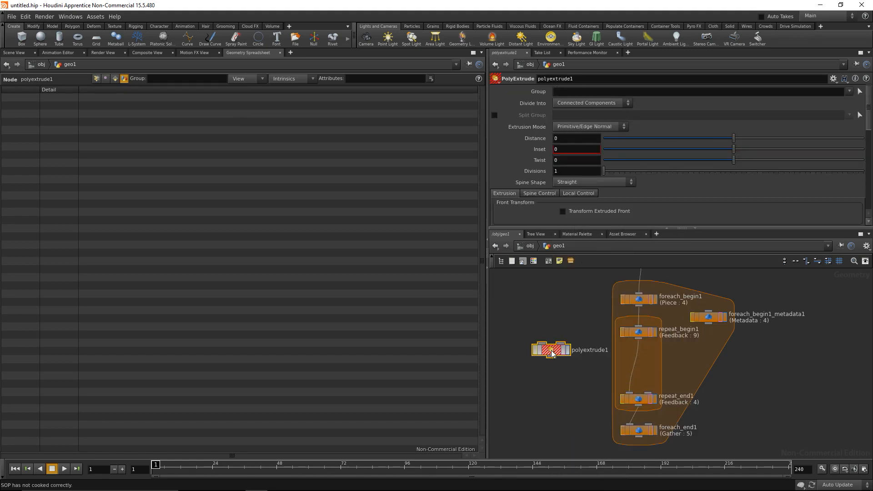
pyautogui.moveTo(552, 353); pyautogui.dragTo(637, 365)
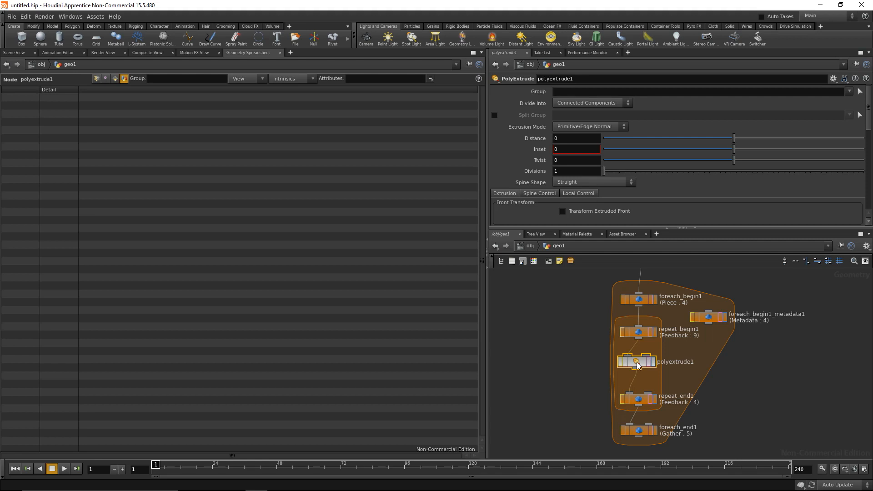
# Show the 3D scene, add a Null node fed by foreach_end1, and display its result
pyautogui.click(14, 52)
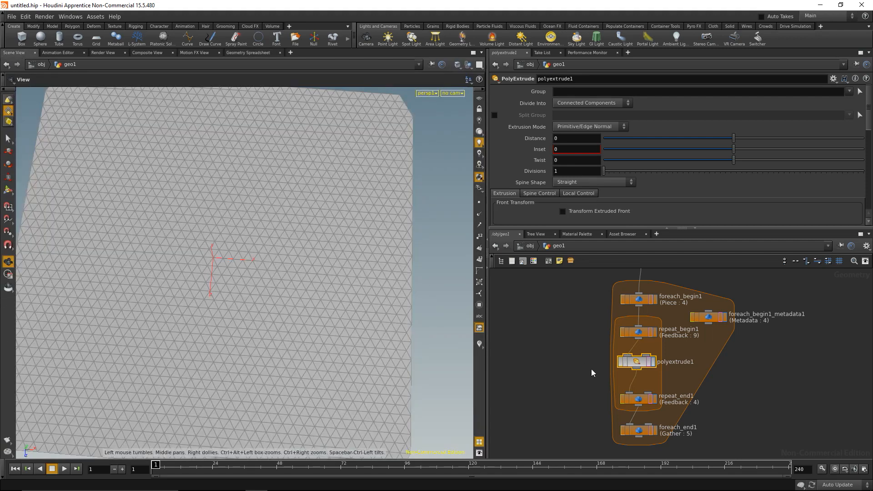
pyautogui.moveTo(543, 393); pyautogui.dragTo(557, 361, button='middle')
pyautogui.press('Tab')
pyautogui.write('null')
pyautogui.press('Return')
pyautogui.click(578, 409)
pyautogui.moveTo(587, 412); pyautogui.dragTo(609, 424)
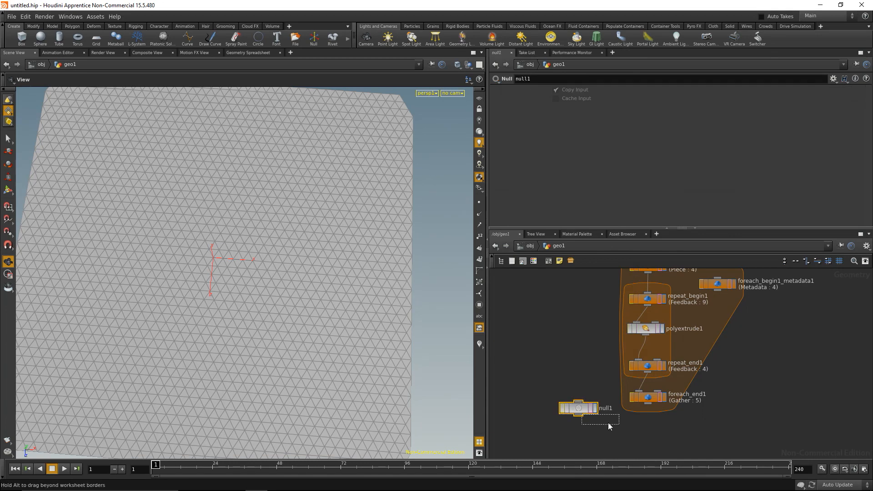
pyautogui.click(652, 439)
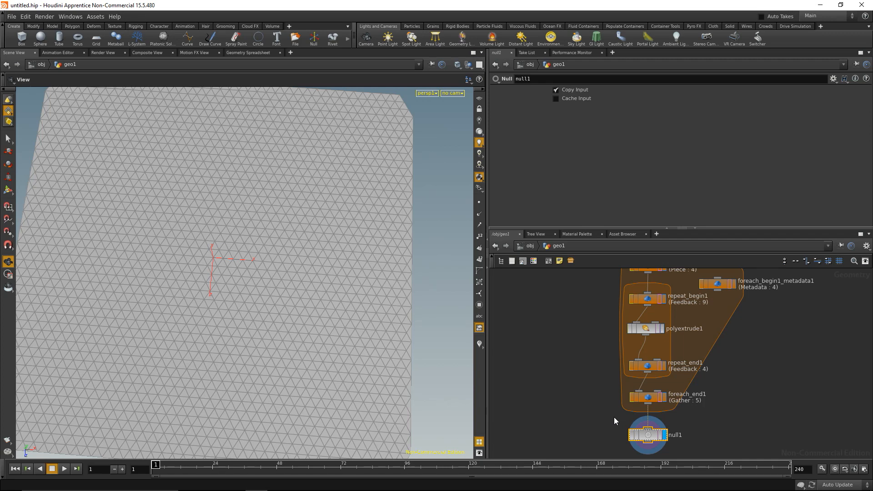
# Lower the end point of the PolyExtrude node's thickness ramp to the bottom so it slopes down linearly
pyautogui.click(648, 328)
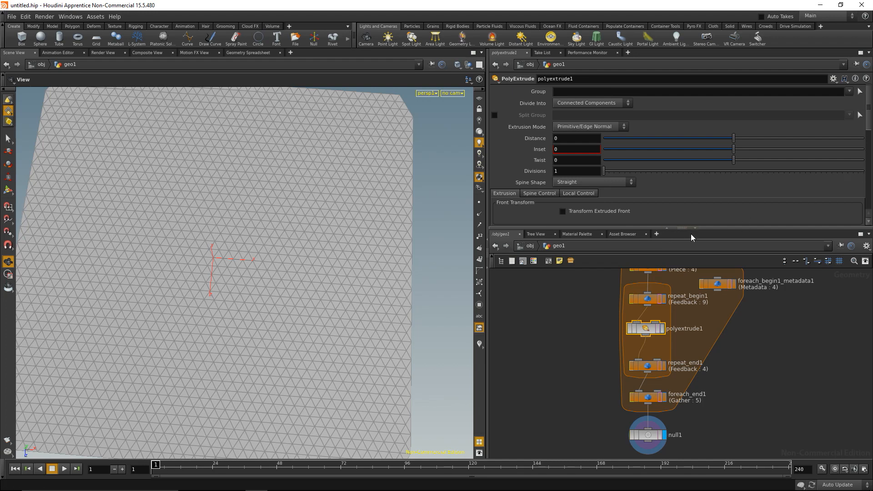
pyautogui.moveTo(684, 229); pyautogui.dragTo(684, 317)
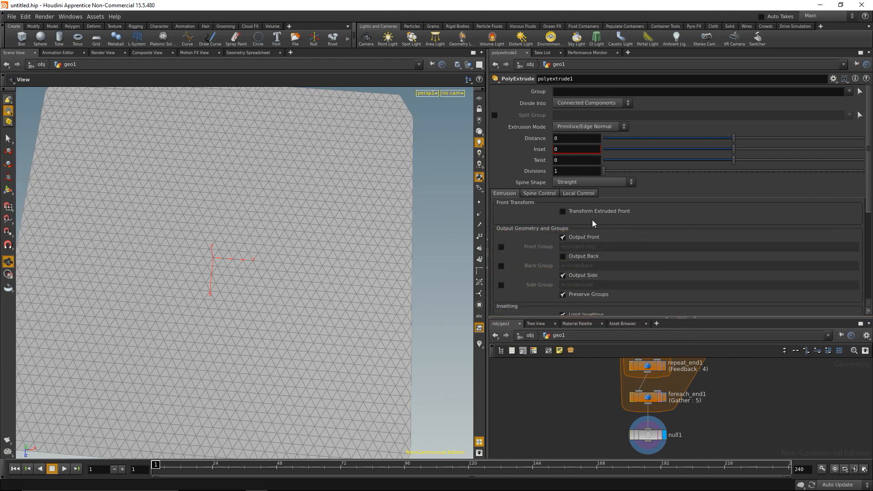
pyautogui.click(540, 193)
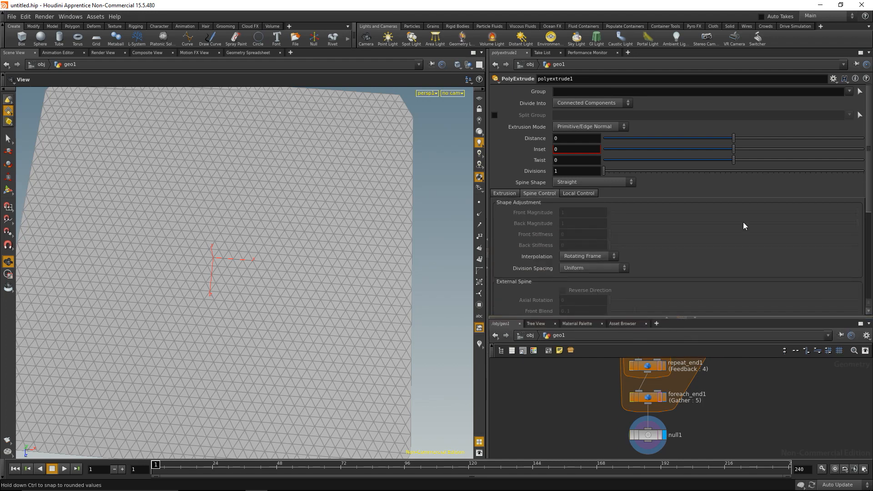
pyautogui.scroll(-5, 868, 214)
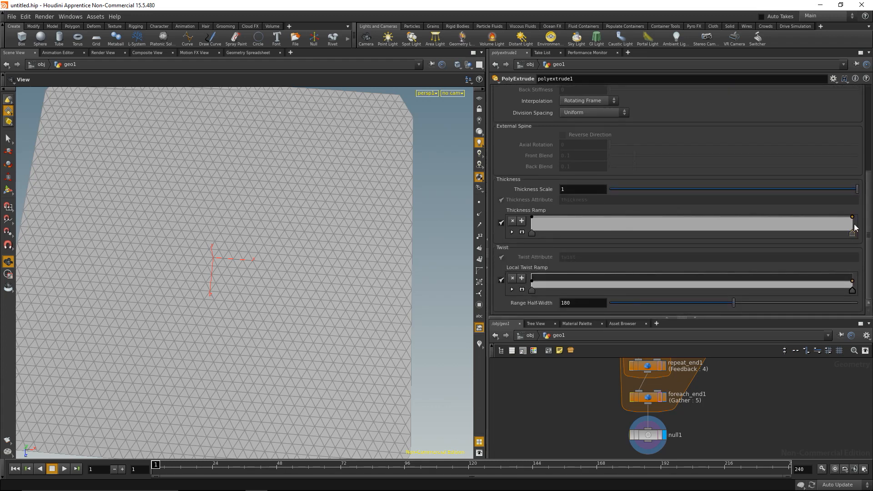
pyautogui.moveTo(853, 219); pyautogui.dragTo(863, 238)
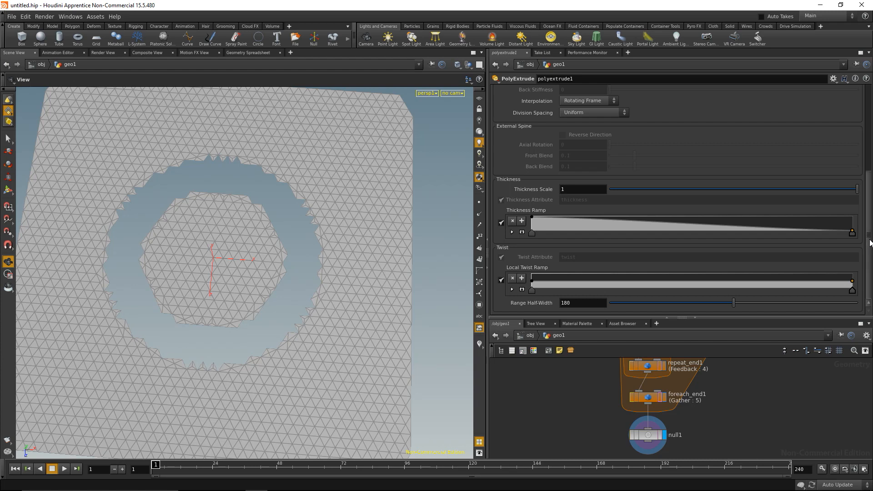
# Set the PolyExtrude node to divide its input into Individual Elements
pyautogui.moveTo(870, 241); pyautogui.dragTo(864, 128)
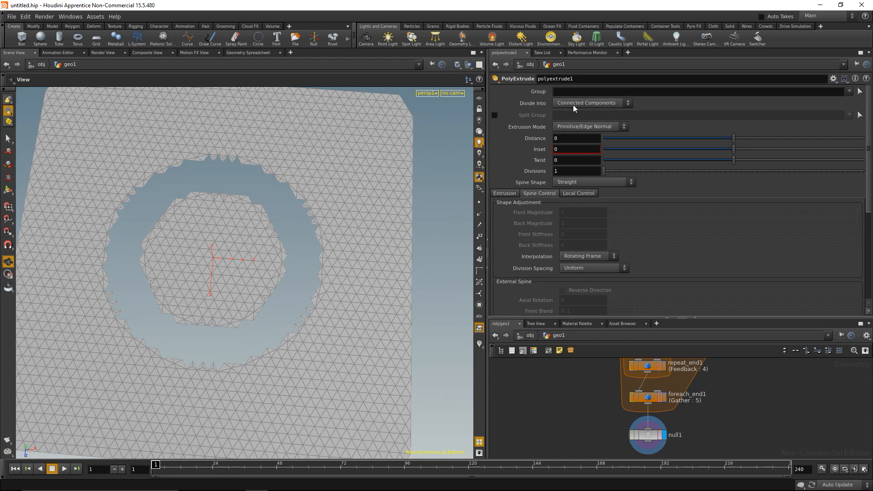
pyautogui.click(560, 104)
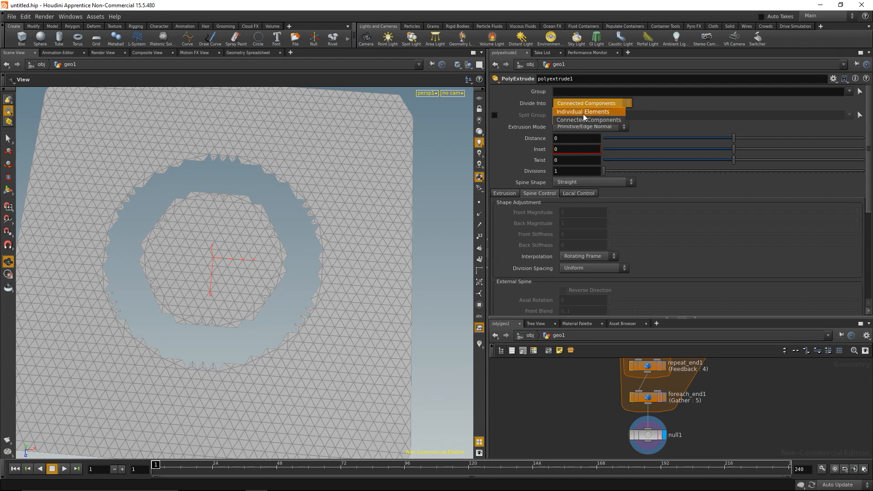
pyautogui.click(577, 113)
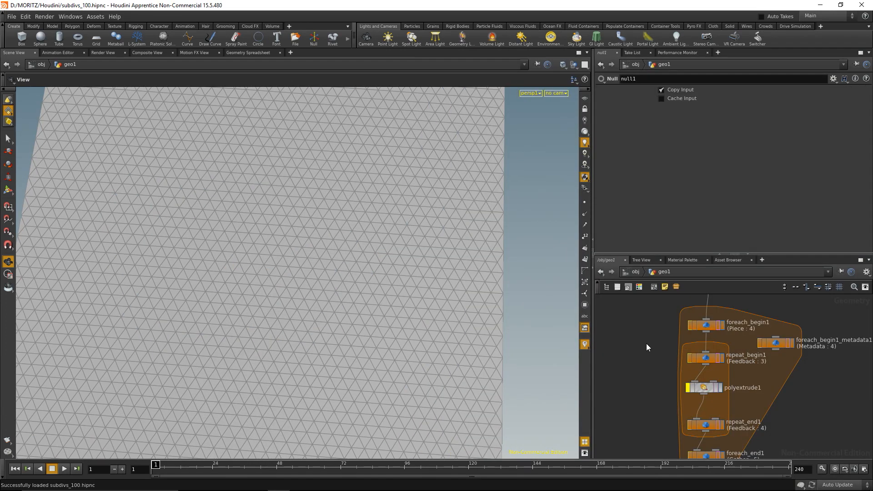
# Set the value of the end point of polyextrude1's thickness ramp to 0.2
pyautogui.click(702, 389)
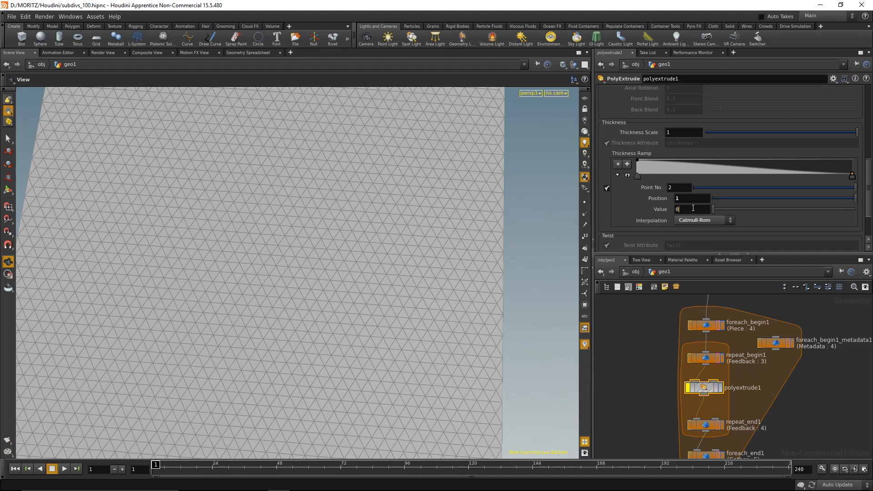
pyautogui.write('.2')
pyautogui.press('Return')
pyautogui.moveTo(662, 408); pyautogui.dragTo(671, 346, button='middle')
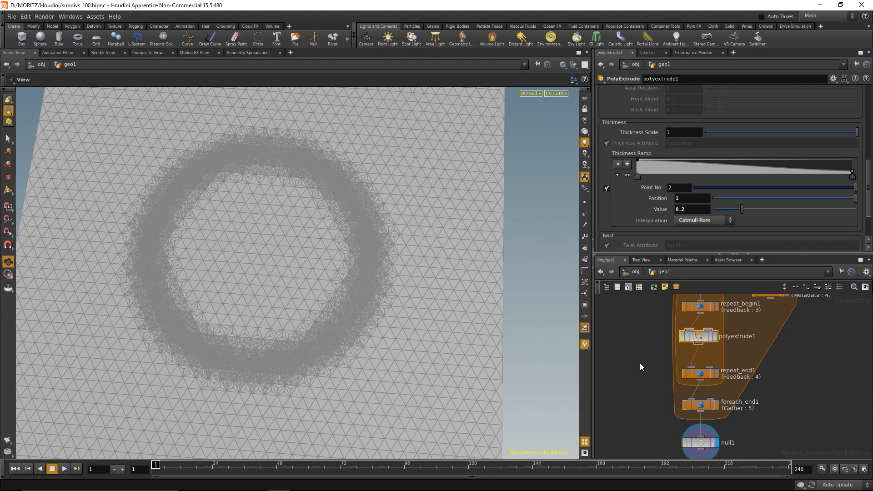
# Display attribtransfer1 with attribcreate2 templated over it, and show attribcreate2's parameters
pyautogui.moveTo(593, 257); pyautogui.dragTo(433, 257)
pyautogui.moveTo(661, 257); pyautogui.dragTo(657, 136)
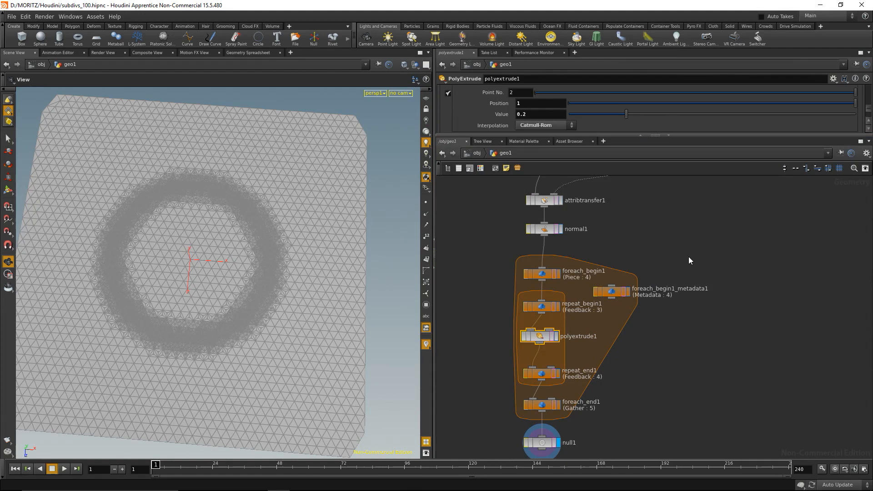
pyautogui.moveTo(732, 253); pyautogui.dragTo(723, 332, button='middle')
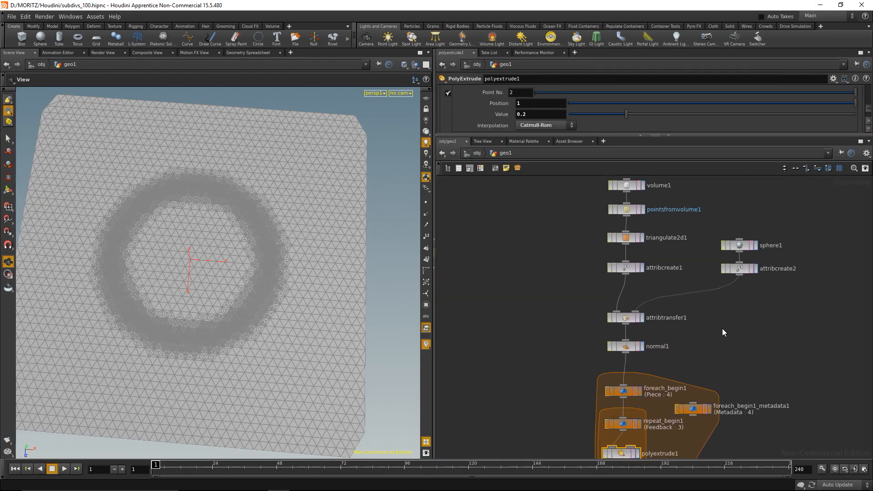
pyautogui.click(643, 319)
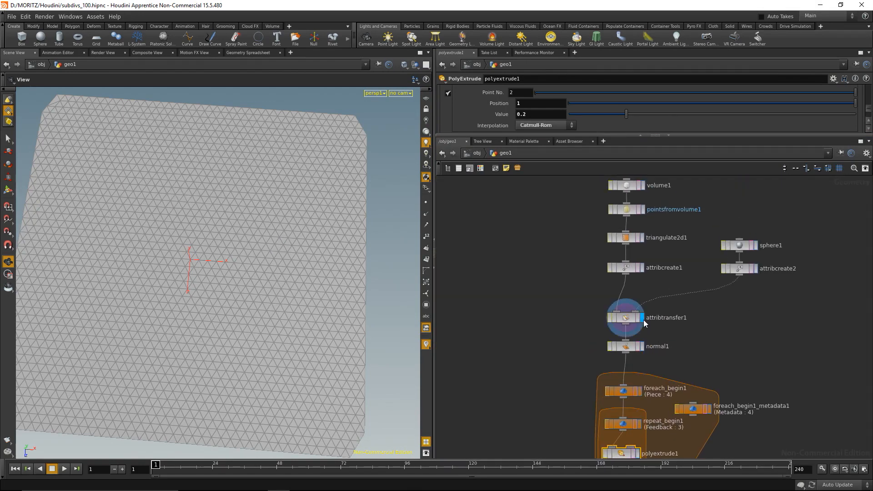
pyautogui.click(751, 268)
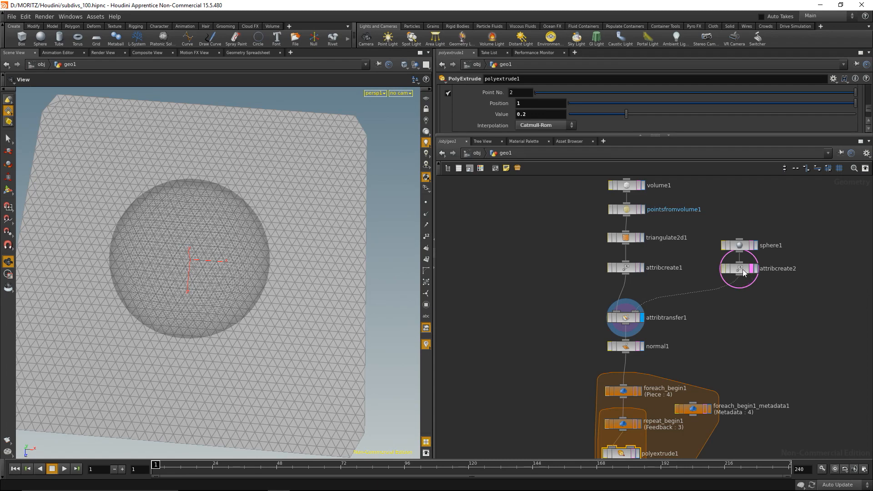
pyautogui.click(741, 268)
pyautogui.moveTo(658, 135); pyautogui.dragTo(657, 214)
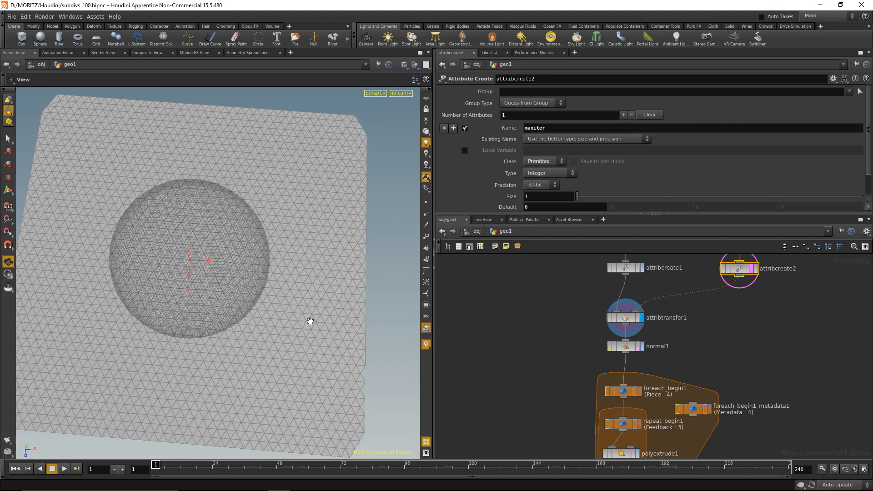
# Display the normal1 node and review the nested foreach and repeat loop nodes below it
pyautogui.click(642, 346)
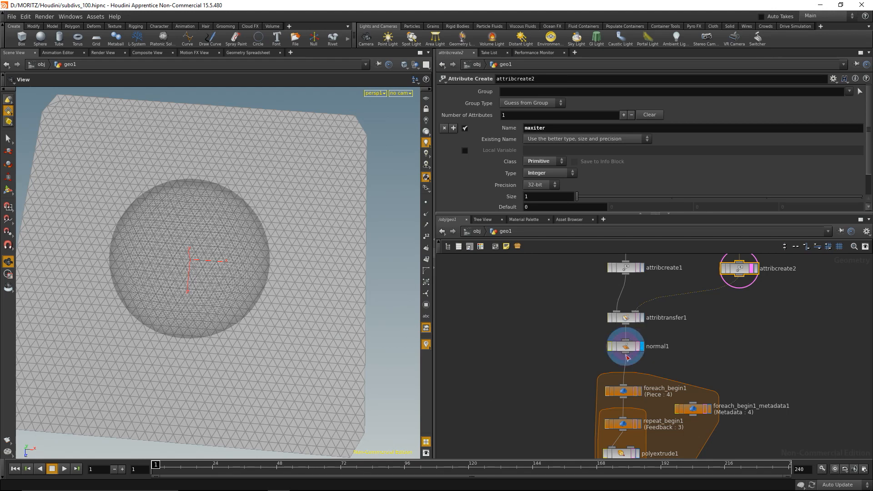
pyautogui.moveTo(503, 396); pyautogui.dragTo(494, 332, button='middle')
pyautogui.moveTo(520, 410); pyautogui.dragTo(507, 371, button='middle')
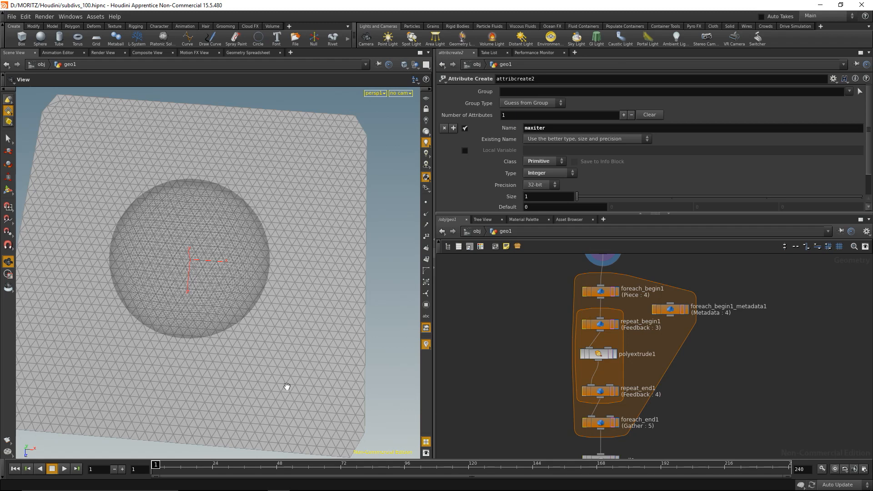
pyautogui.moveTo(547, 302); pyautogui.dragTo(548, 365, button='middle')
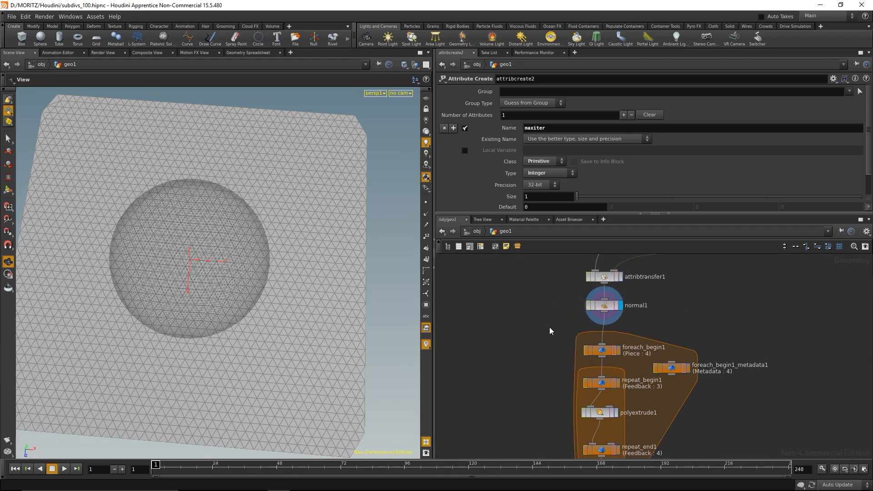
pyautogui.moveTo(555, 398); pyautogui.dragTo(525, 344, button='middle')
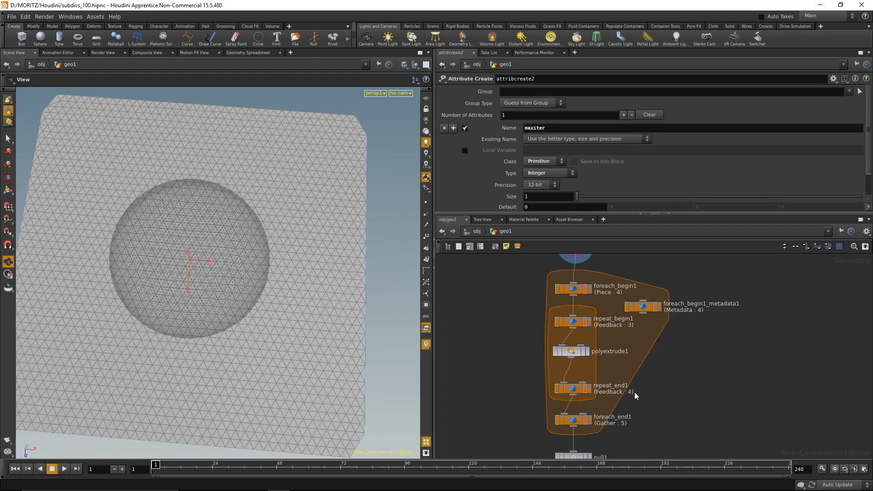
# Display the result of null1 and move the template display to that node
pyautogui.moveTo(633, 393); pyautogui.dragTo(668, 338, button='middle')
pyautogui.click(626, 402)
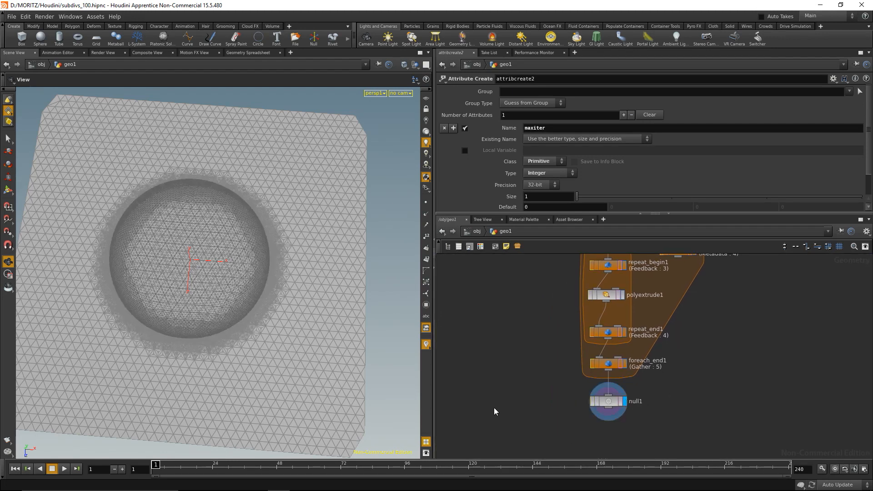
pyautogui.click(620, 402)
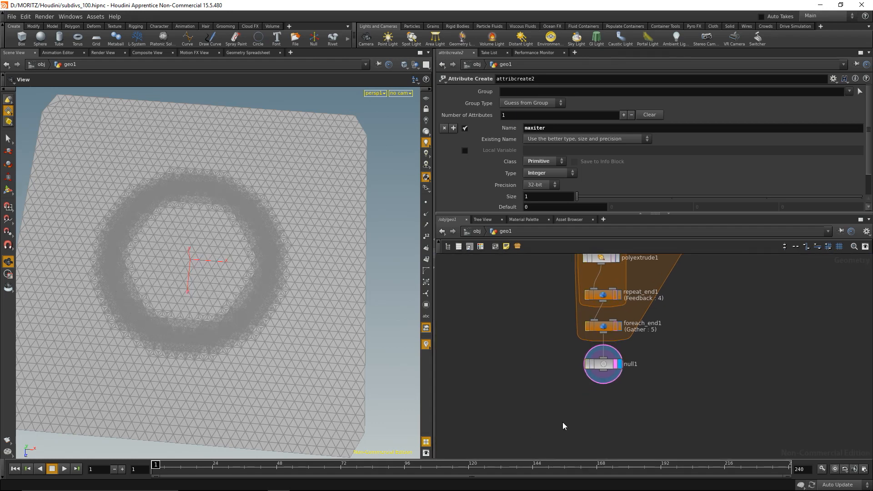
# Add a Normal node fed by null1 and display its result
pyautogui.press('Tab')
pyautogui.write('normal')
pyautogui.press('Return')
pyautogui.click(563, 422)
pyautogui.moveTo(563, 426); pyautogui.dragTo(608, 410)
pyautogui.moveTo(603, 370); pyautogui.dragTo(605, 399)
pyautogui.click(624, 407)
# Add an Ends node fed by normal2, display it, and set its Close U option to Unroll
pyautogui.moveTo(560, 440); pyautogui.dragTo(555, 391, button='middle')
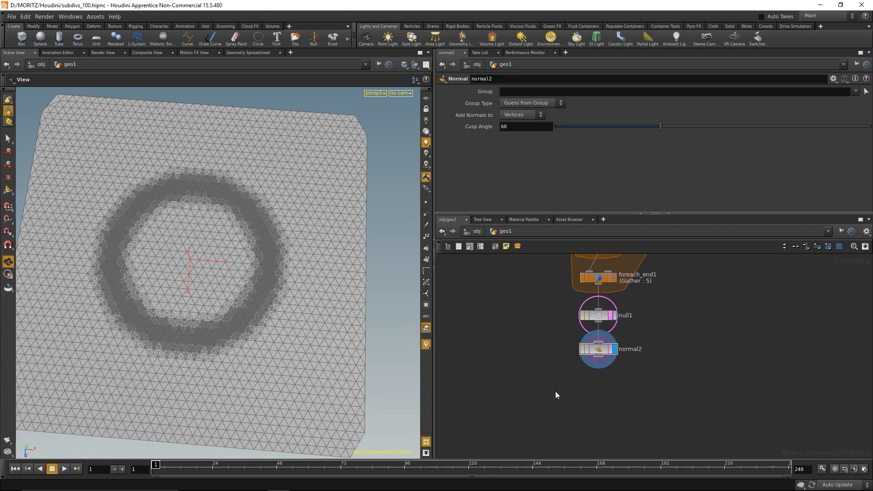
pyautogui.press('Tab')
pyautogui.write('ends')
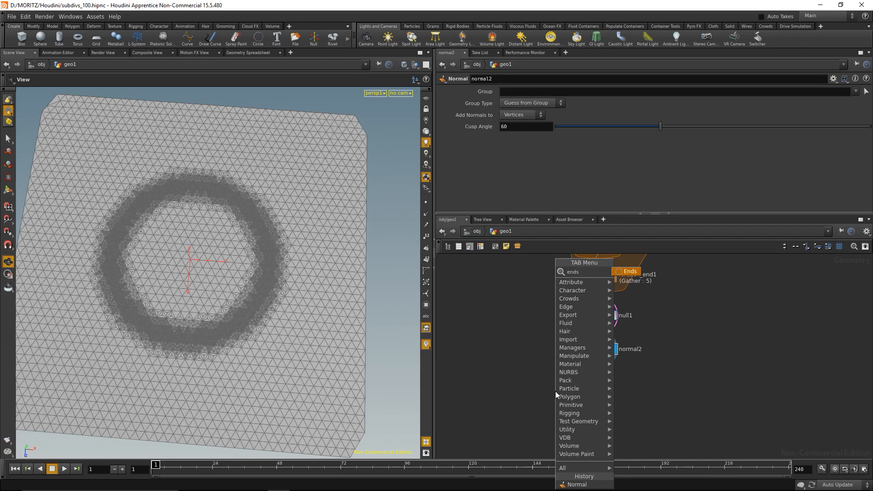
pyautogui.press('Return')
pyautogui.click(556, 391)
pyautogui.moveTo(557, 391); pyautogui.dragTo(614, 385)
pyautogui.click(614, 385)
pyautogui.click(516, 120)
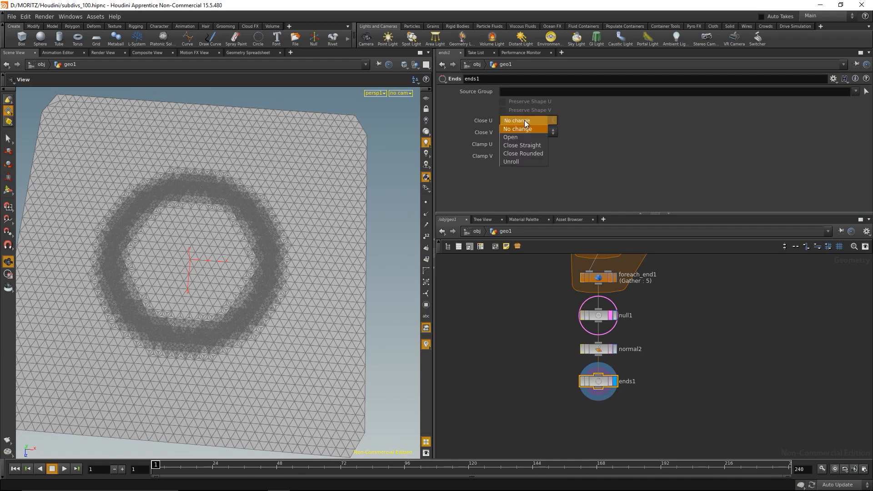
pyautogui.click(514, 162)
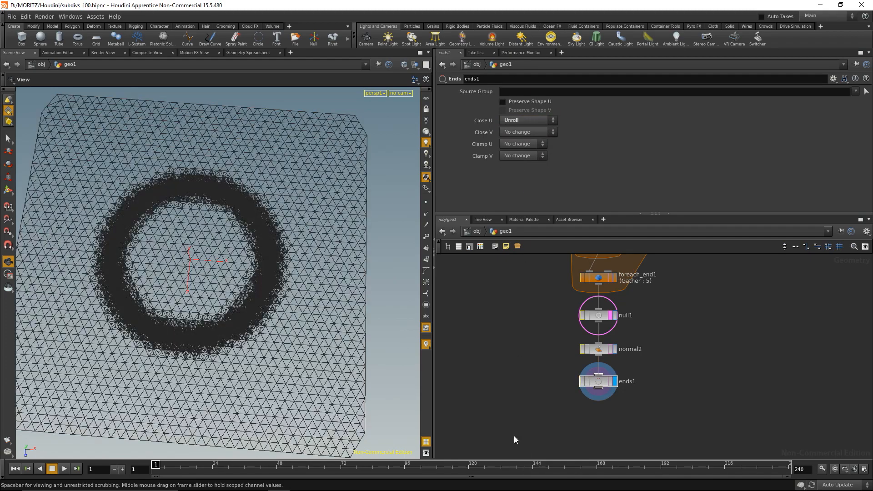
# Examine the unrolled line geometry up close along the dense ring
pyautogui.moveTo(269, 352); pyautogui.dragTo(380, 339, button='right')
pyautogui.moveTo(380, 340); pyautogui.dragTo(171, 304, button='middle')
pyautogui.moveTo(171, 304); pyautogui.dragTo(364, 243, button='right')
pyautogui.moveTo(363, 243); pyautogui.dragTo(230, 304, button='middle')
pyautogui.moveTo(231, 304); pyautogui.dragTo(280, 291, button='right')
pyautogui.moveTo(200, 298); pyautogui.dragTo(287, 298, button='right')
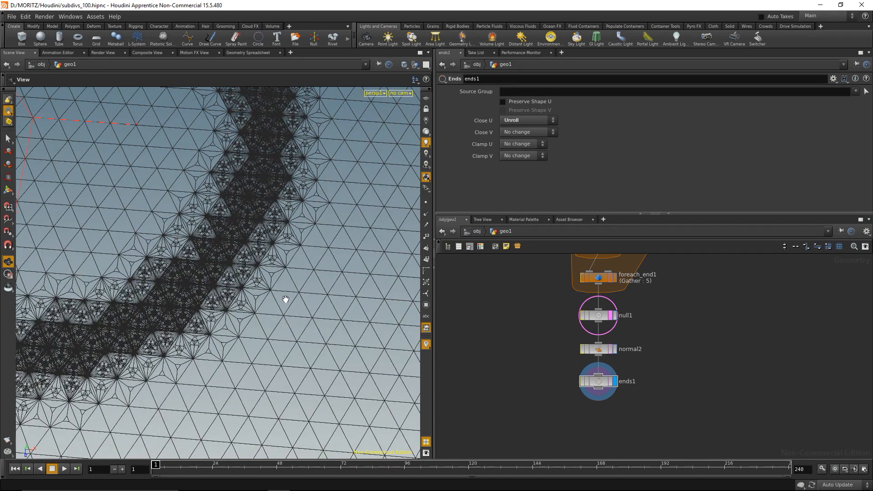
# Add a Wireframe node and a PolyWire node to the network near ends1
pyautogui.press('Tab')
pyautogui.write('wi')
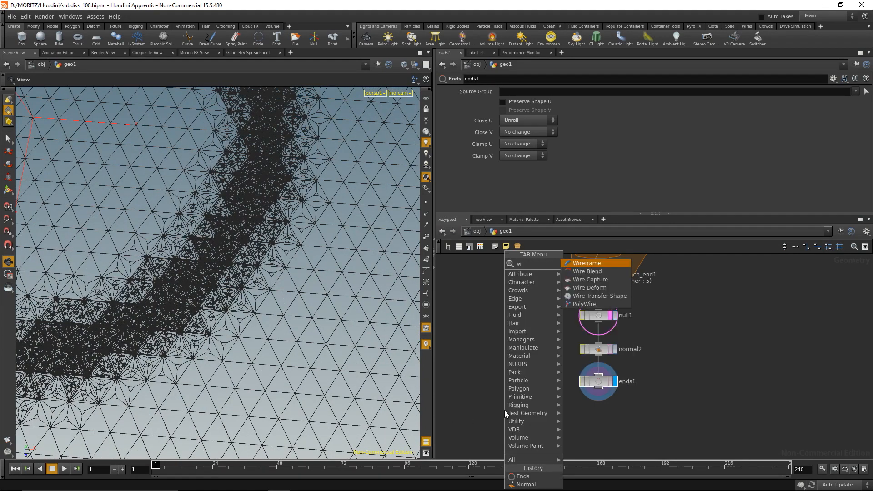
pyautogui.write('re')
pyautogui.press('Return')
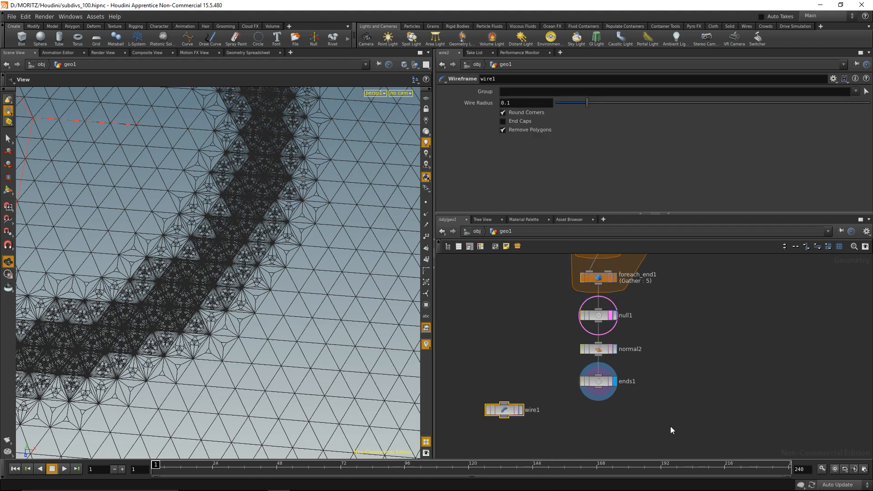
pyautogui.press('Tab')
pyautogui.write('polyw')
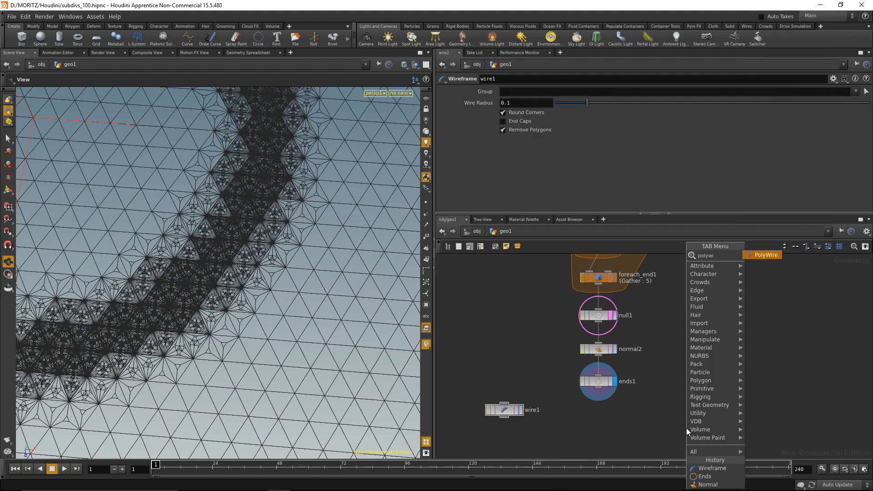
pyautogui.press('Return')
pyautogui.press('Return')
pyautogui.moveTo(686, 427); pyautogui.dragTo(688, 417)
# Feed the Wireframe node from ends1, display it, and set its Wire Radius to 0.005
pyautogui.moveTo(505, 411); pyautogui.dragTo(584, 423)
pyautogui.click(586, 419)
pyautogui.click(599, 423)
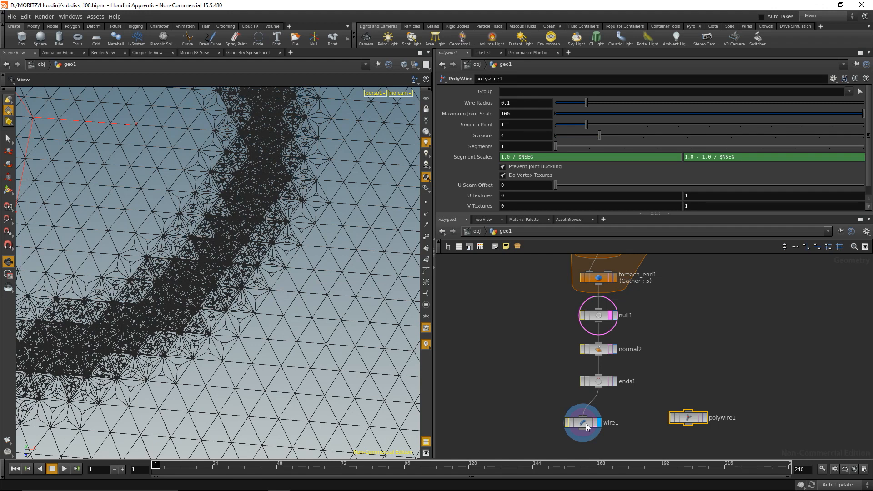
pyautogui.click(587, 426)
pyautogui.click(521, 103)
pyautogui.press('BackSpace')
pyautogui.write('005')
pyautogui.press('Return')
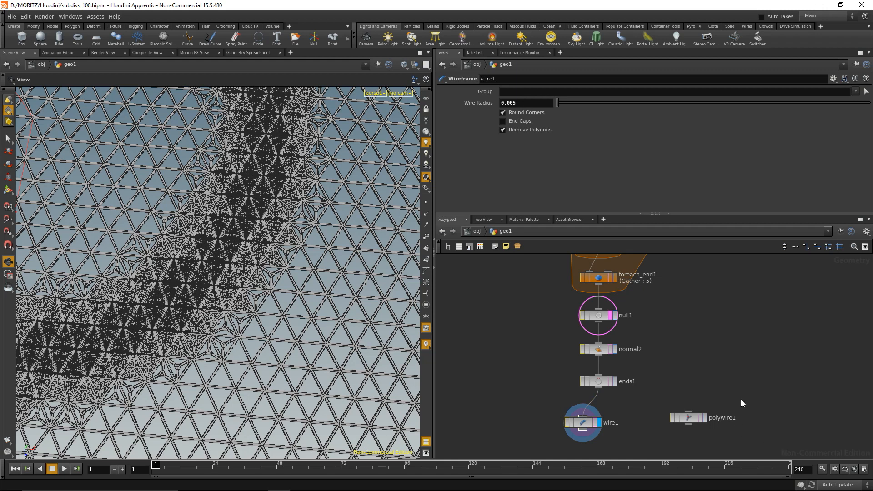
# Delete the Wireframe and PolyWire nodes
pyautogui.press('Delete')
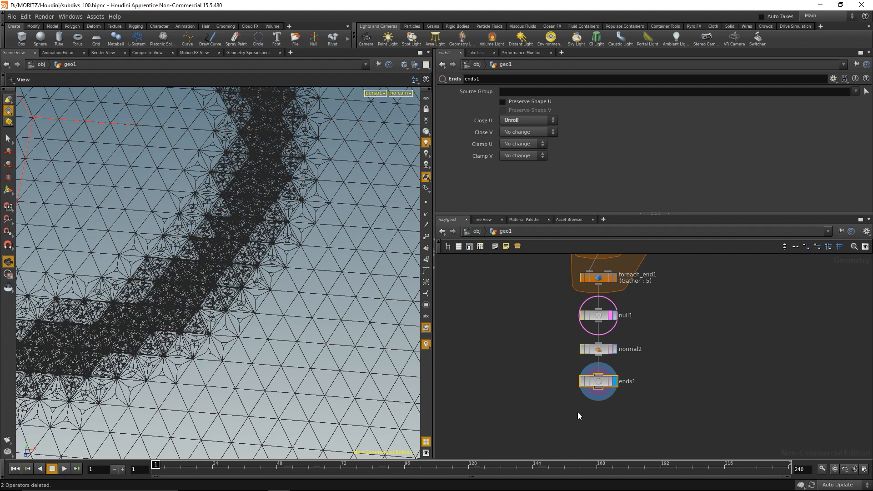
pyautogui.moveTo(566, 423); pyautogui.dragTo(572, 389, button='middle')
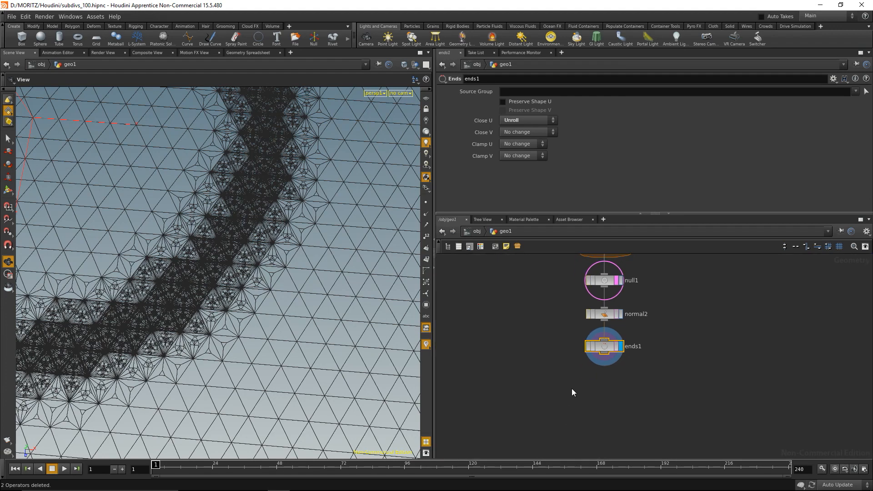
# Add an Attribute Create node fed by ends1 and display its result
pyautogui.press('Tab')
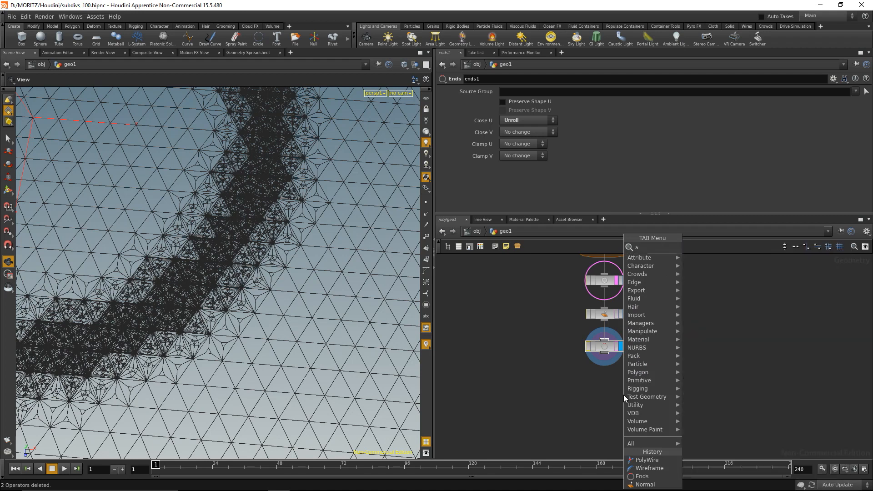
pyautogui.write('atr')
pyautogui.press('BackSpace')
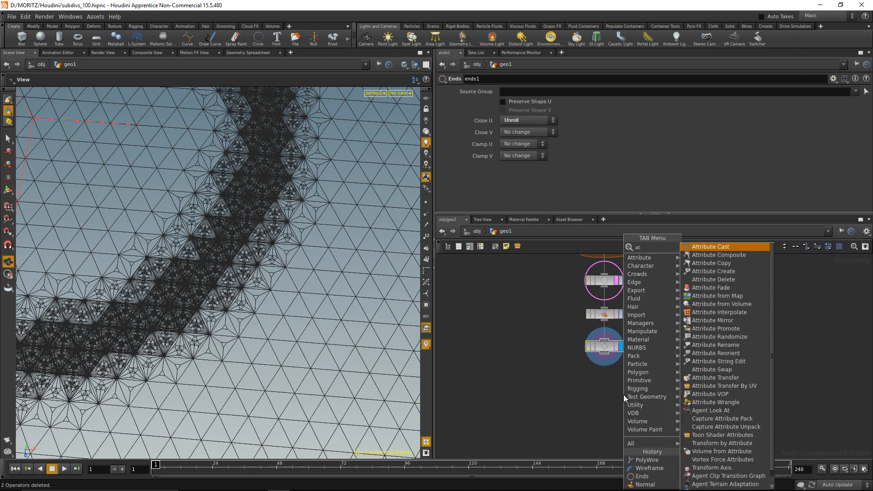
pyautogui.write('r')
pyautogui.press('BackSpace')
pyautogui.write('t')
pyautogui.press('Down')
pyautogui.press('Down')
pyautogui.press('Down')
pyautogui.press('Return')
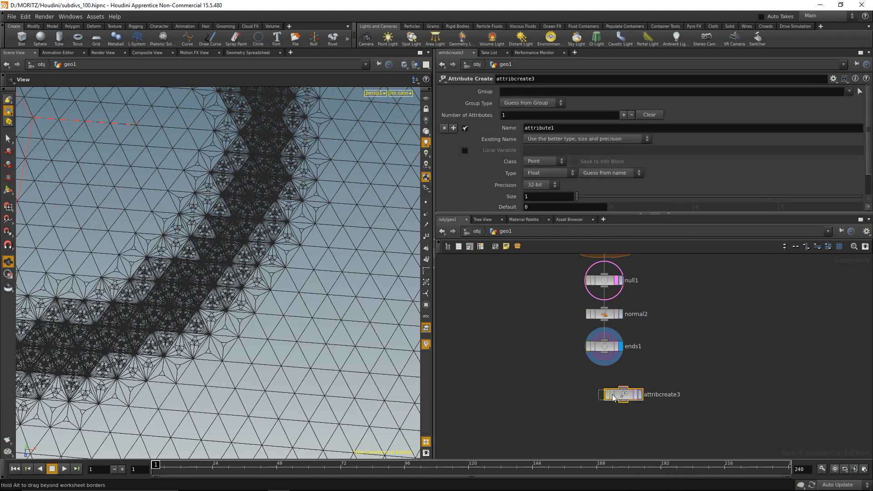
pyautogui.click(613, 398)
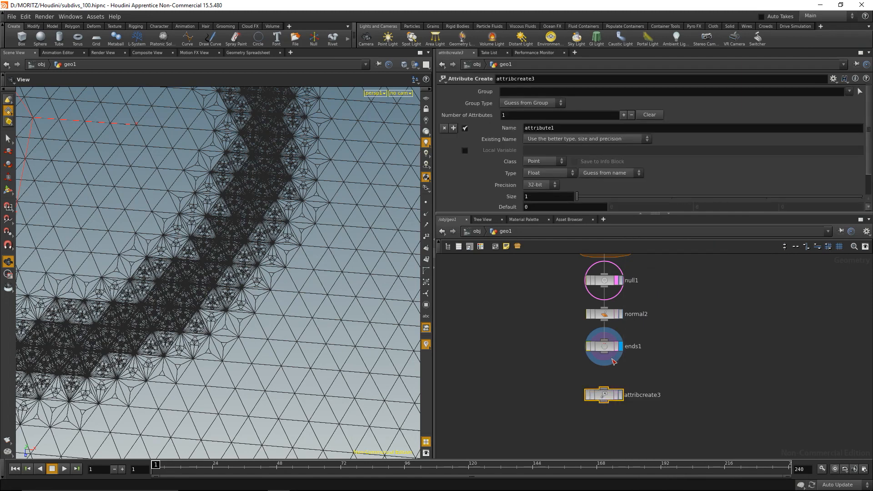
pyautogui.click(621, 397)
# Name the new attribute width, set its default and value to .001, and check it in the geometry spreadsheet
pyautogui.moveTo(654, 213); pyautogui.dragTo(659, 285)
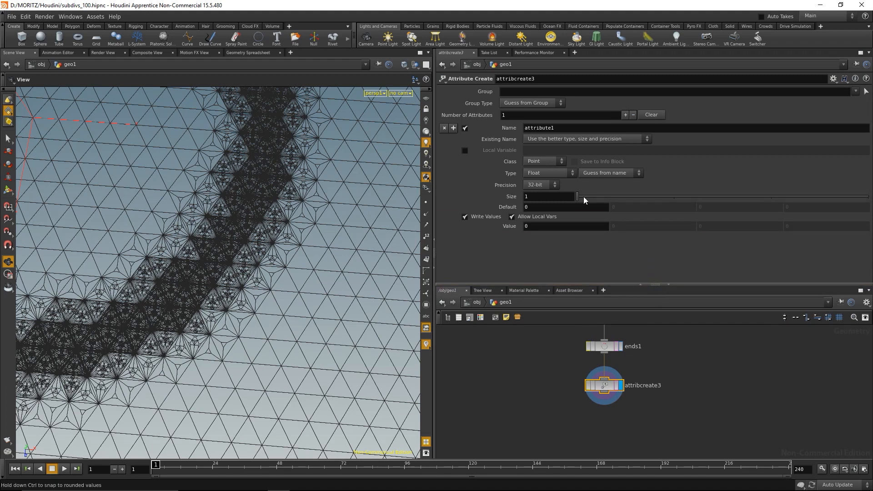
pyautogui.doubleClick(571, 127)
pyautogui.write('width')
pyautogui.press('Return')
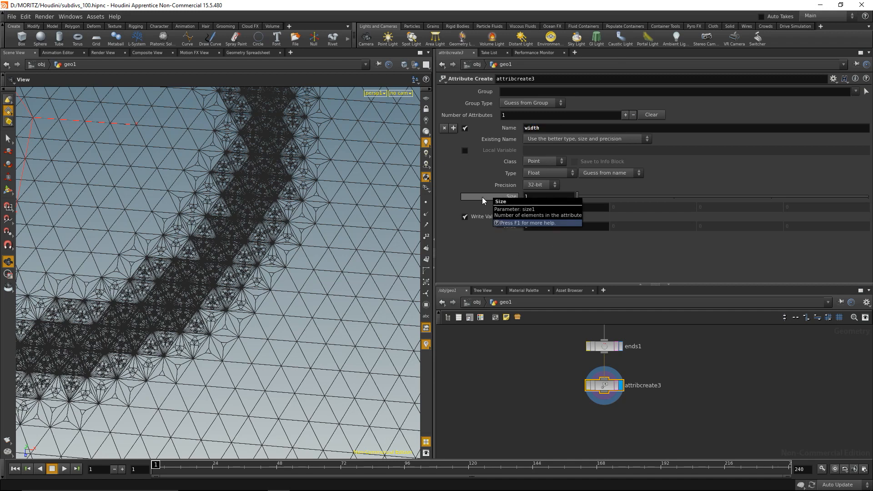
pyautogui.write('.001')
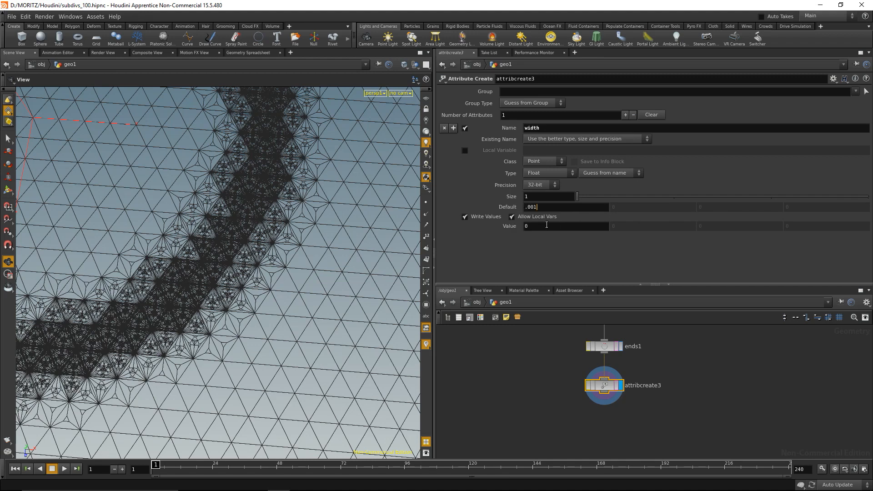
pyautogui.moveTo(544, 227); pyautogui.dragTo(460, 224)
pyautogui.write('.001')
pyautogui.scroll(-2, 366, 181)
pyautogui.click(249, 53)
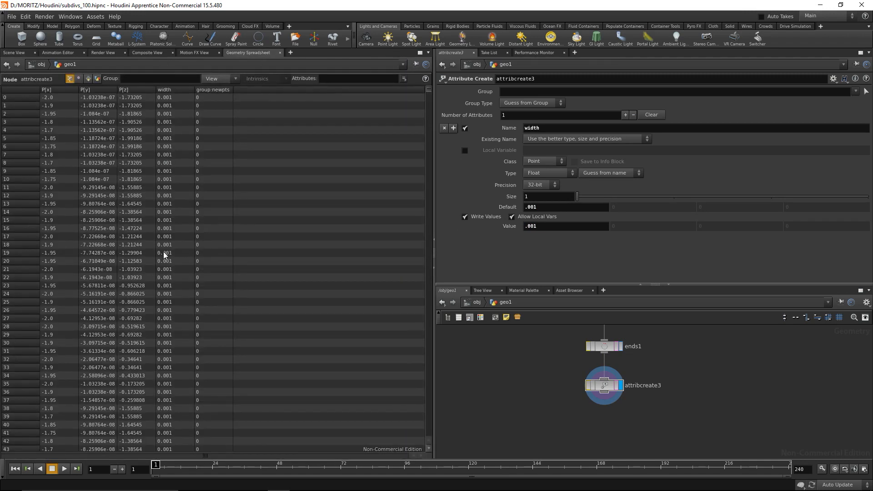
pyautogui.click(13, 53)
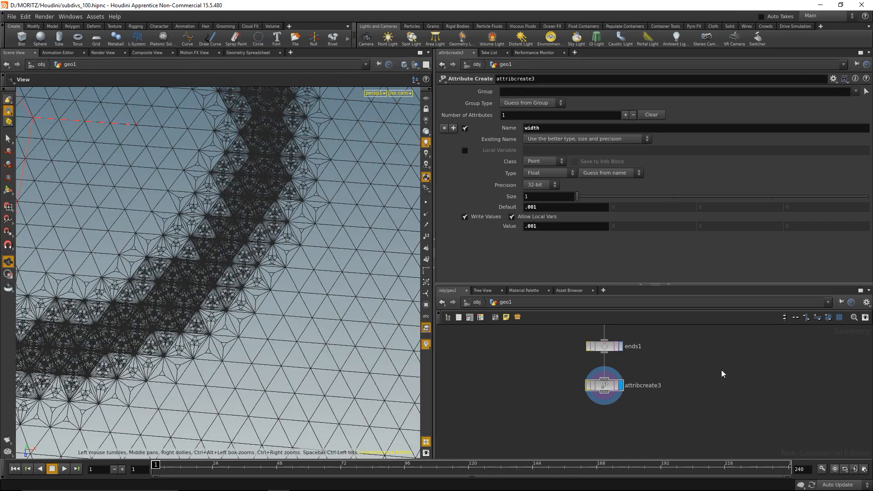
# Switch to the shop network and add a Hair Shader there
pyautogui.moveTo(654, 282); pyautogui.dragTo(655, 235)
pyautogui.moveTo(517, 361); pyautogui.dragTo(639, 308, button='middle')
pyautogui.click(477, 255)
pyautogui.click(546, 377)
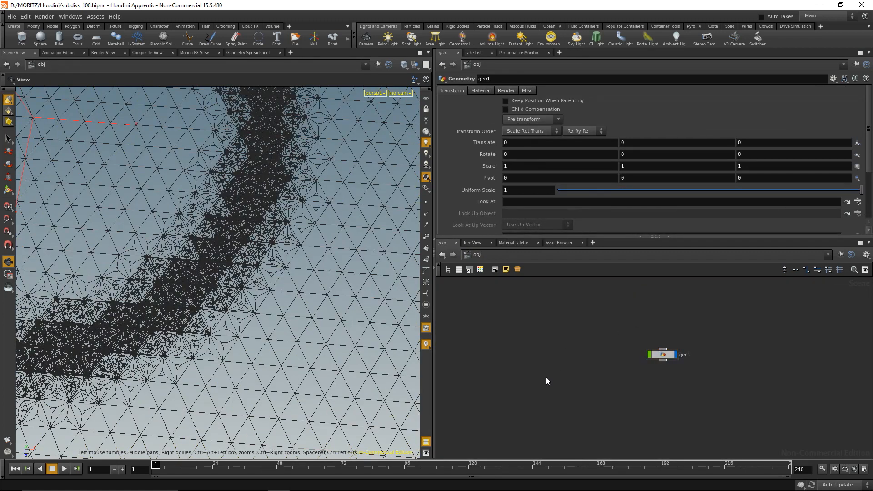
pyautogui.click(476, 256)
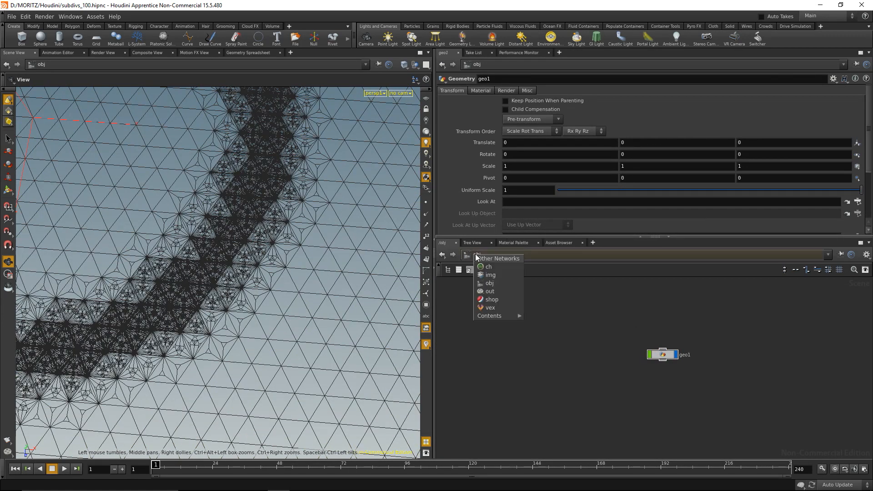
pyautogui.click(490, 299)
pyautogui.press('Tab')
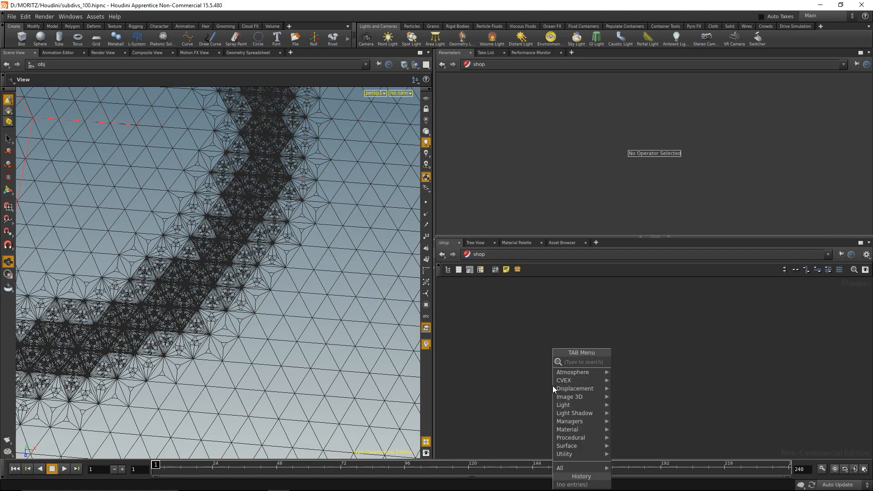
pyautogui.write('hai')
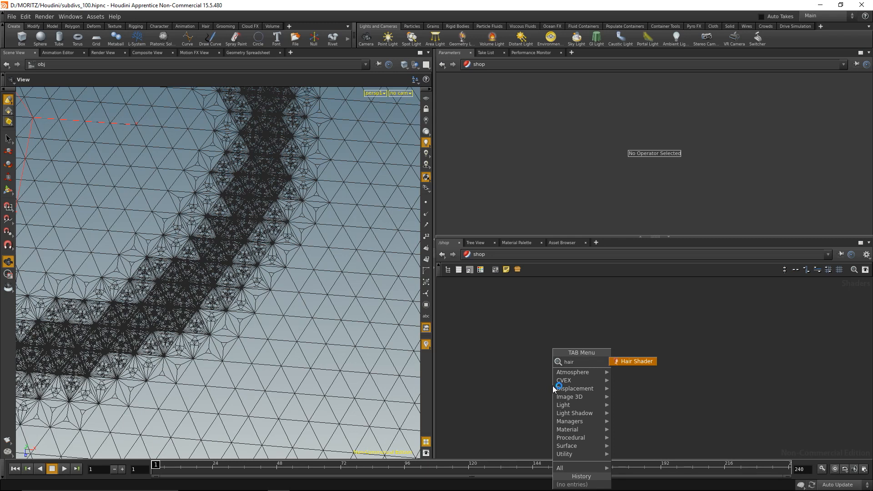
pyautogui.write('r')
pyautogui.press('Return')
pyautogui.click(553, 386)
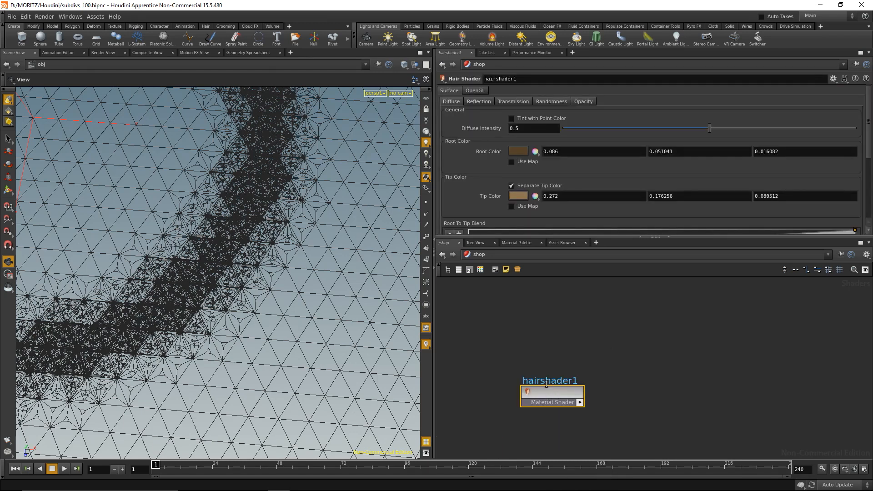
pyautogui.moveTo(563, 394); pyautogui.dragTo(608, 348)
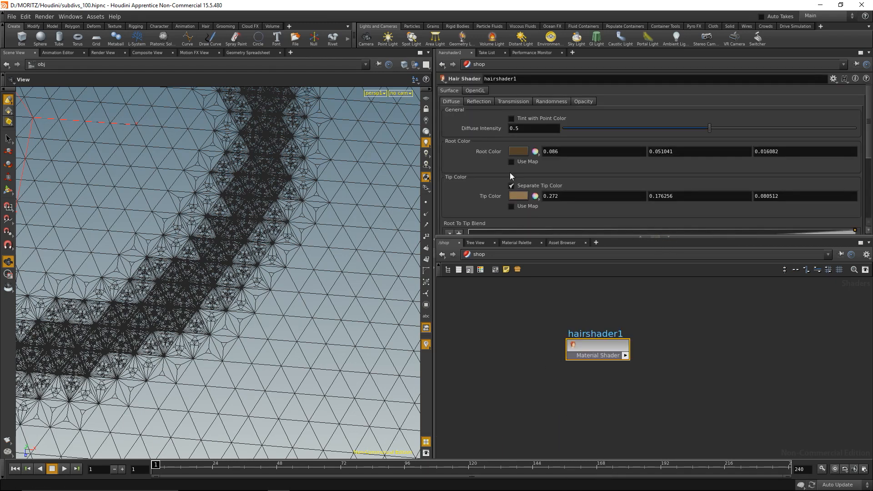
# Set the hair shader's root color and tip color to white (1, 1, 1)
pyautogui.moveTo(569, 153); pyautogui.dragTo(515, 148)
pyautogui.write('1')
pyautogui.press('Tab')
pyautogui.write('1')
pyautogui.press('Tab')
pyautogui.write('1')
pyautogui.press('Tab')
pyautogui.write('1')
pyautogui.press('Tab')
pyautogui.press('1')
pyautogui.press('Tab')
pyautogui.write('1')
# Remove the first point of the root-to-tip blend ramp and set the diffuse intensity to 0.85
pyautogui.moveTo(651, 236); pyautogui.dragTo(651, 305)
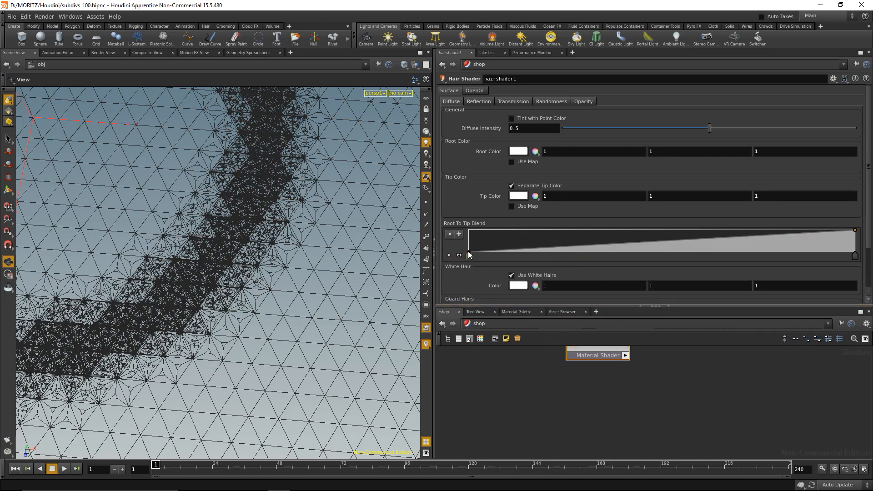
pyautogui.click(449, 234)
pyautogui.click(539, 128)
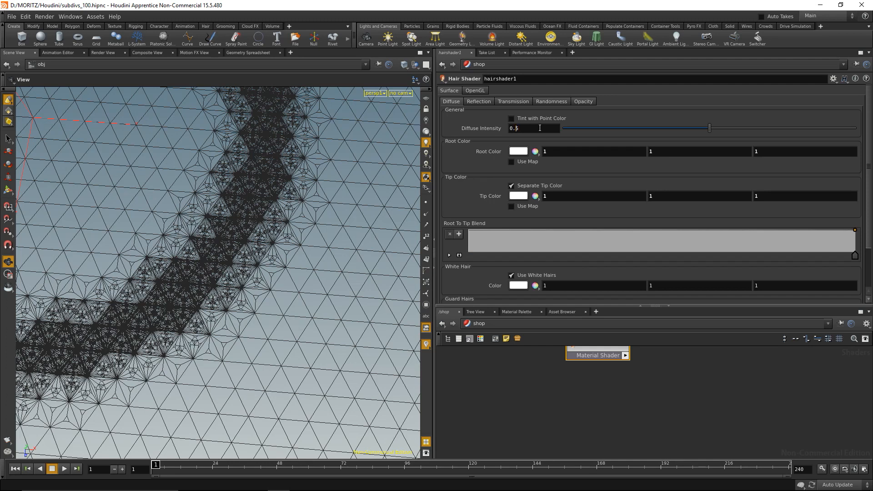
pyautogui.write('8')
pyautogui.click(544, 414)
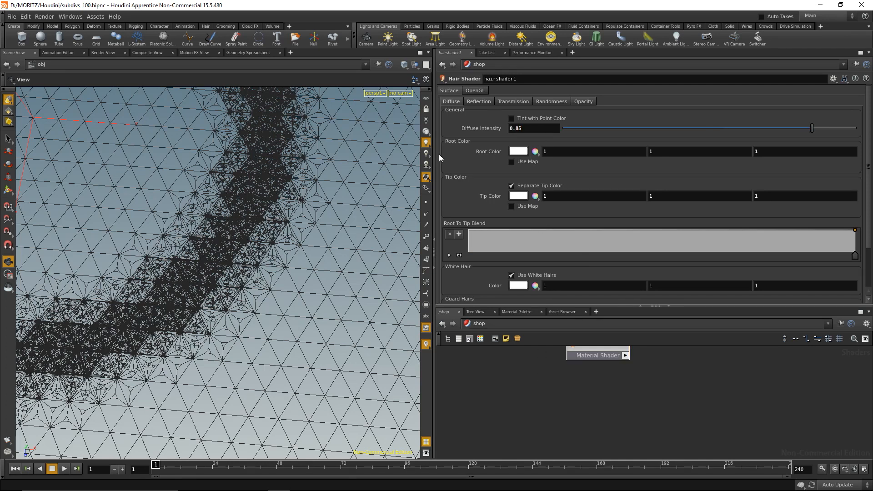
# Disable reflection and transmission on the hair shader
pyautogui.click(476, 103)
pyautogui.click(510, 119)
pyautogui.click(512, 101)
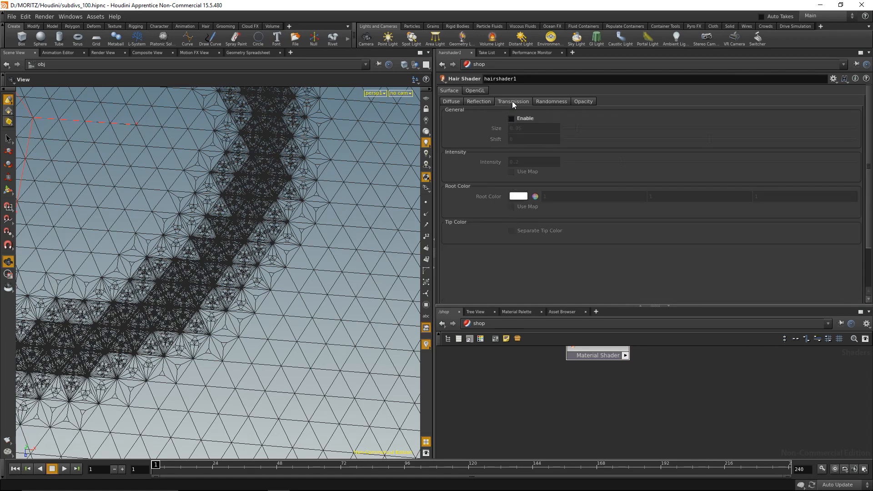
pyautogui.click(512, 119)
# Remove the black point from the hair shader's opacity ramp so only the white point remains
pyautogui.click(553, 102)
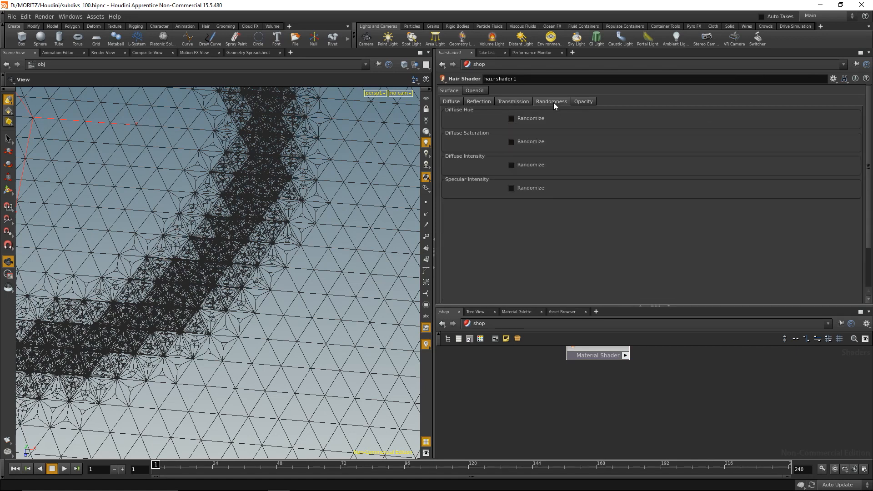
pyautogui.click(579, 103)
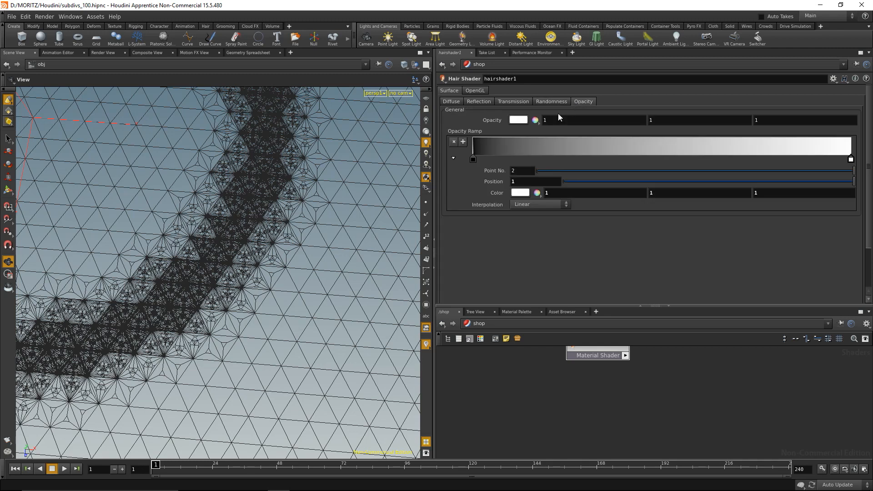
pyautogui.click(454, 142)
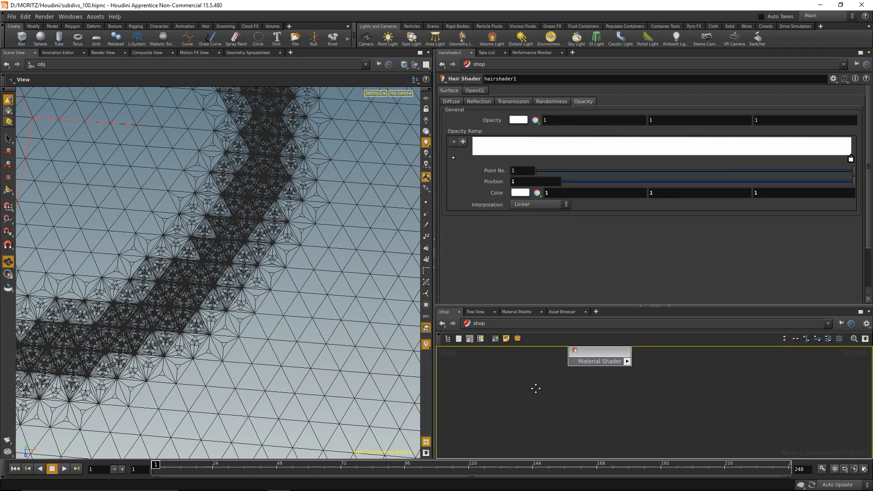
pyautogui.press('h')
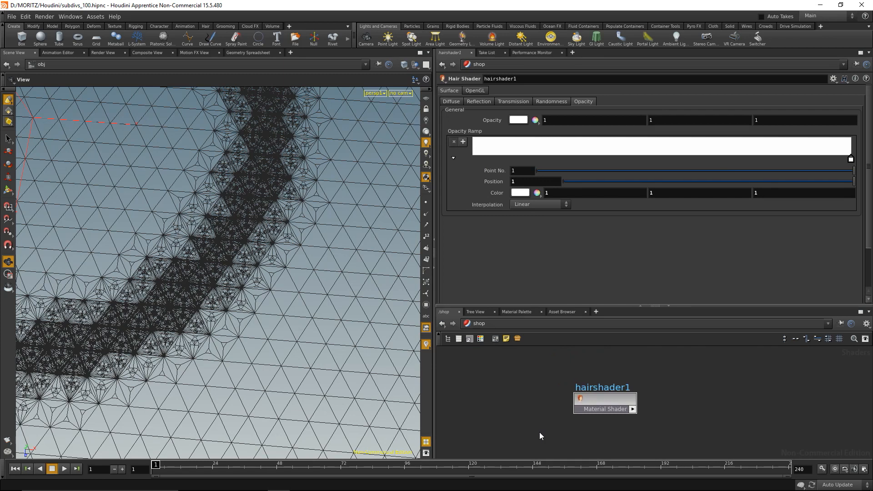
# Return to the obj network and create a camera from the current view
pyautogui.click(479, 323)
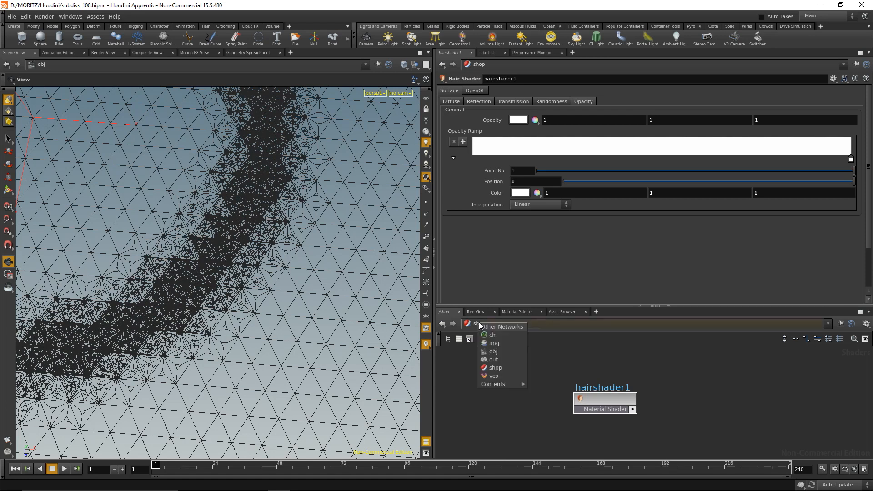
pyautogui.click(493, 352)
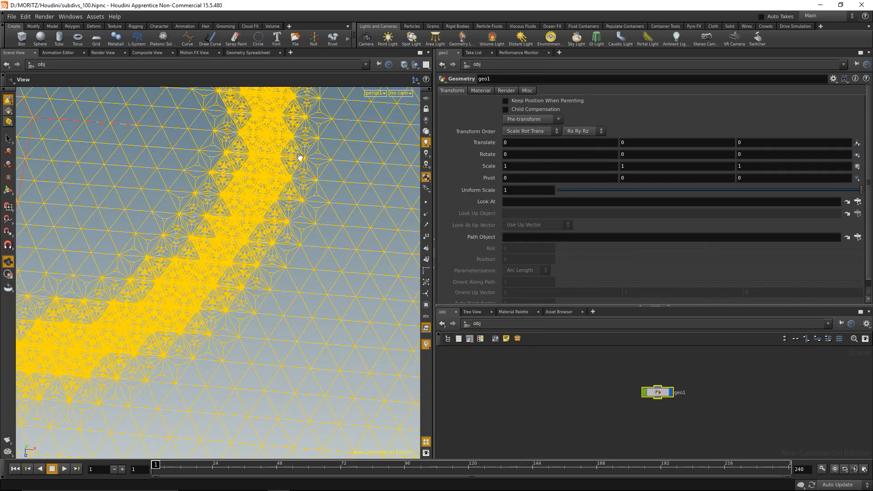
pyautogui.keyDown('ctrl'); pyautogui.click(367, 39); pyautogui.keyUp('ctrl')
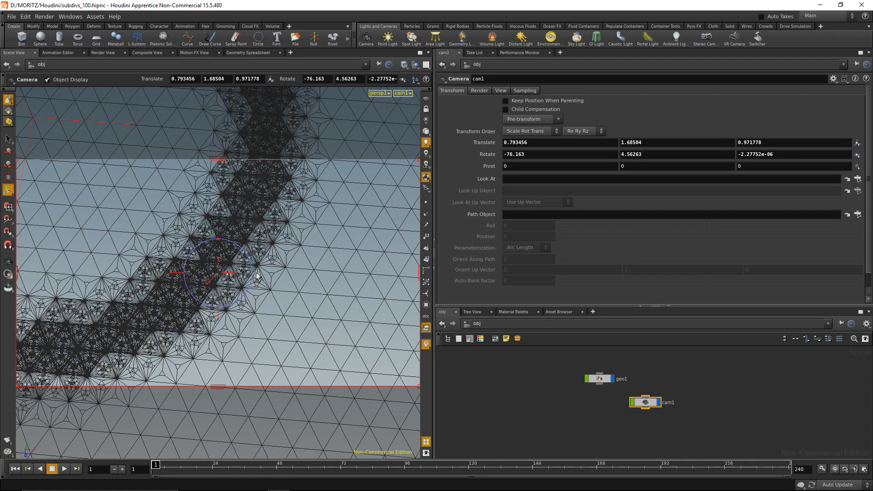
# Save the scene and assign the material /shop/hairshader1 to geo1
pyautogui.moveTo(555, 405); pyautogui.dragTo(620, 364)
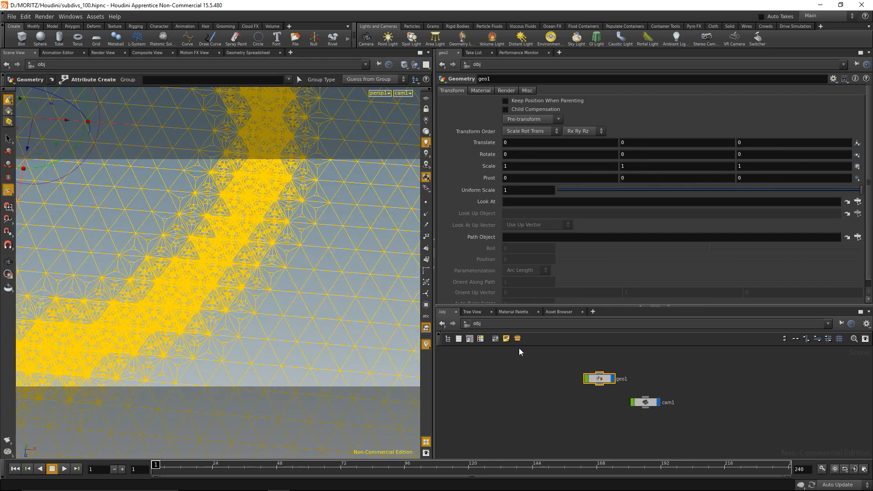
pyautogui.hotkey('ctrl', 's')
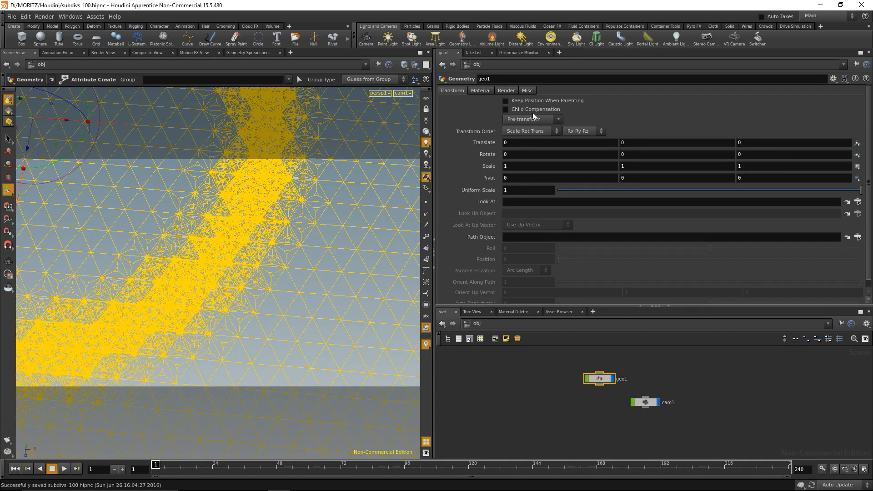
pyautogui.click(480, 91)
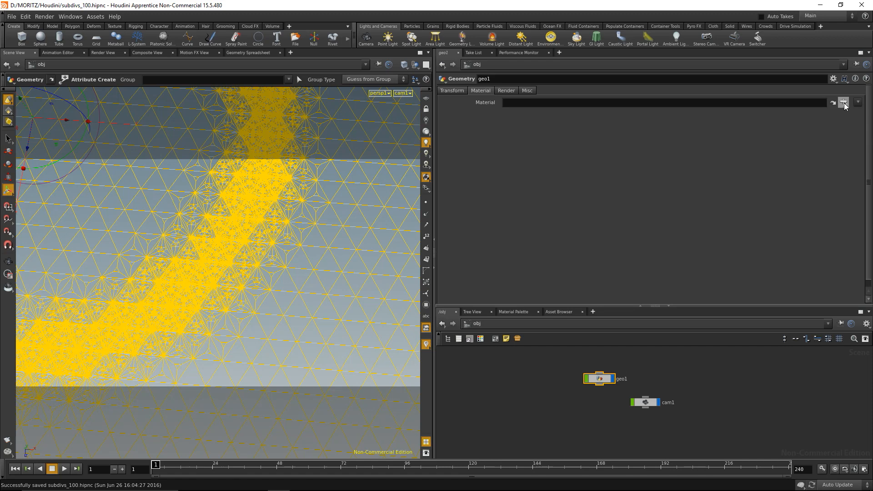
pyautogui.click(844, 103)
pyautogui.click(763, 56)
pyautogui.click(798, 64)
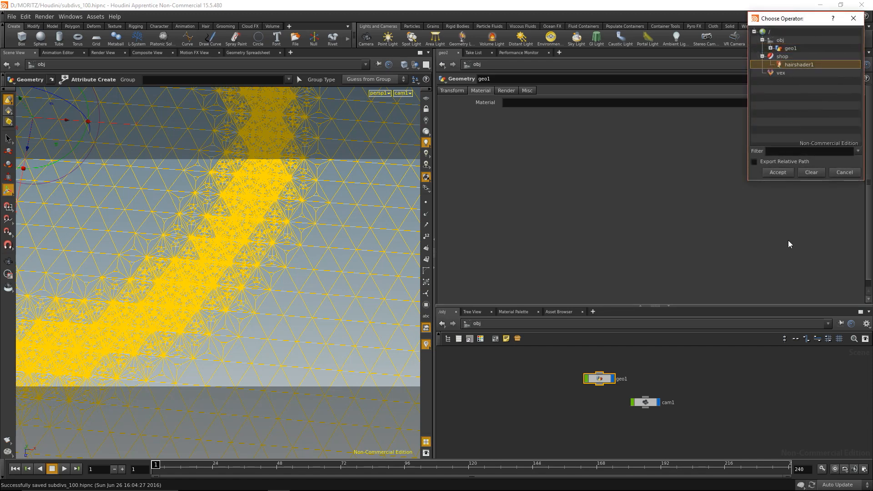
pyautogui.click(788, 173)
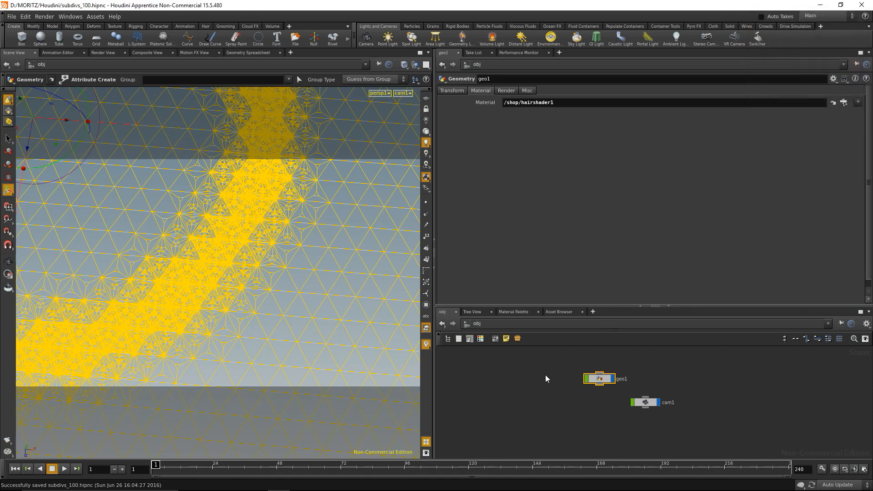
pyautogui.click(526, 350)
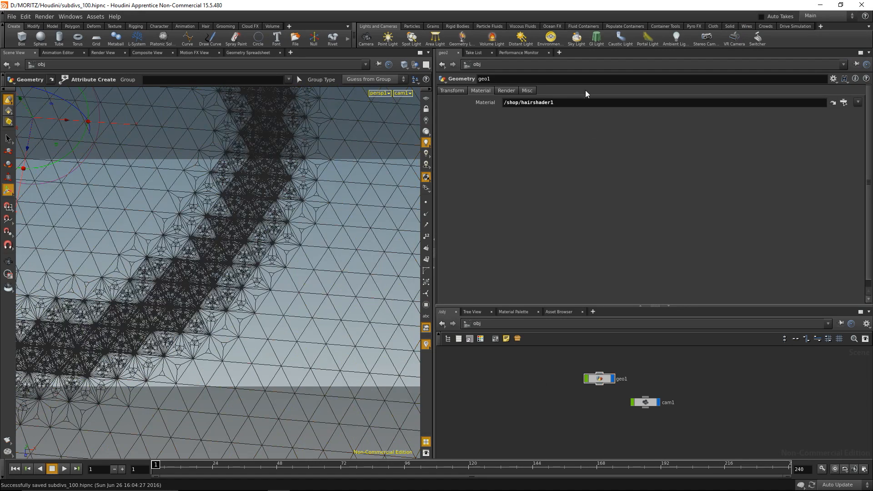
# Add an environment light and load OpenfootageNET_alps_low.hdr as its environment map
pyautogui.click(551, 38)
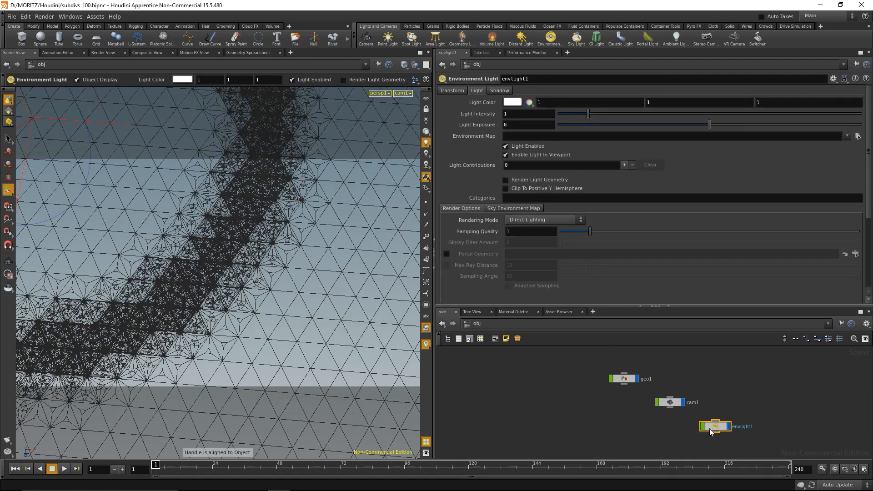
pyautogui.click(858, 137)
pyautogui.scroll(-4, 706, 170)
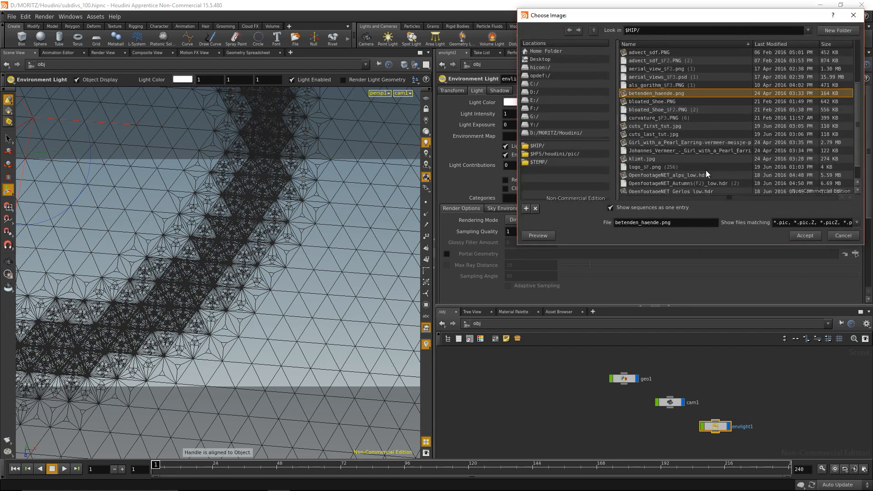
pyautogui.click(688, 156)
pyautogui.doubleClick(687, 157)
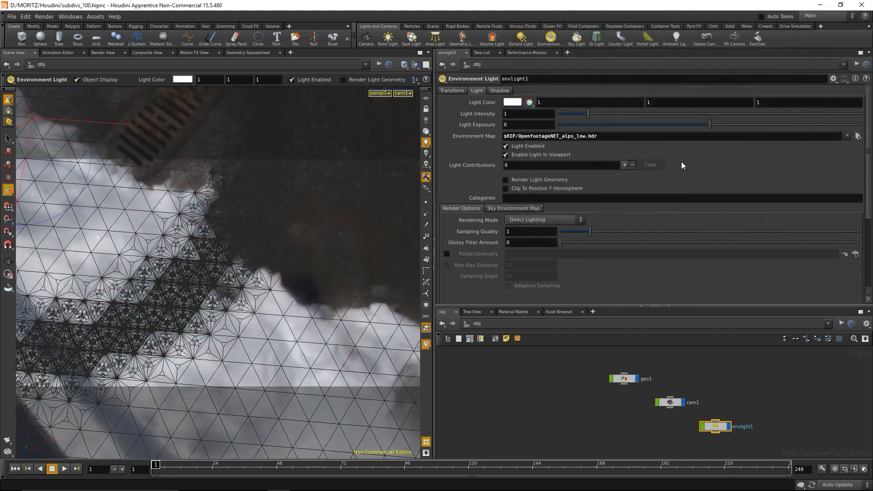
# Set the environment light's intensity to 6
pyautogui.click(532, 114)
pyautogui.write('6')
pyautogui.press('Return')
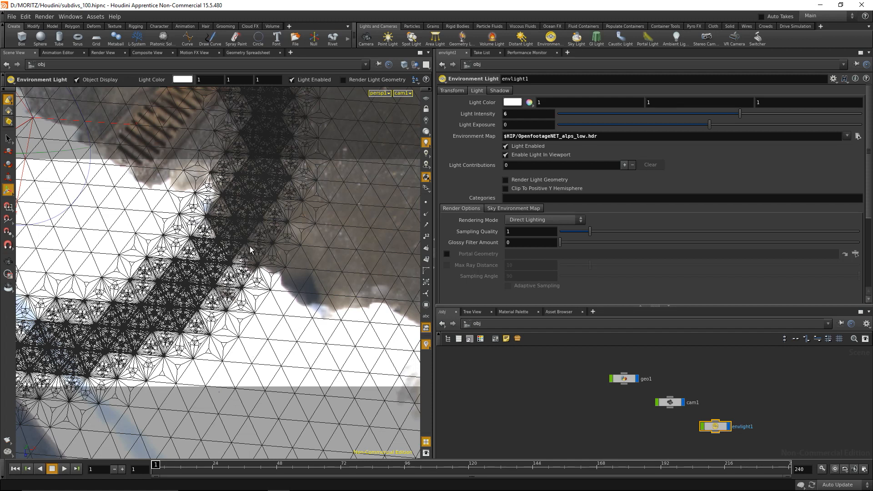
# Add a grid object and set its Y translation to -0.1, just below the line geometry
pyautogui.press('Tab')
pyautogui.write('gri')
pyautogui.press('Return')
pyautogui.click(540, 433)
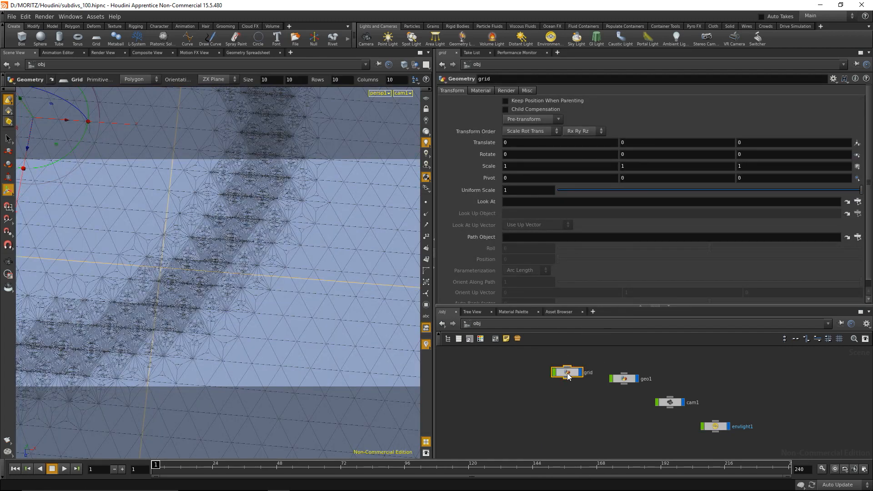
pyautogui.write('-0.1')
pyautogui.press('Return')
pyautogui.click(563, 410)
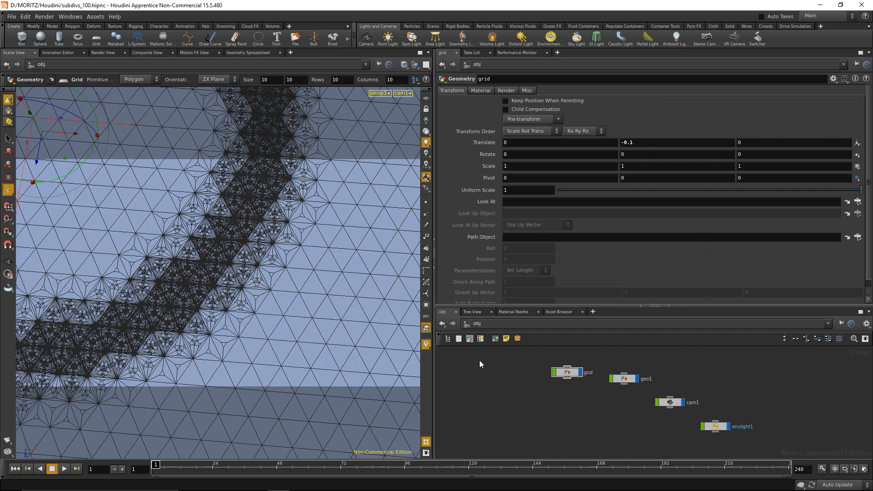
# Add a Mantra render node in the out network and set its rendering engine to Physically Based Rendering
pyautogui.click(466, 323)
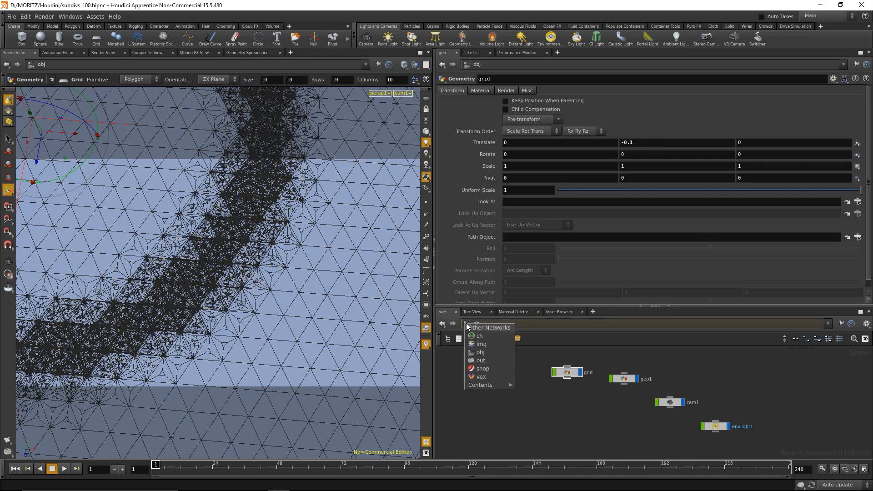
pyautogui.click(483, 360)
pyautogui.press('Tab')
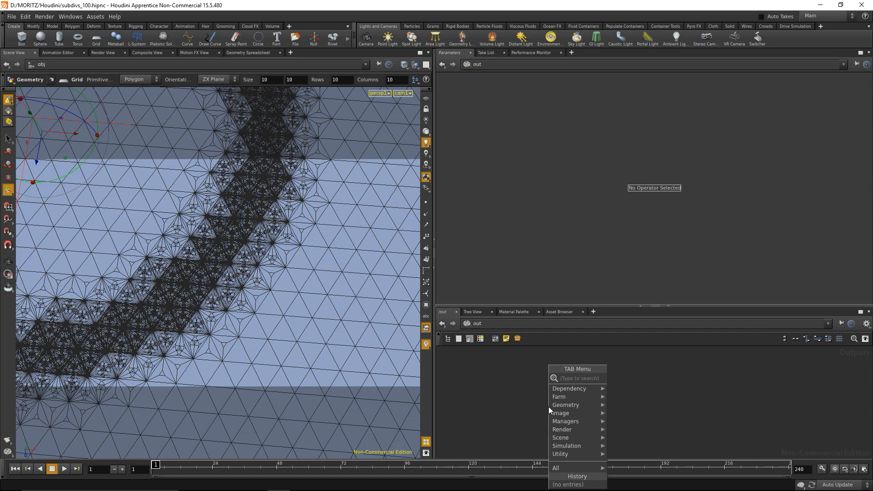
pyautogui.write('mant')
pyautogui.press('Return')
pyautogui.click(548, 407)
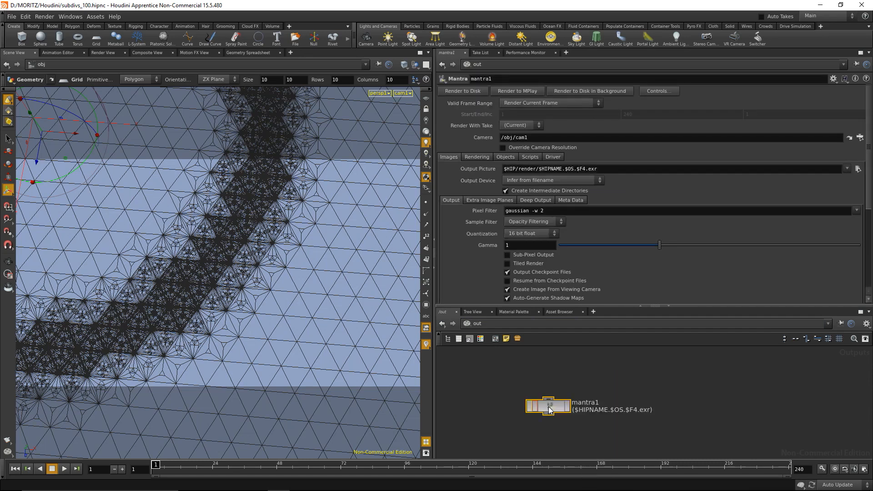
pyautogui.click(477, 157)
pyautogui.click(553, 170)
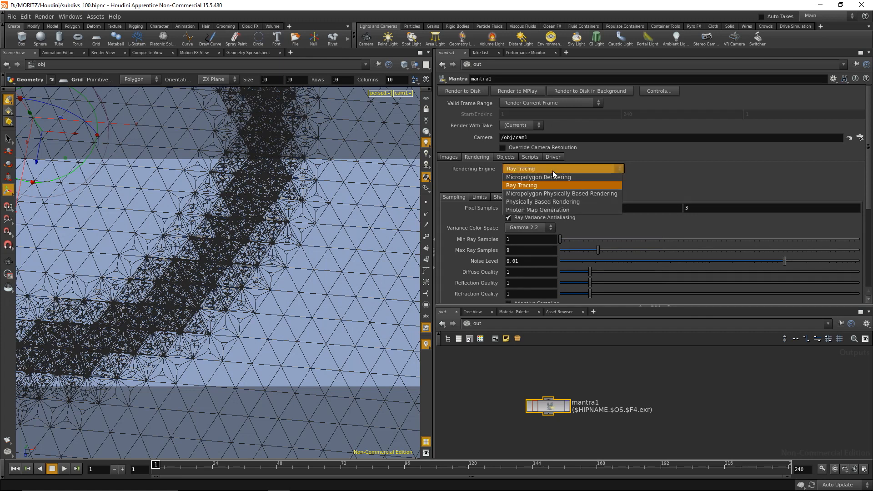
pyautogui.click(545, 203)
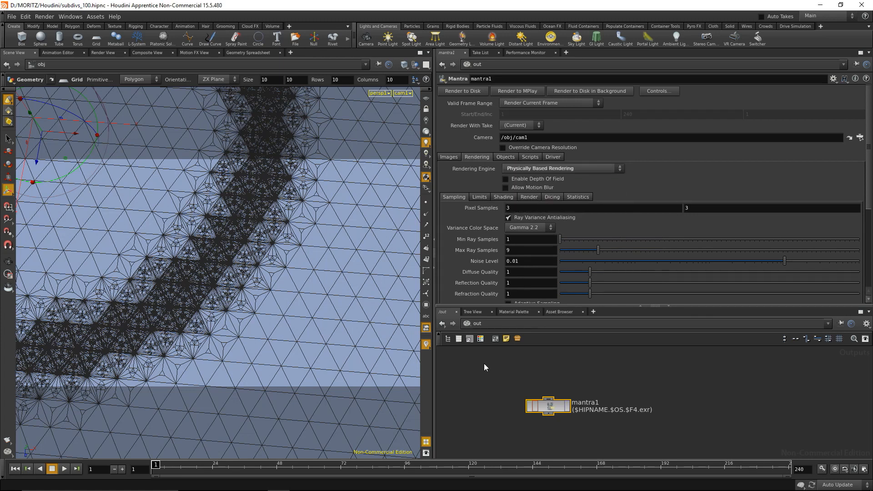
# Enlarge the viewing pane, render the scene with /out/mantra1 in the render view, stop the render and return to the scene view
pyautogui.moveTo(434, 290); pyautogui.dragTo(656, 290)
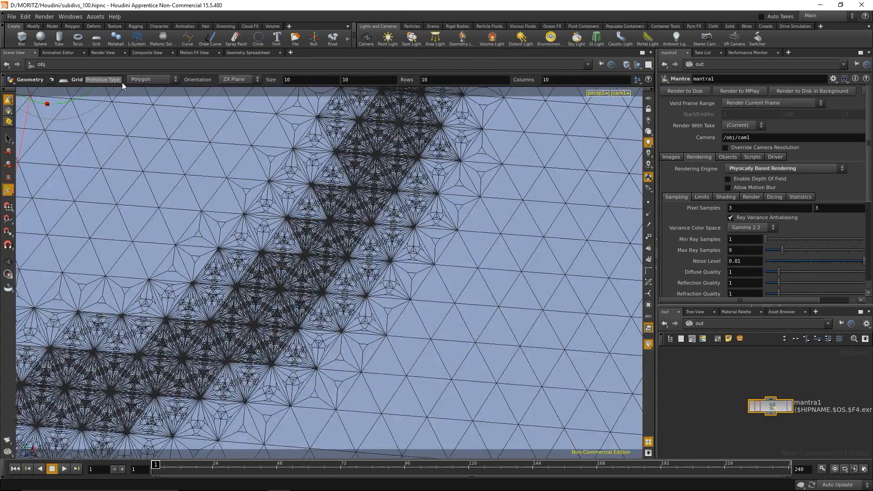
pyautogui.click(104, 52)
pyautogui.click(23, 64)
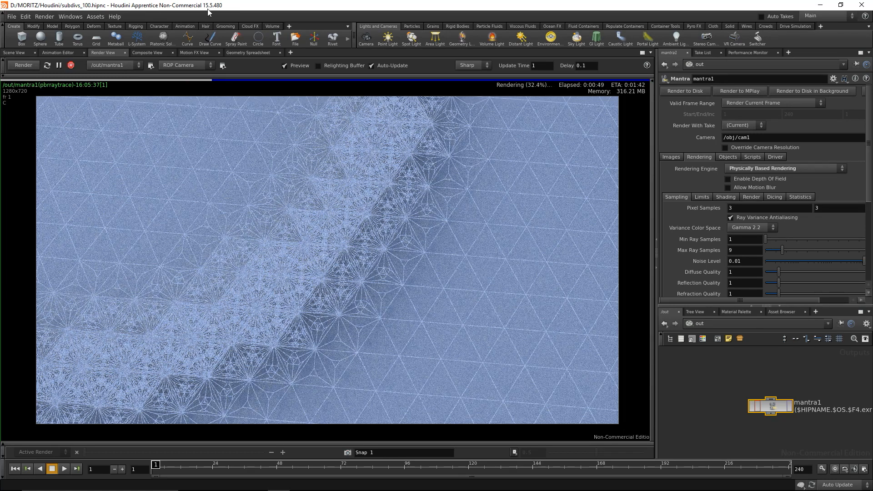
pyautogui.click(71, 65)
pyautogui.click(12, 53)
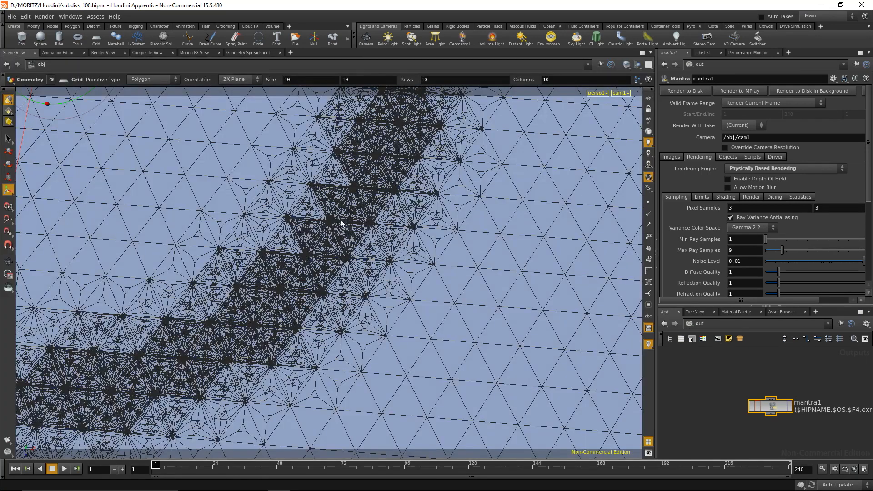
# Enter the geo1 object's network and enlarge the network editor around the foreach and repeat loop nodes
pyautogui.click(695, 323)
pyautogui.click(709, 353)
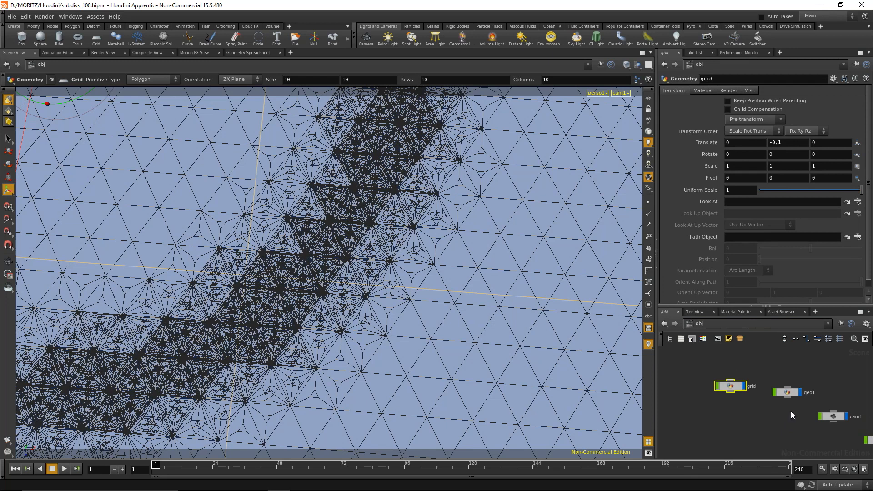
pyautogui.doubleClick(788, 391)
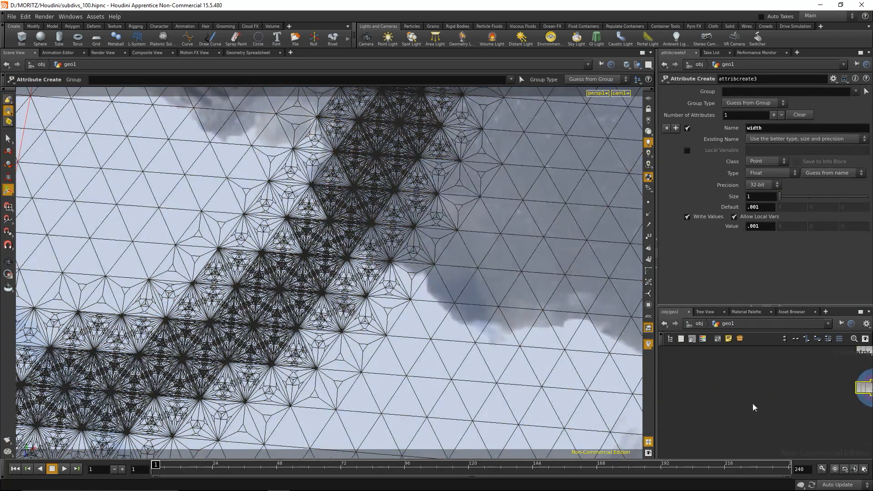
pyautogui.moveTo(746, 408); pyautogui.dragTo(725, 433, button='middle')
pyautogui.moveTo(723, 363); pyautogui.dragTo(723, 390, button='middle')
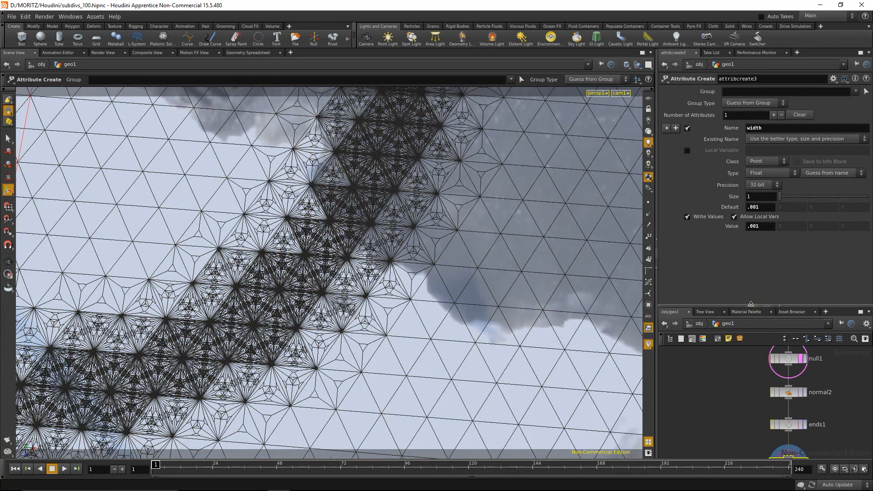
pyautogui.moveTo(764, 307); pyautogui.dragTo(764, 234)
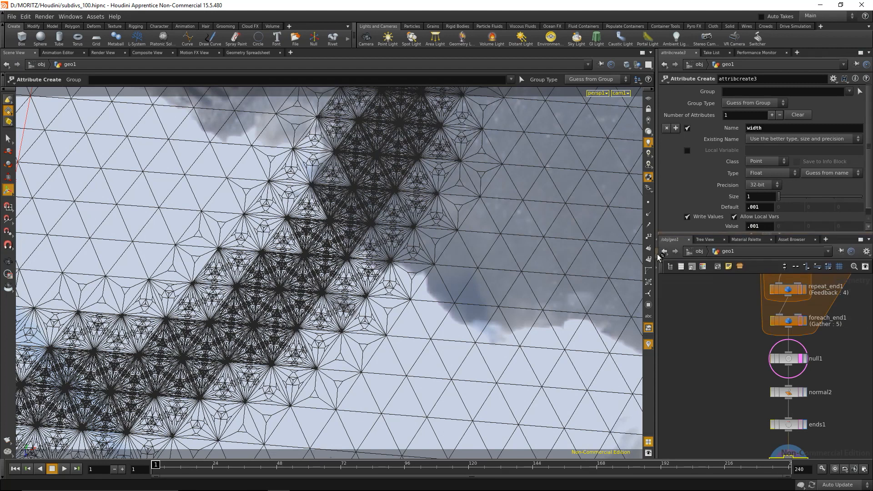
pyautogui.moveTo(656, 257); pyautogui.dragTo(475, 267)
pyautogui.moveTo(529, 328); pyautogui.dragTo(573, 415, button='middle')
pyautogui.moveTo(548, 343)
pyautogui.mouseDown(button='middle')
pyautogui.moveTo(571, 392)
pyautogui.moveTo(558, 335)
pyautogui.mouseUp(button='middle')
# Set the extrusion distance of polyextrude1 inside the repeat loop to -0.006
pyautogui.click(646, 363)
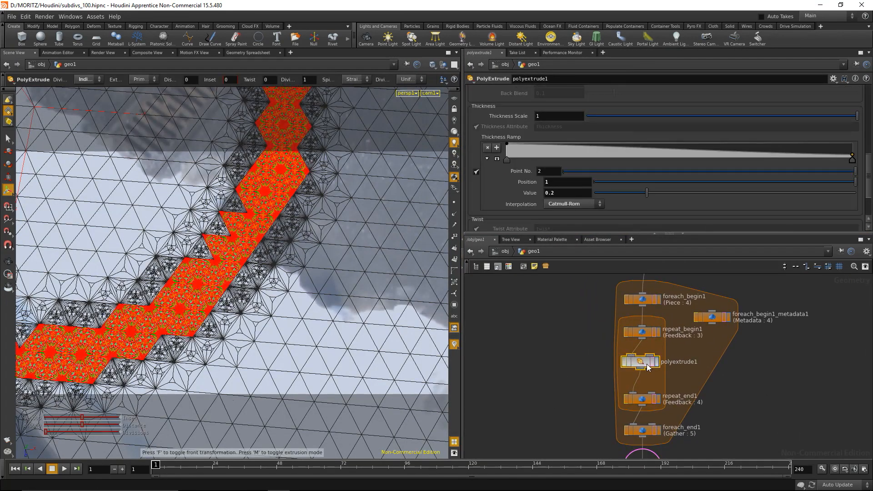
pyautogui.keyDown('alt'); pyautogui.moveTo(388, 333); pyautogui.dragTo(303, 201); pyautogui.keyUp('alt')
pyautogui.press('Return')
pyautogui.press('Escape')
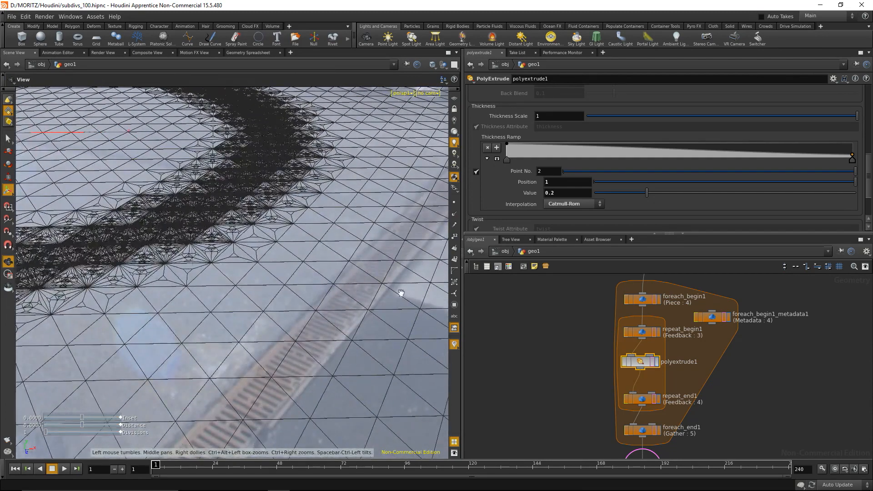
pyautogui.moveTo(869, 180); pyautogui.dragTo(869, 106)
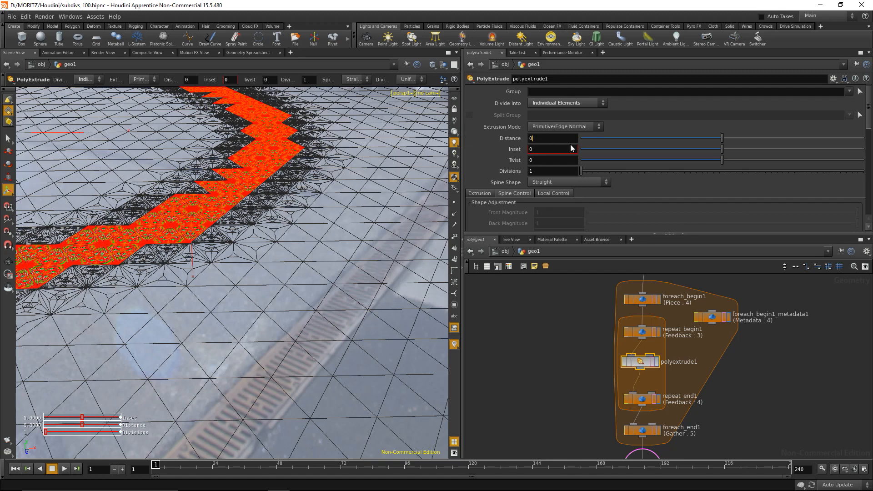
pyautogui.moveTo(722, 139); pyautogui.dragTo(723, 139)
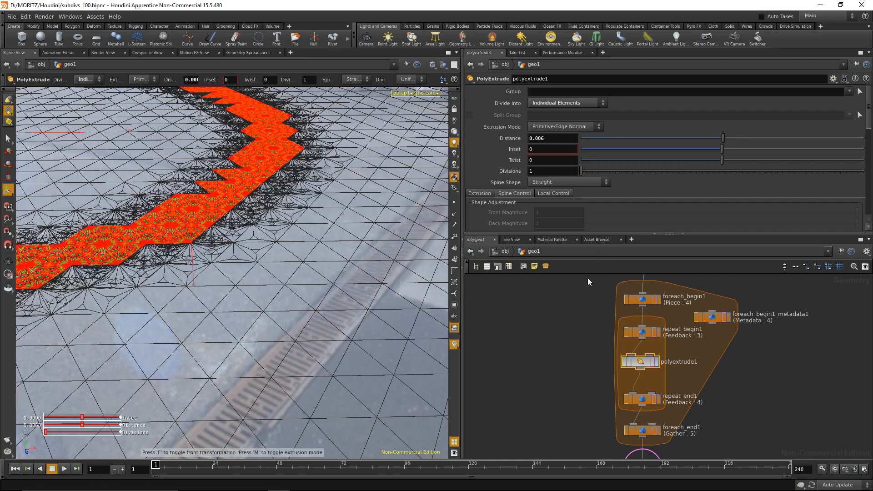
pyautogui.keyDown('alt'); pyautogui.moveTo(275, 286); pyautogui.dragTo(295, 314); pyautogui.keyUp('alt')
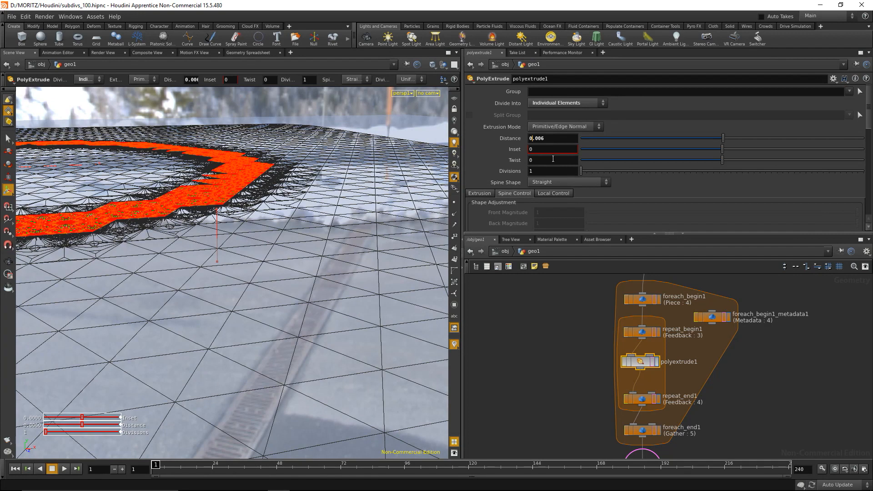
pyautogui.write('-')
pyautogui.press('Return')
# Display the normal2 node's output and examine the extruded surface up close in the viewport
pyautogui.click(536, 356)
pyautogui.moveTo(576, 381); pyautogui.dragTo(563, 324, button='middle')
pyautogui.moveTo(693, 446); pyautogui.dragTo(685, 407, button='middle')
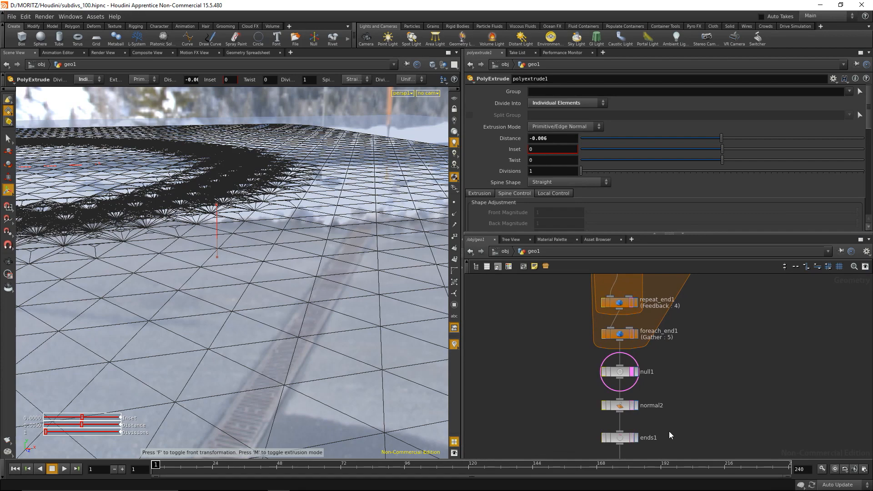
pyautogui.click(636, 406)
pyautogui.press('Escape')
pyautogui.moveTo(343, 234); pyautogui.dragTo(333, 319)
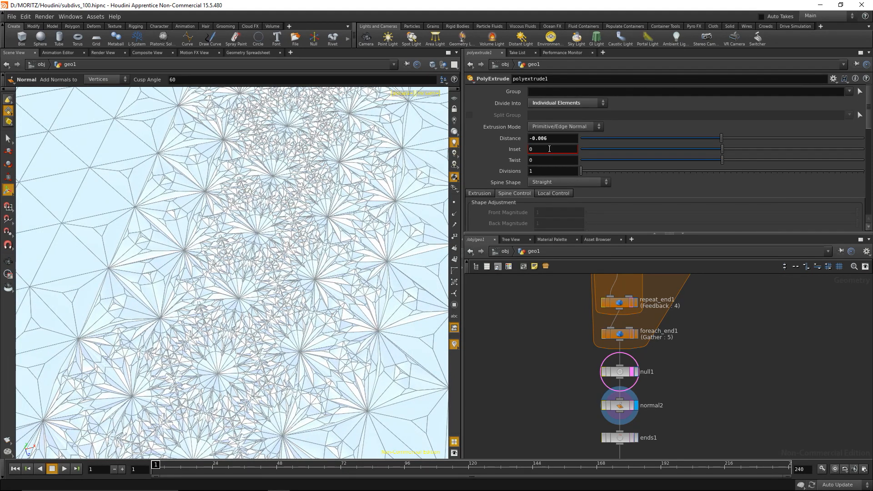
# Create a meta import node for the repeat loop from repeat_begin1
pyautogui.moveTo(574, 333); pyautogui.dragTo(597, 424, button='middle')
pyautogui.moveTo(569, 135); pyautogui.dragTo(483, 134)
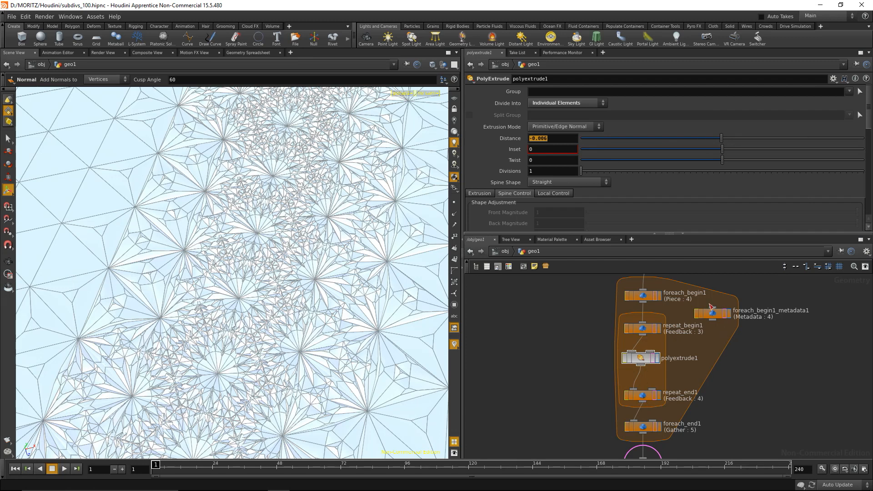
pyautogui.click(642, 333)
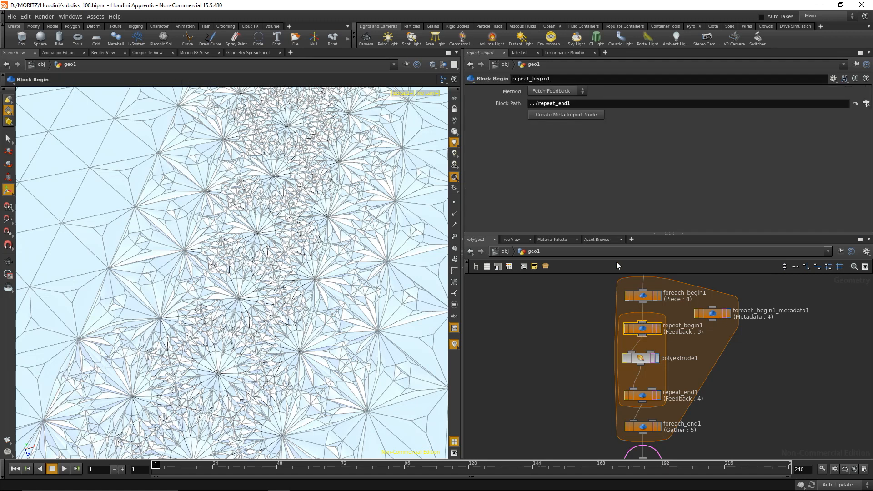
pyautogui.click(557, 115)
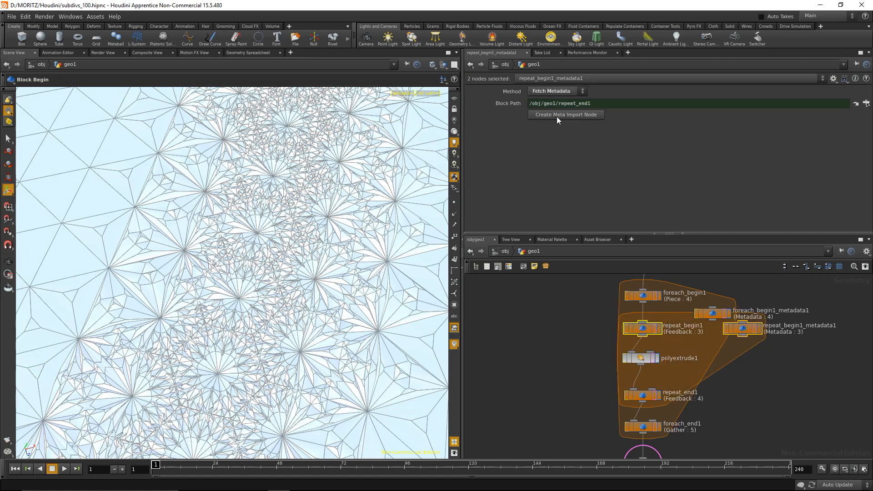
# Space out the two metadata nodes beside the loop and show the detail attributes of repeat_begin1_metadata1 in the Geometry Spreadsheet
pyautogui.moveTo(743, 335); pyautogui.dragTo(767, 297)
pyautogui.click(743, 333)
pyautogui.moveTo(695, 340); pyautogui.dragTo(726, 328)
pyautogui.moveTo(763, 299); pyautogui.dragTo(783, 300)
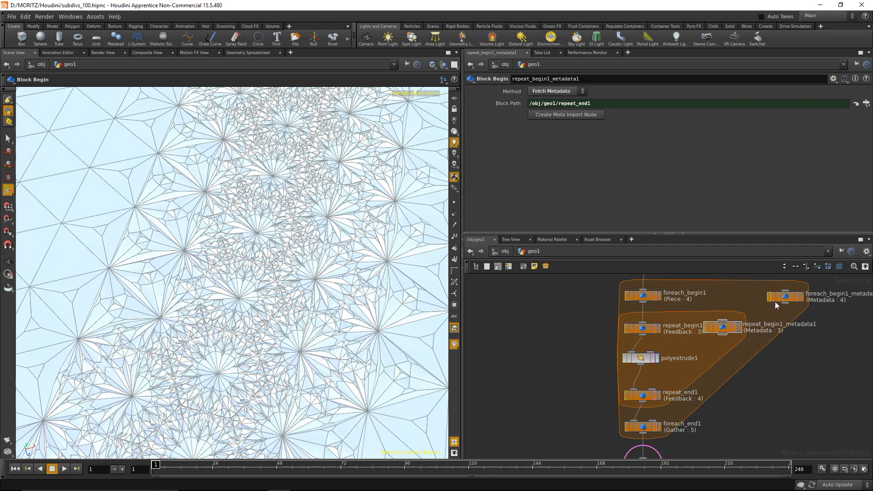
pyautogui.moveTo(724, 329); pyautogui.dragTo(735, 331)
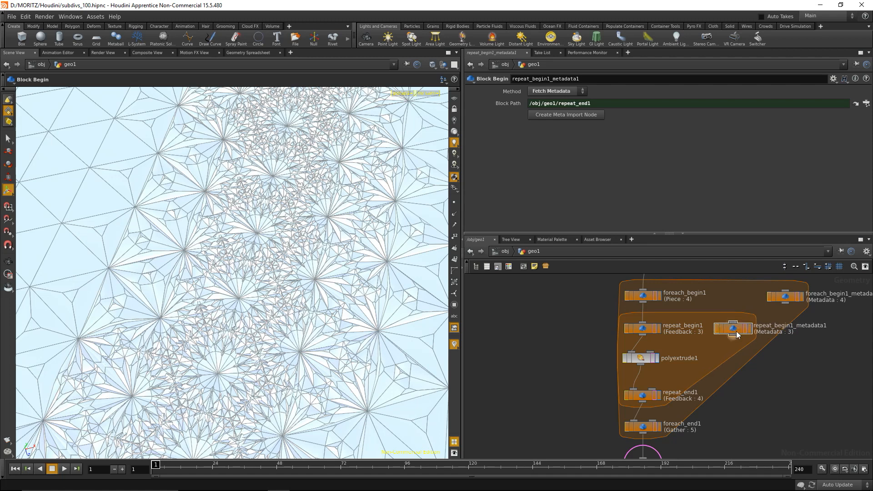
pyautogui.click(262, 52)
pyautogui.click(127, 79)
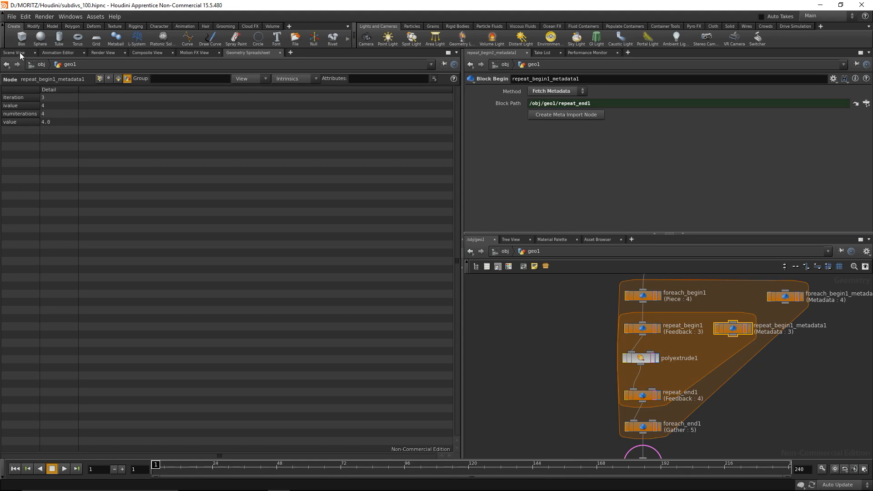
# Set polyextrude1's Distance to the expression detail("../repeat_begin1_metadata1/", "iteration", 0)
pyautogui.click(641, 358)
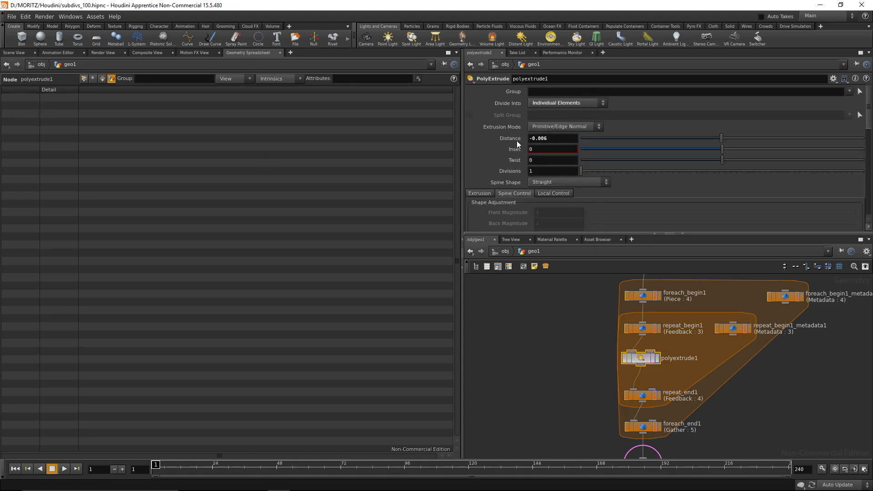
pyautogui.click(558, 139)
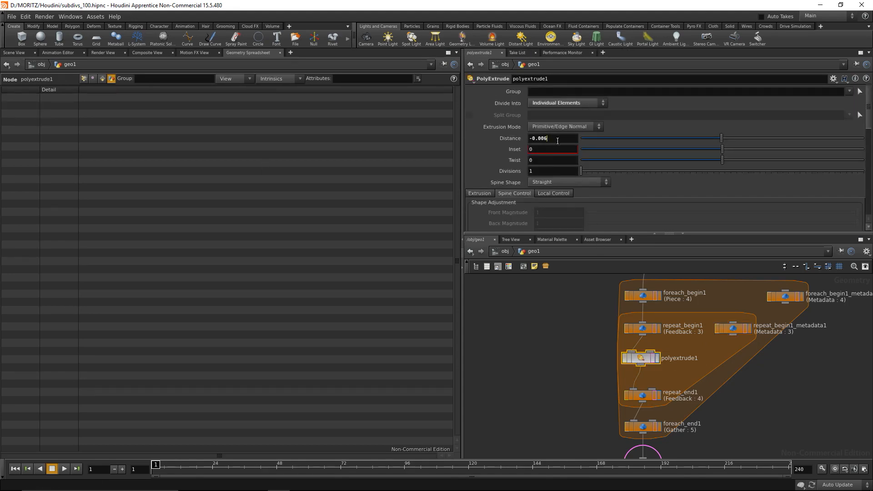
pyautogui.click(516, 137)
pyautogui.moveTo(604, 141); pyautogui.dragTo(449, 142)
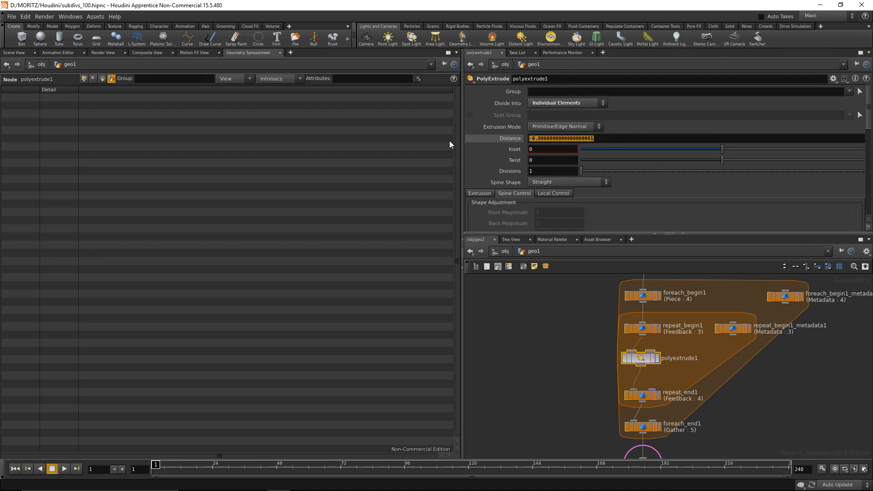
pyautogui.write('detail')
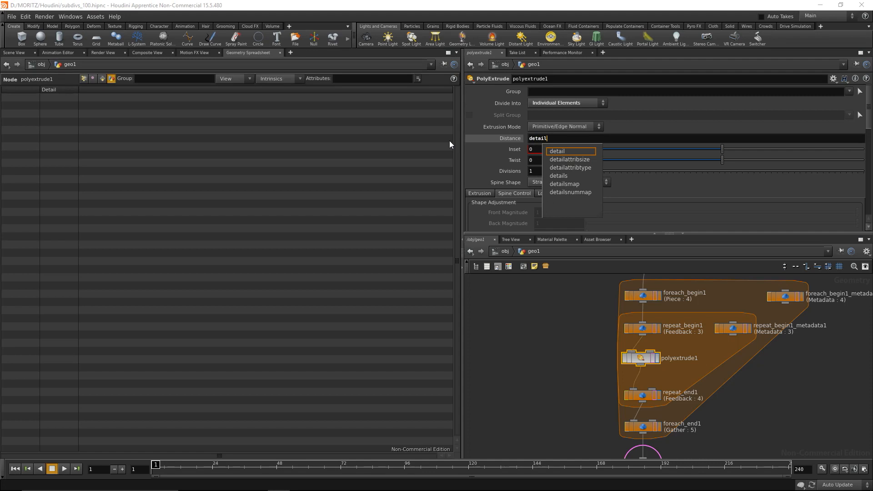
pyautogui.write('()')
pyautogui.write('"')
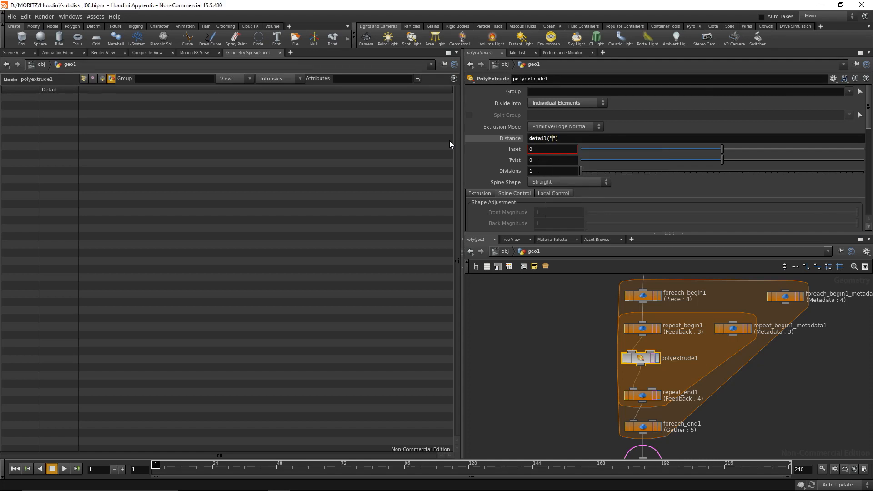
pyautogui.write('../')
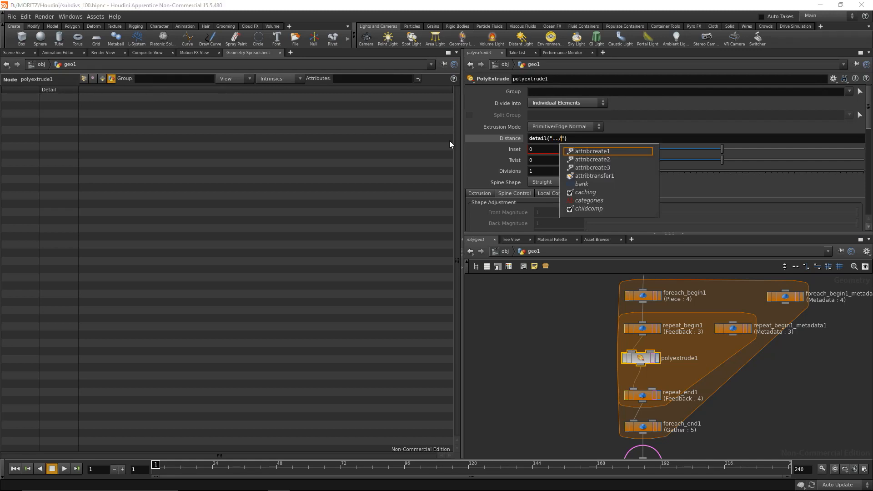
pyautogui.press('Down')
pyautogui.press('Down')
pyautogui.press('Down')
pyautogui.press('Down')
pyautogui.press('Down')
pyautogui.press('Down')
pyautogui.press('Down')
pyautogui.press('Down')
pyautogui.press('Down')
pyautogui.press('Down')
pyautogui.press('Down')
pyautogui.press('Down')
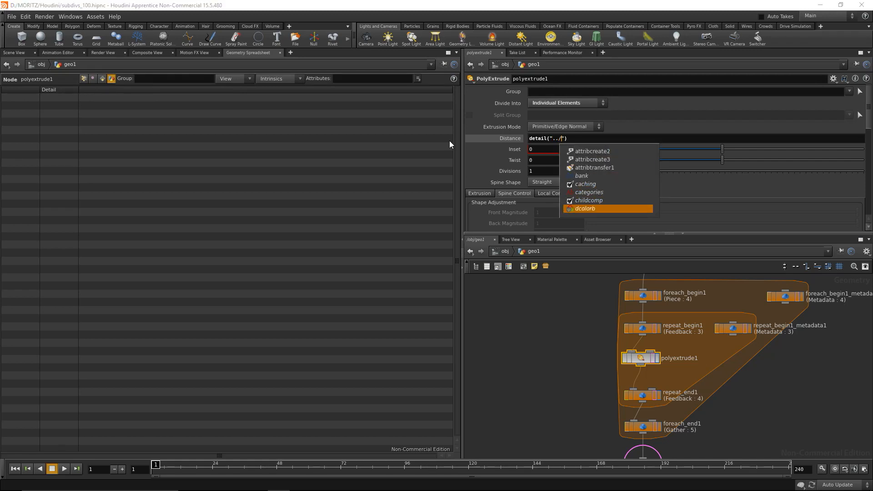
pyautogui.press('Down')
pyautogui.press('Down')
pyautogui.press('Down')
pyautogui.press('Down')
pyautogui.press('Down')
pyautogui.press('Down')
pyautogui.press('Down')
pyautogui.press('Down')
pyautogui.press('Down')
pyautogui.press('Down')
pyautogui.press('Down')
pyautogui.press('Down')
pyautogui.press('Down')
pyautogui.press('Down')
pyautogui.press('Down')
pyautogui.press('Down')
pyautogui.press('Down')
pyautogui.press('Down')
pyautogui.press('Down')
pyautogui.press('Down')
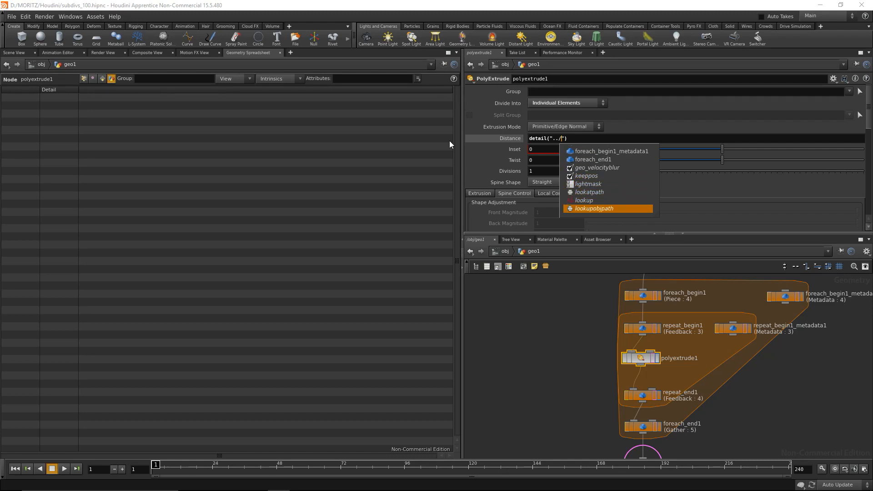
pyautogui.press('Down')
pyautogui.press('Down')
pyautogui.press('Down')
pyautogui.press('Down')
pyautogui.press('Down')
pyautogui.press('Down')
pyautogui.press('Down')
pyautogui.press('Down')
pyautogui.press('Down')
pyautogui.press('Down')
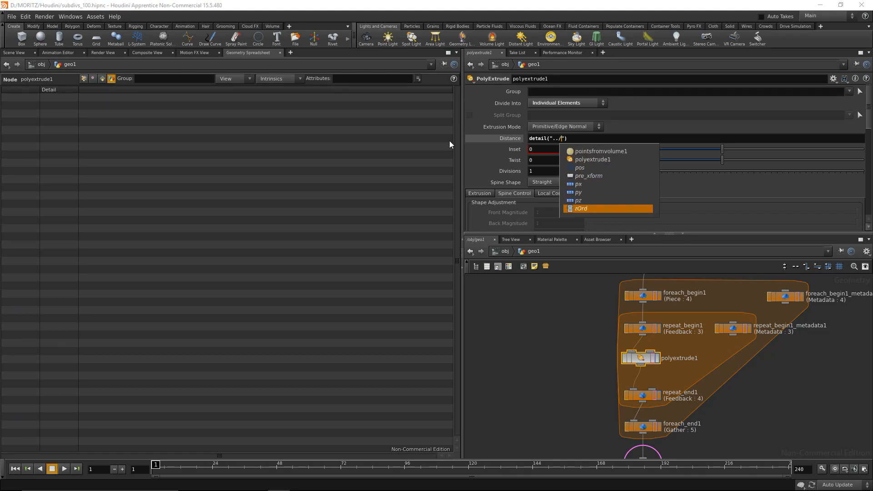
pyautogui.press('Up')
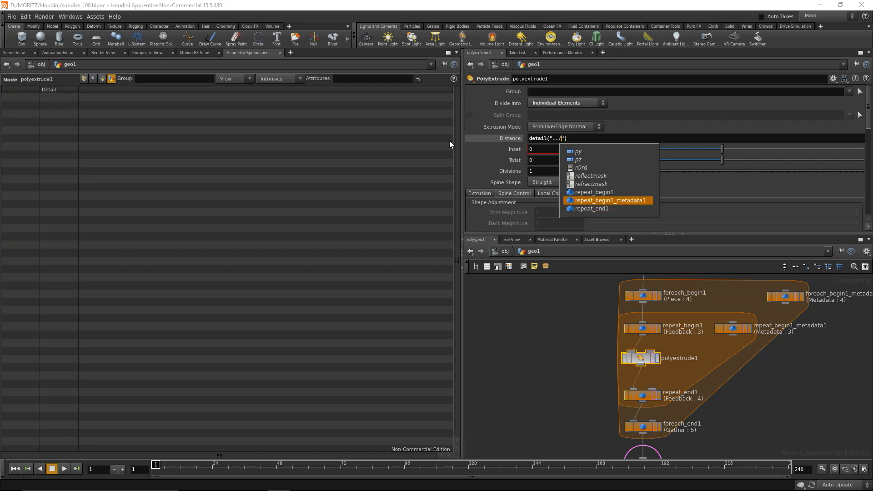
pyautogui.press('Return')
pyautogui.write('/')
pyautogui.press('Escape')
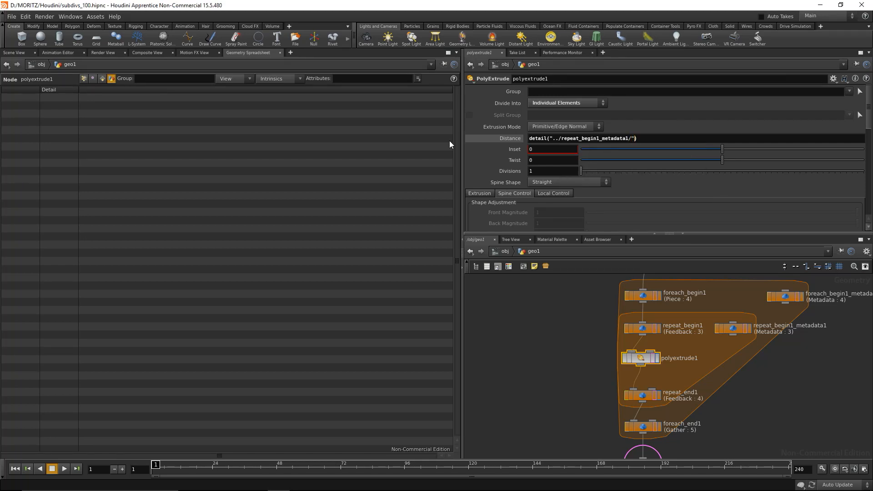
pyautogui.write('"iteration", 0')
pyautogui.press('Return')
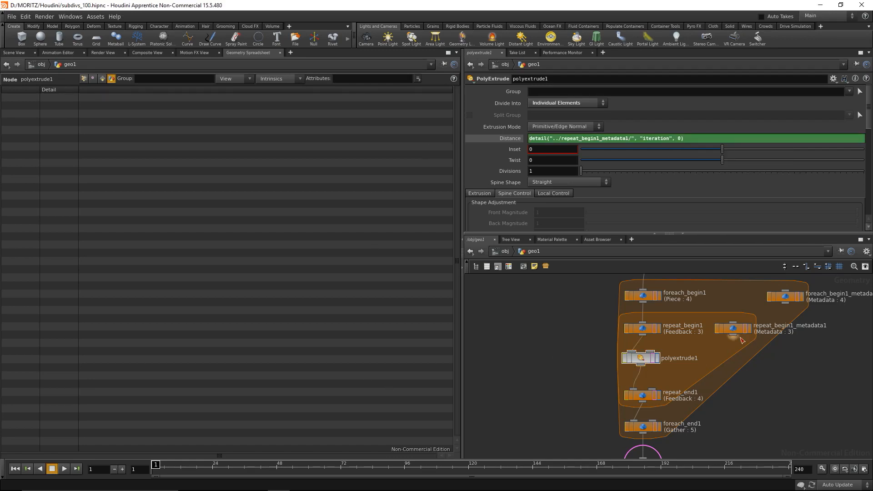
# Show the extrusion in the 3D viewport and wrap polyextrude1's Distance expression in a power function with base 2: pow(2, detail(...))
pyautogui.click(14, 53)
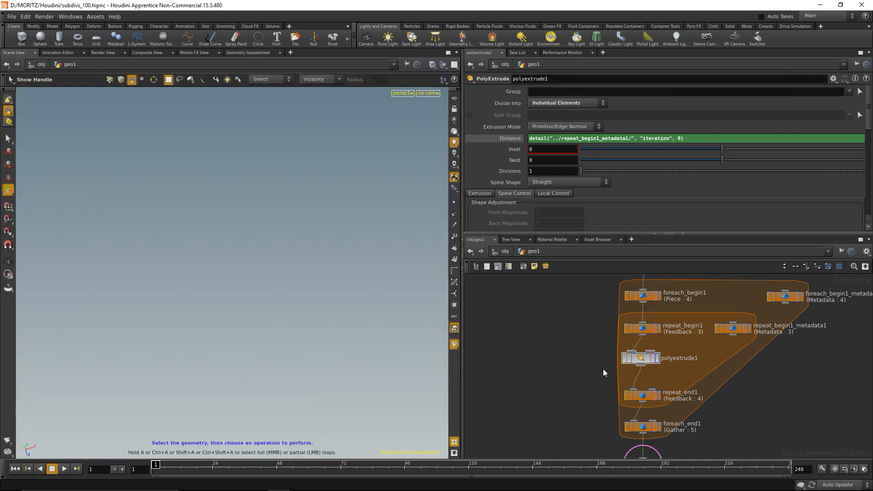
pyautogui.keyDown('alt'); pyautogui.moveTo(337, 256); pyautogui.dragTo(1, 456, button='right'); pyautogui.keyUp('alt')
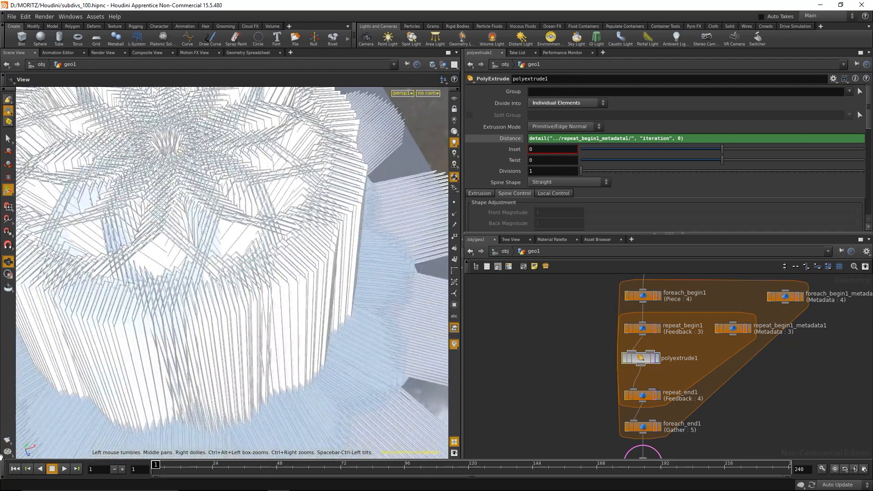
pyautogui.keyDown('alt'); pyautogui.moveTo(375, 286); pyautogui.dragTo(221, 384, button='right'); pyautogui.keyUp('alt')
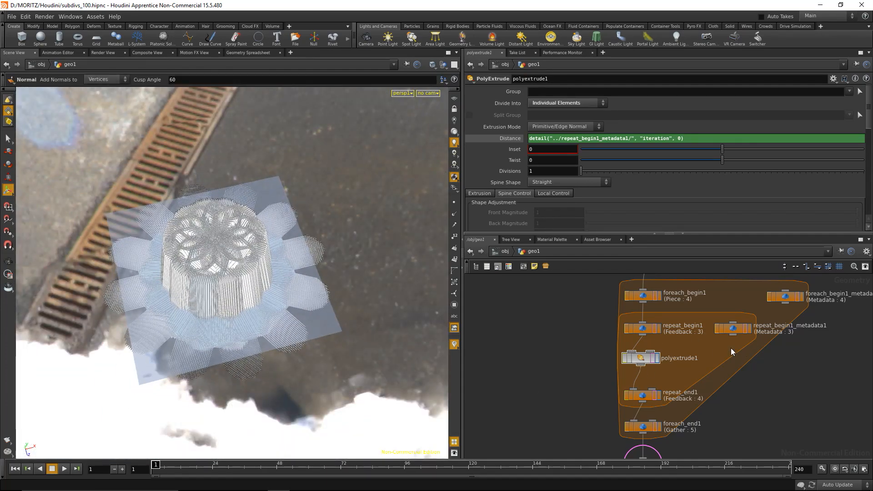
pyautogui.click(646, 359)
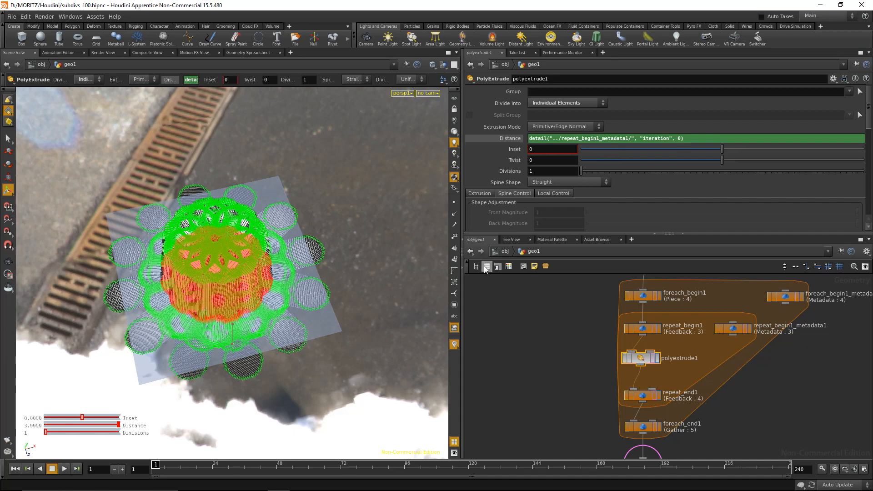
pyautogui.keyDown('alt'); pyautogui.moveTo(180, 319); pyautogui.dragTo(350, 262, button='right'); pyautogui.keyUp('alt')
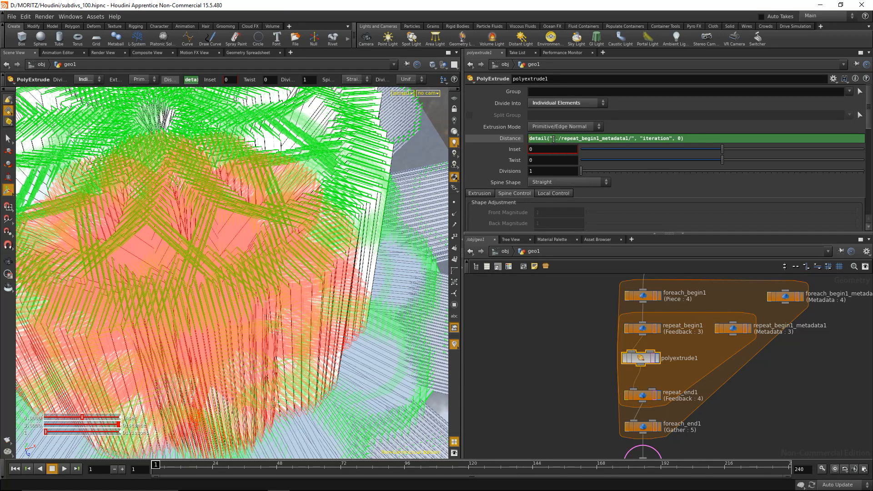
pyautogui.write('pow')
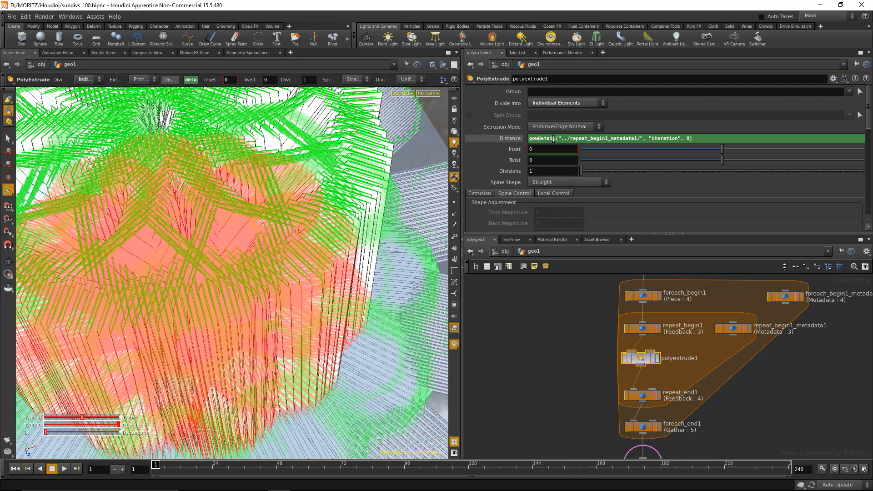
pyautogui.write('(')
pyautogui.press('End')
pyautogui.press('Home')
pyautogui.press('Right')
pyautogui.press('Right')
pyautogui.press('Right')
pyautogui.press('Right')
pyautogui.write('2,')
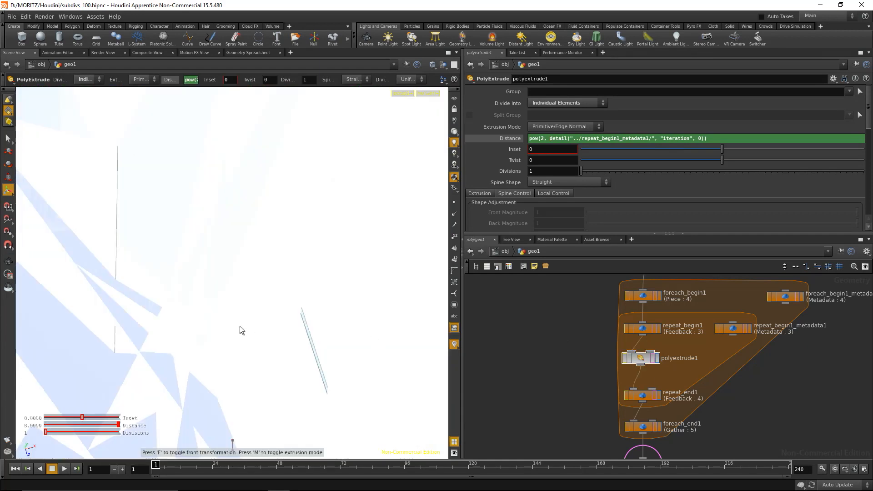
# Prefix polyextrude1's Distance expression with -0.01 / so that -0.01 is divided by the pow(2, ...) term
pyautogui.keyDown('alt'); pyautogui.moveTo(347, 243); pyautogui.dragTo(140, 330, button='right'); pyautogui.keyUp('alt')
pyautogui.keyDown('alt'); pyautogui.moveTo(141, 331); pyautogui.dragTo(302, 289); pyautogui.keyUp('alt')
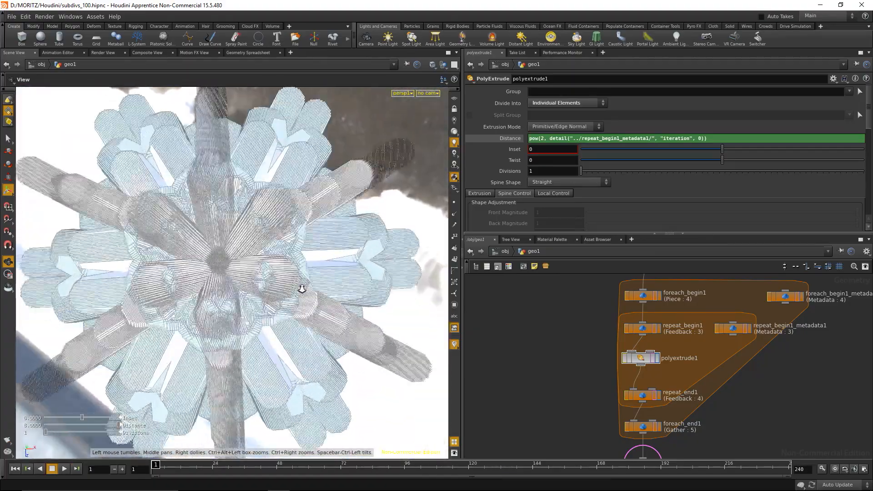
pyautogui.keyDown('alt'); pyautogui.moveTo(302, 289); pyautogui.dragTo(352, 284, button='right'); pyautogui.keyUp('alt')
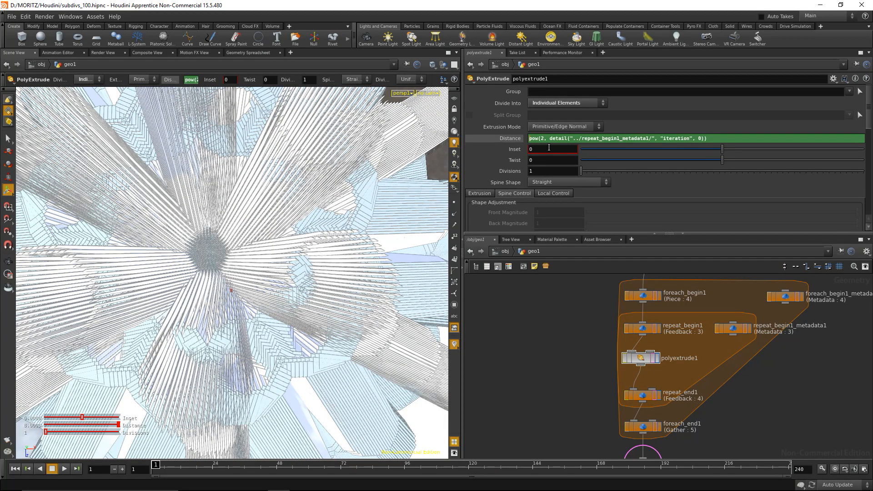
pyautogui.write('/ ')
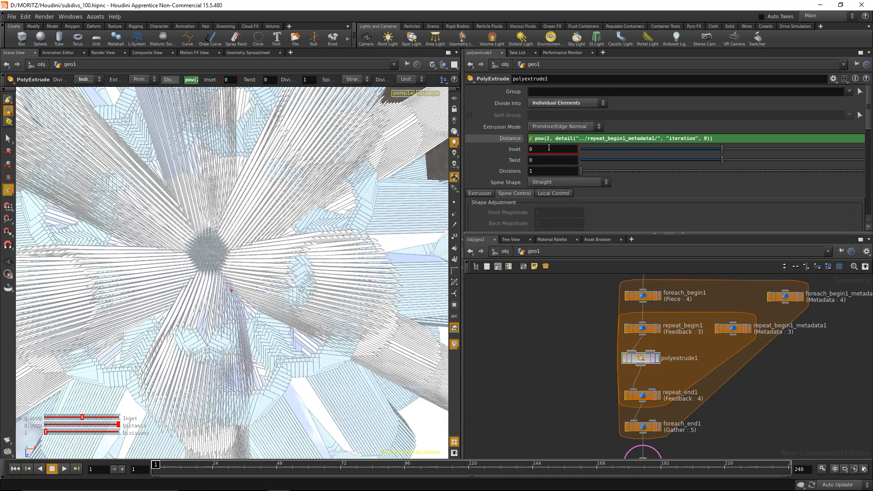
pyautogui.write('-0.01')
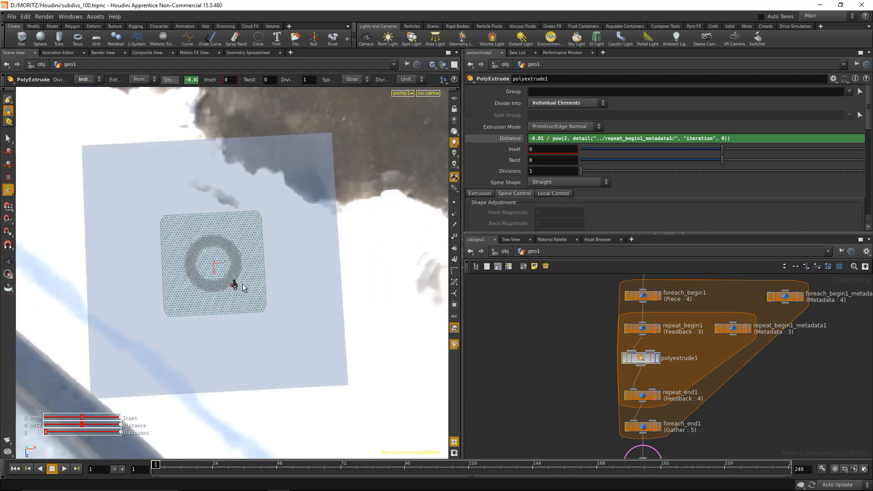
# Inspect the extruded surface up close and check the detail attributes of repeat_begin1_metadata1 in the Geometry Spreadsheet
pyautogui.keyDown('alt'); pyautogui.moveTo(231, 269); pyautogui.dragTo(330, 309, button='right'); pyautogui.keyUp('alt')
pyautogui.keyDown('alt'); pyautogui.moveTo(331, 356); pyautogui.dragTo(295, 303); pyautogui.keyUp('alt')
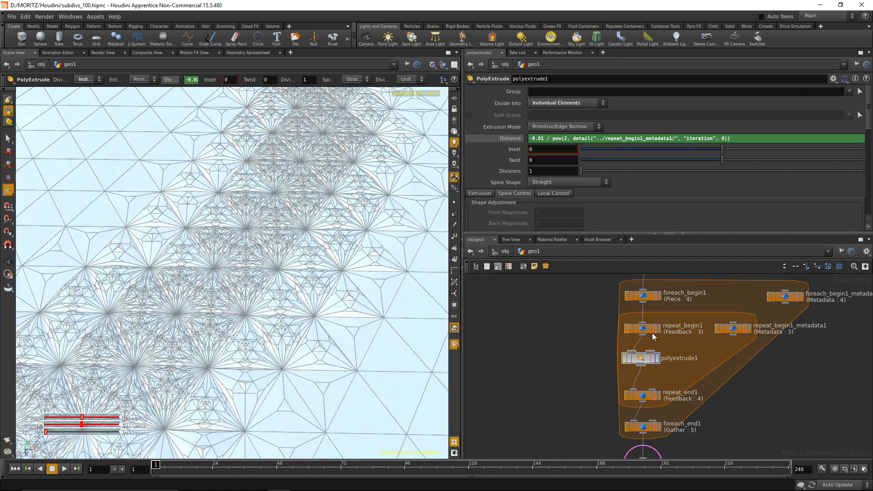
pyautogui.moveTo(742, 326); pyautogui.dragTo(738, 330)
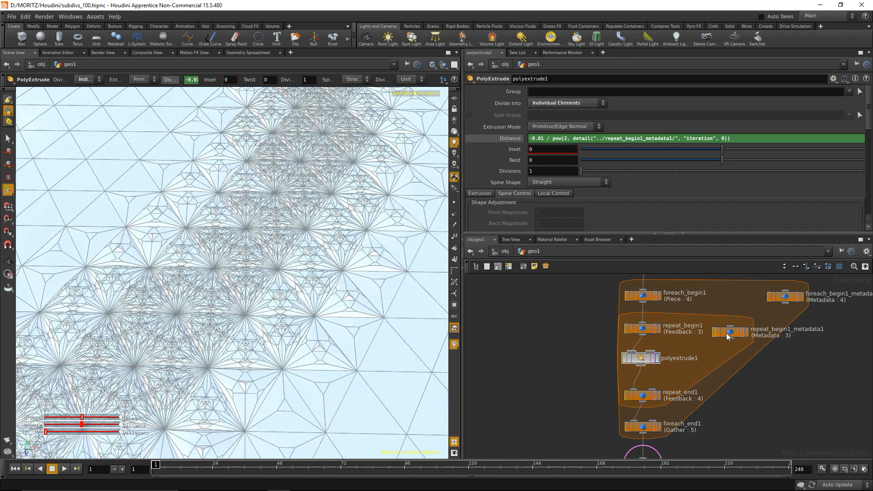
pyautogui.click(739, 332)
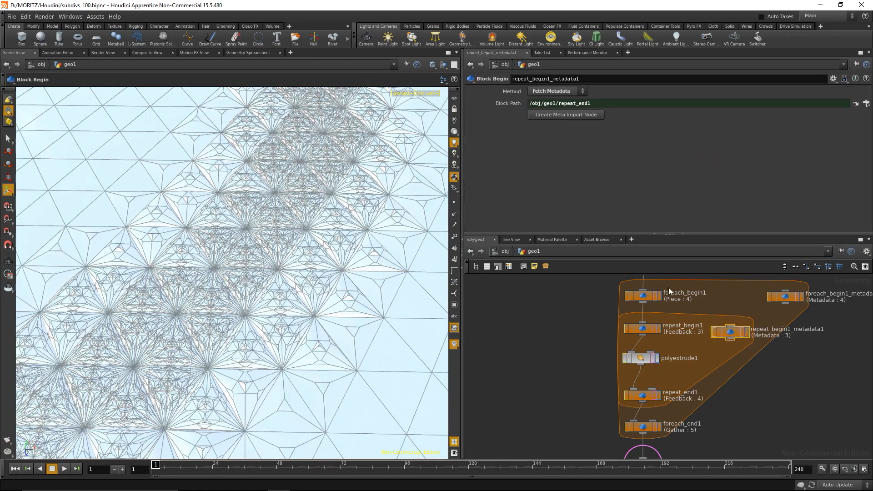
pyautogui.click(261, 53)
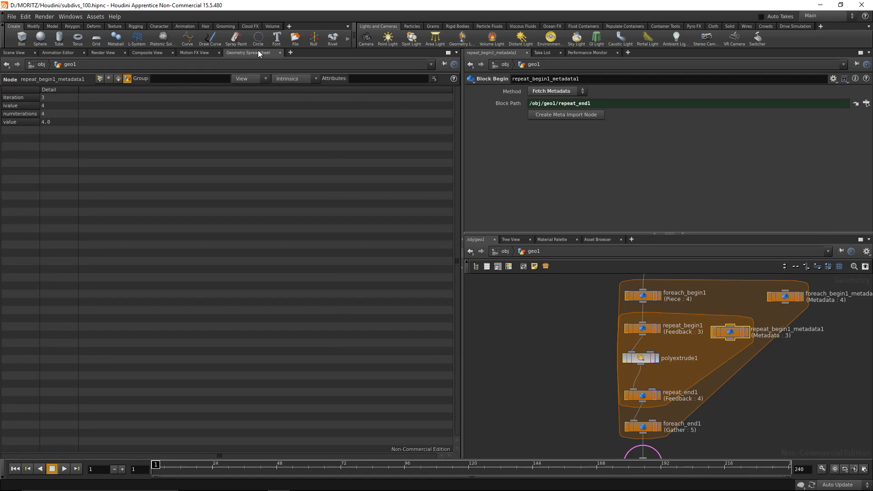
pyautogui.click(21, 54)
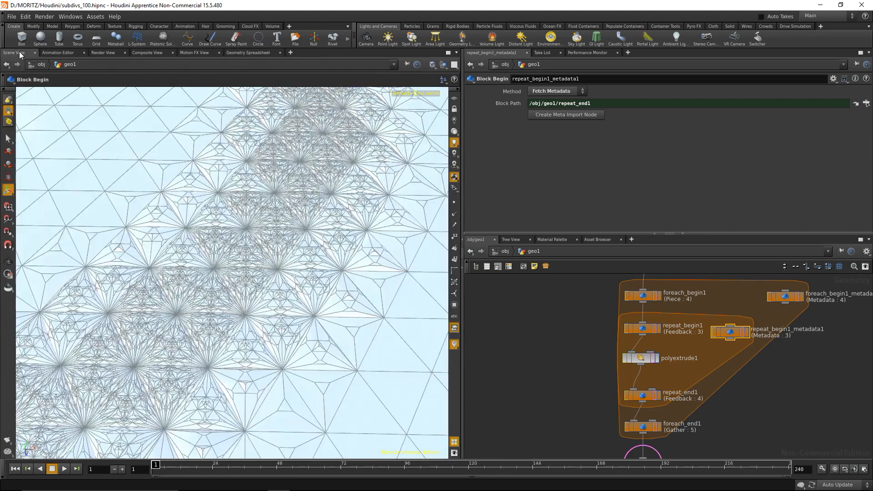
# Try -0.02 as the numerator in polyextrude1's Distance expression and examine the surface from different angles
pyautogui.click(649, 362)
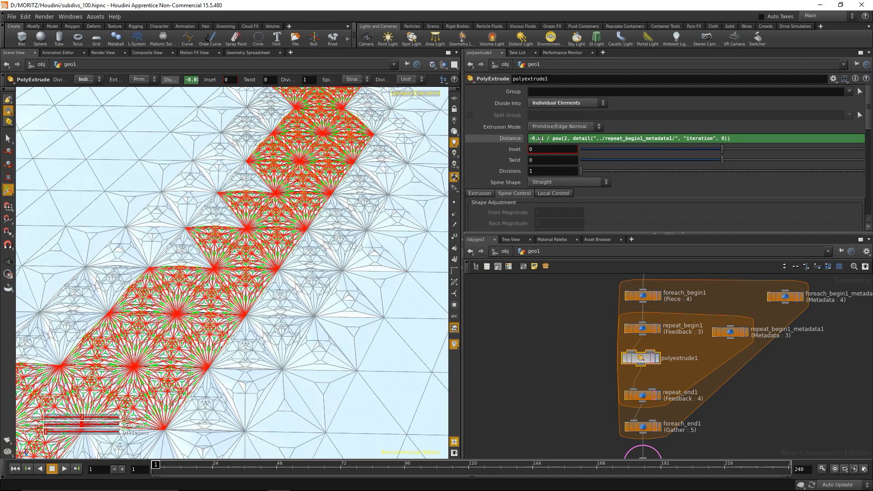
pyautogui.press('BackSpace')
pyautogui.write('2')
pyautogui.click(552, 352)
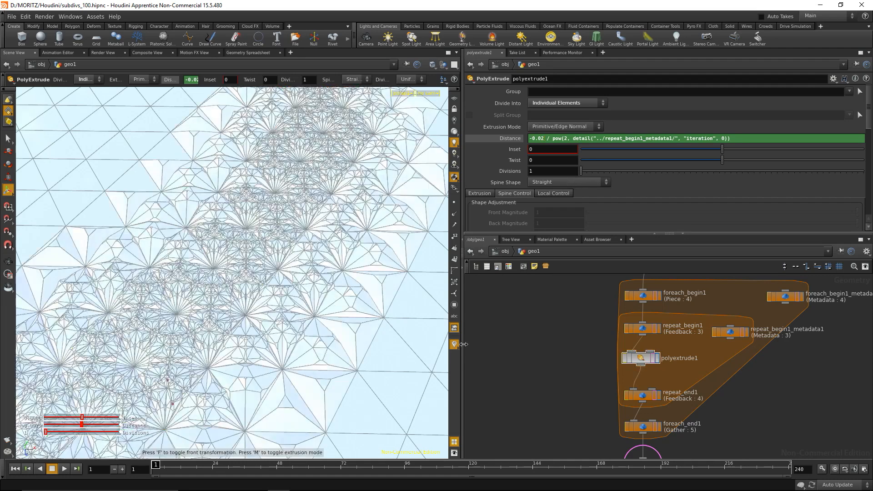
pyautogui.keyDown('alt'); pyautogui.moveTo(340, 333); pyautogui.dragTo(341, 286); pyautogui.keyUp('alt')
pyautogui.keyDown('alt'); pyautogui.moveTo(321, 220); pyautogui.dragTo(382, 284); pyautogui.keyUp('alt')
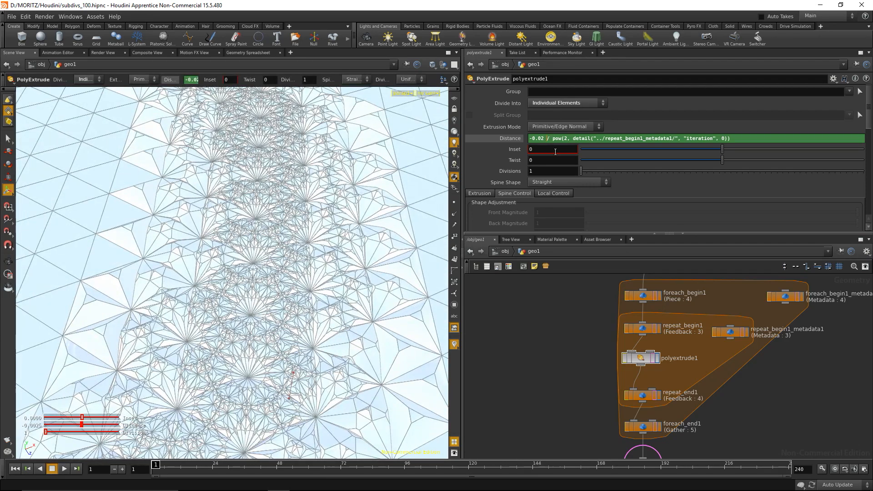
# Set the numerator of polyextrude1's Distance expression back to -0.01
pyautogui.press('BackSpace')
pyautogui.write('1')
pyautogui.press('Return')
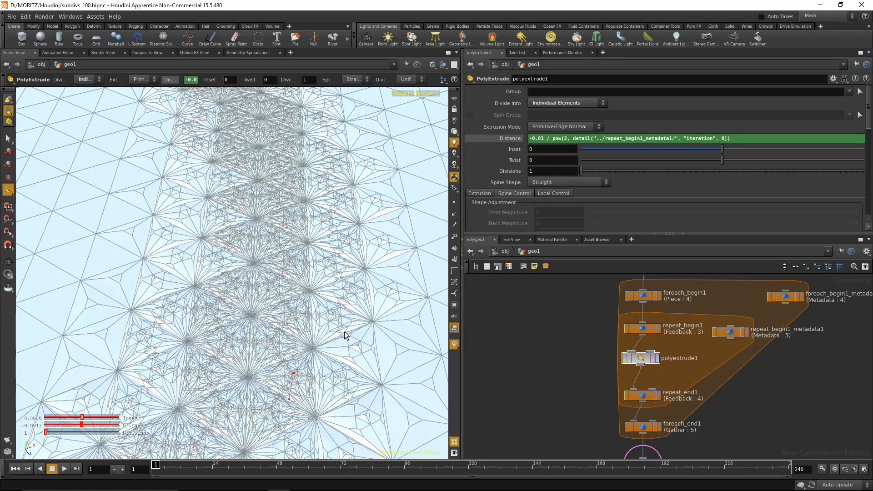
pyautogui.moveTo(547, 138); pyautogui.dragTo(528, 138)
# Display the output of the attribcreate3 node and render the scene in the Render View
pyautogui.moveTo(578, 401)
pyautogui.mouseDown(button='middle')
pyautogui.moveTo(555, 265)
pyautogui.moveTo(585, 345)
pyautogui.mouseUp(button='middle')
pyautogui.click(626, 367)
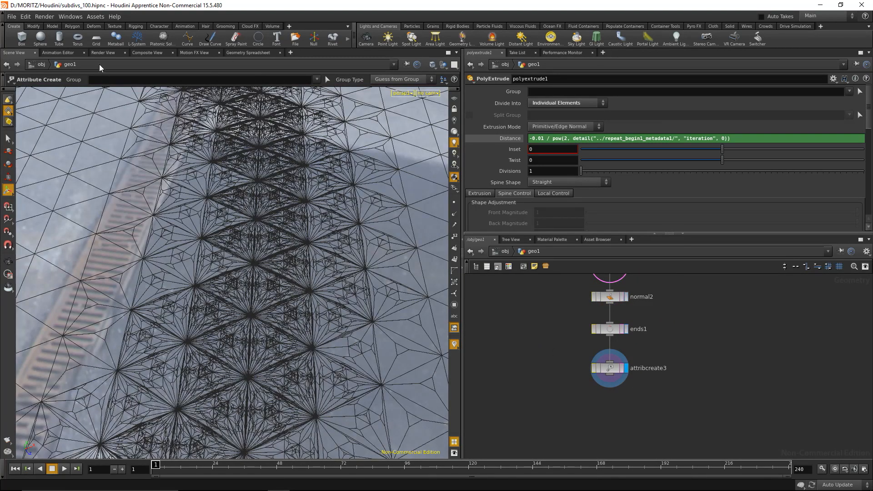
pyautogui.click(103, 52)
pyautogui.click(18, 64)
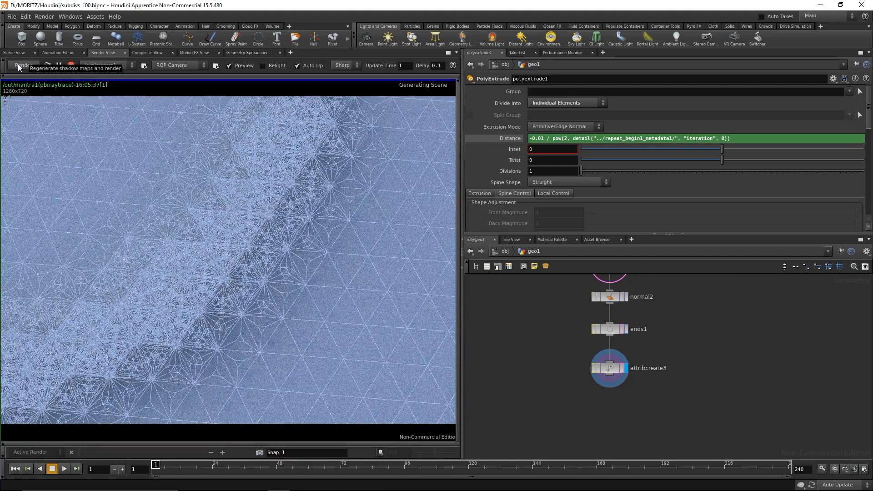